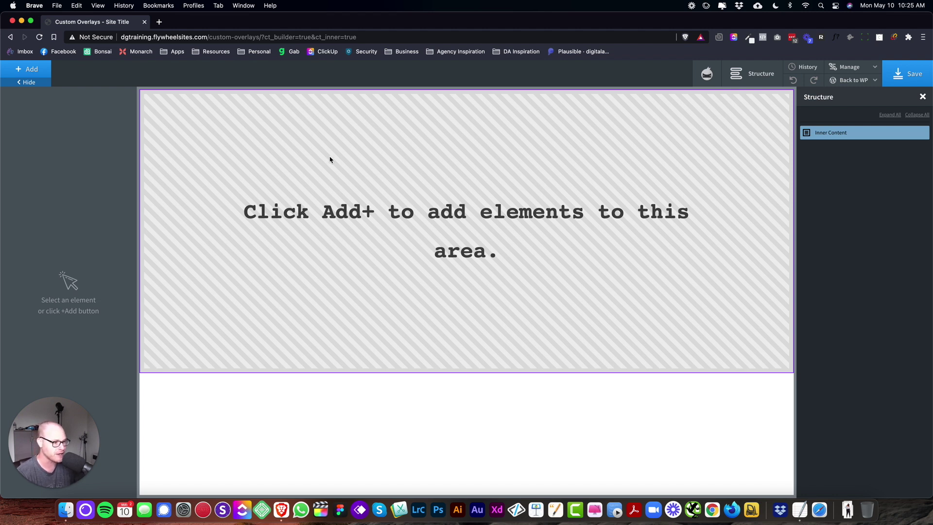
- Add a section element to the empty inner content area of the page
{"action": "left_click", "coordinate": [24, 69]}
{"action": "type", "text": "sec"}
{"action": "left_click", "coordinate": [22, 122]}
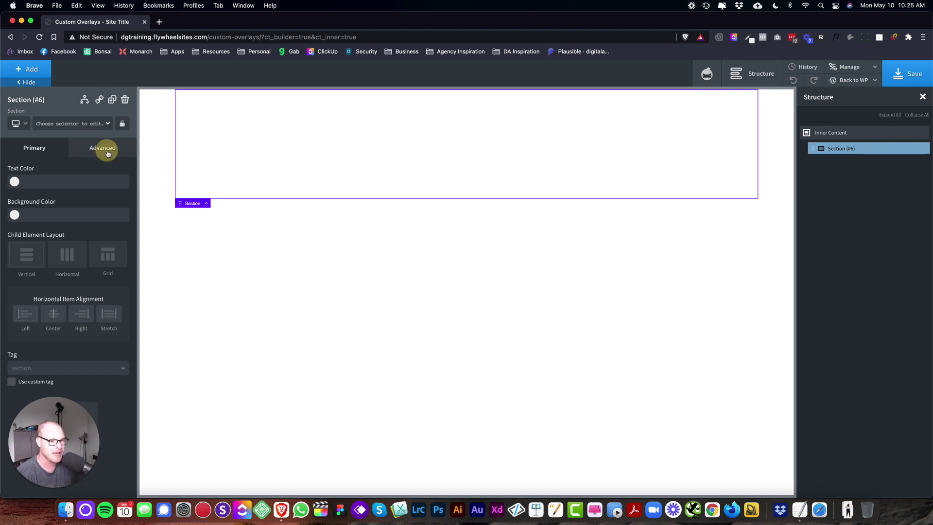
- Set the section's background image to the dark rocky mountain photo from the media library
{"action": "left_click", "coordinate": [104, 148]}
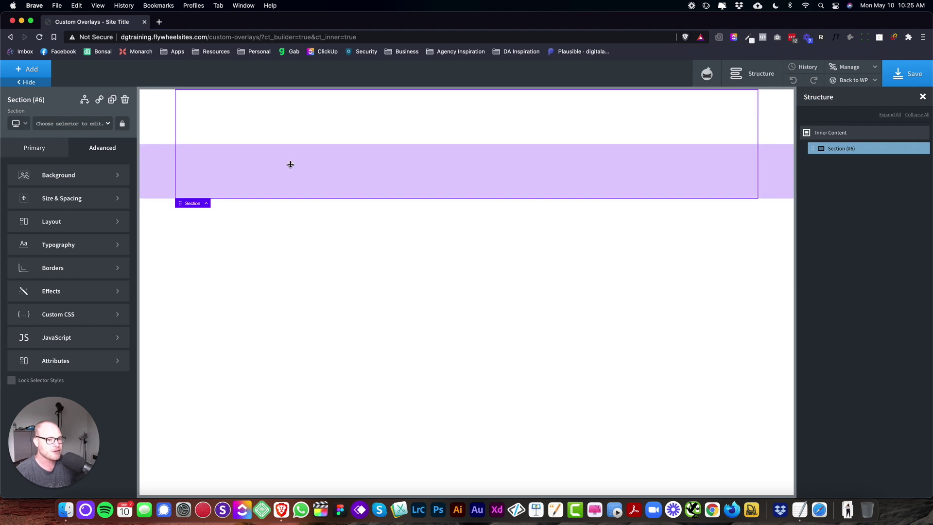
{"action": "left_click", "coordinate": [99, 178]}
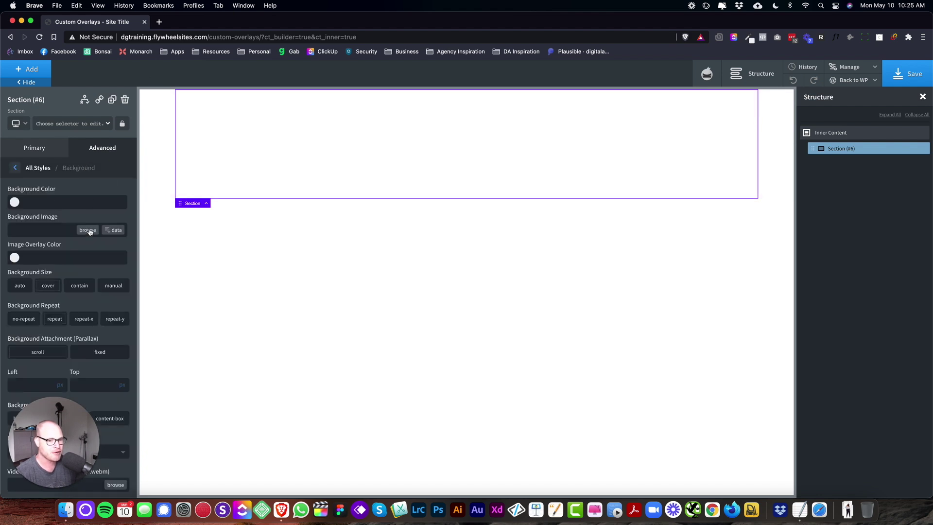
{"action": "left_click", "coordinate": [91, 231]}
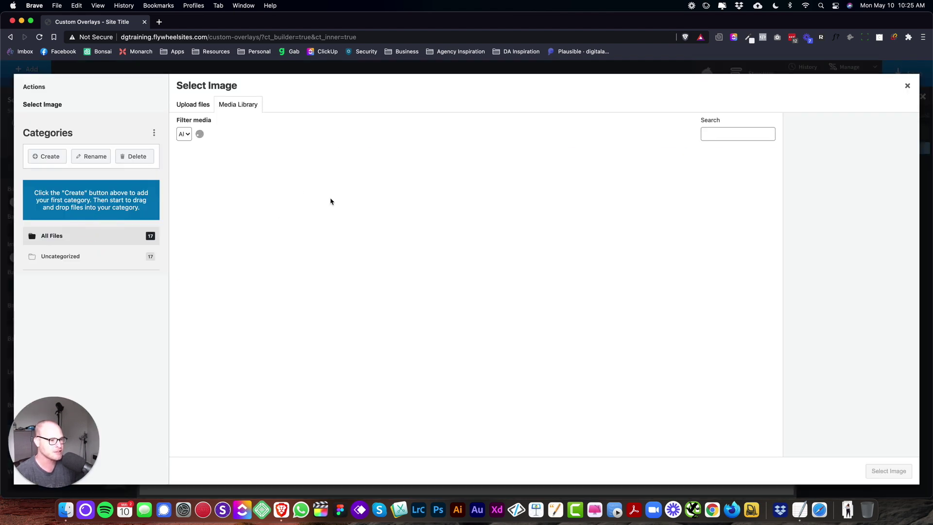
{"action": "left_click", "coordinate": [513, 190]}
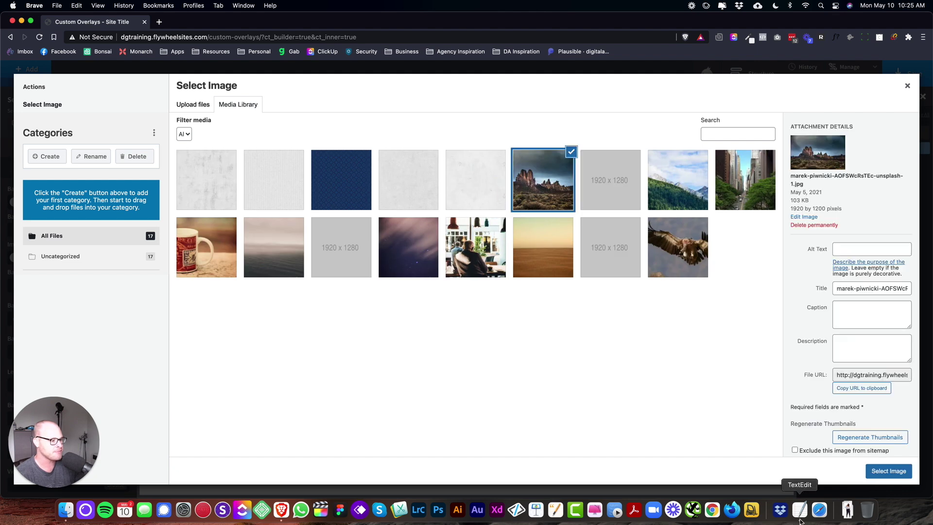
{"action": "left_click", "coordinate": [901, 472]}
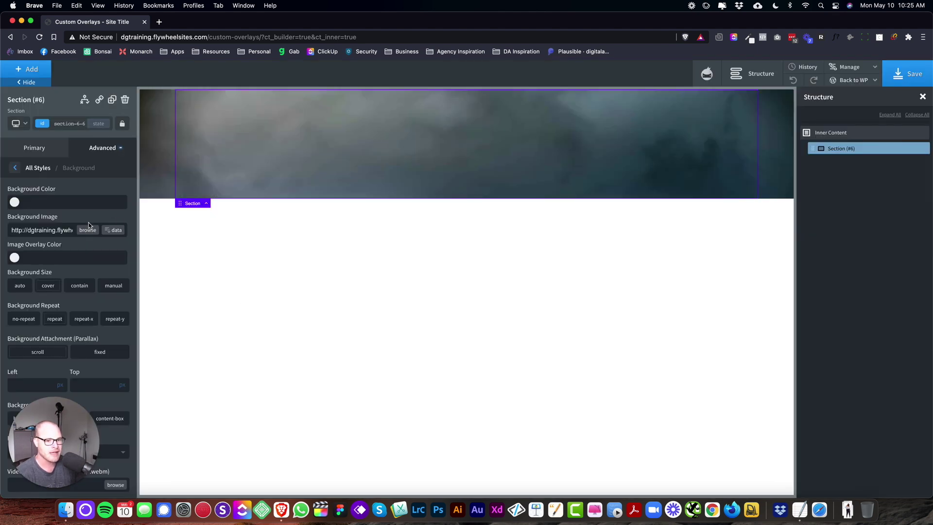
- Set the background image to cover with no-repeat, positioned at 50% left and 50% top
{"action": "left_click", "coordinate": [48, 287]}
{"action": "scroll", "coordinate": [49, 288], "scroll_direction": "down", "scroll_amount": 4}
{"action": "left_click", "coordinate": [37, 285]}
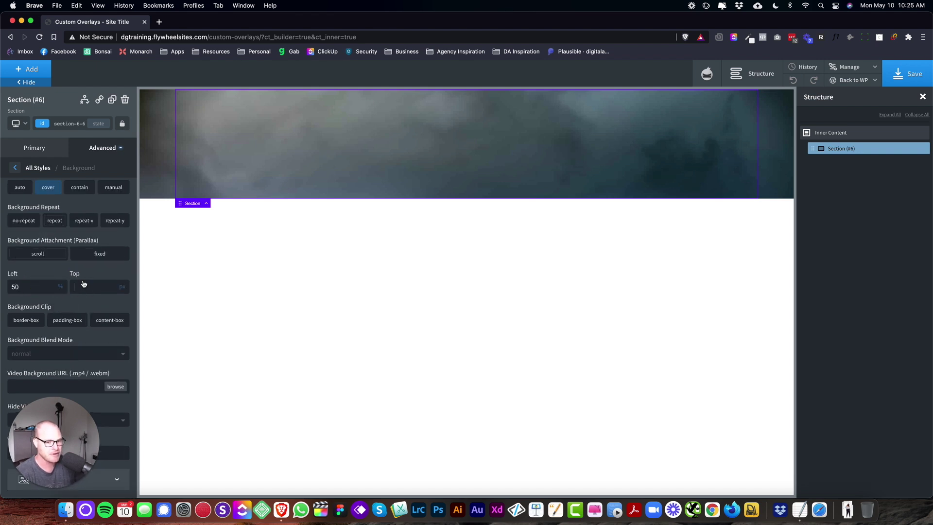
{"action": "left_click", "coordinate": [124, 291]}
{"action": "left_click", "coordinate": [71, 286]}
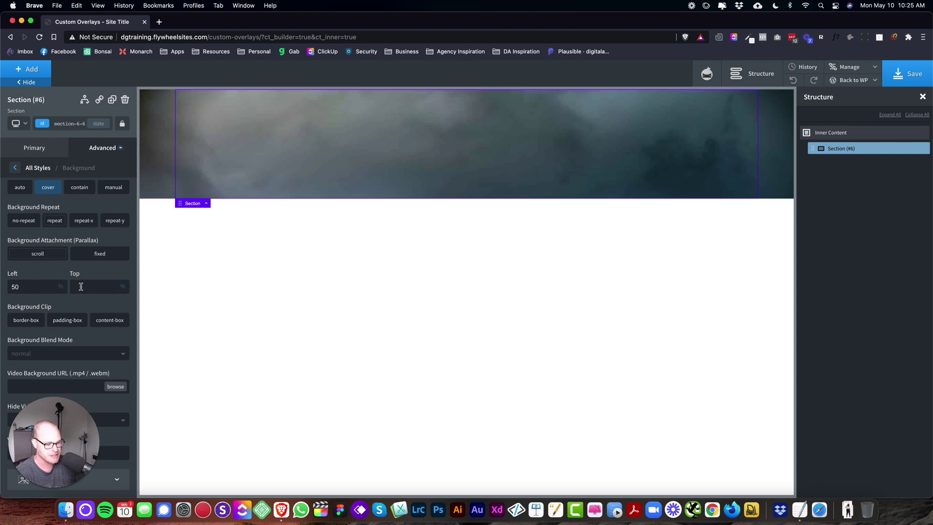
{"action": "type", "text": "50"}
{"action": "scroll", "coordinate": [78, 279], "scroll_direction": "up", "scroll_amount": 3}
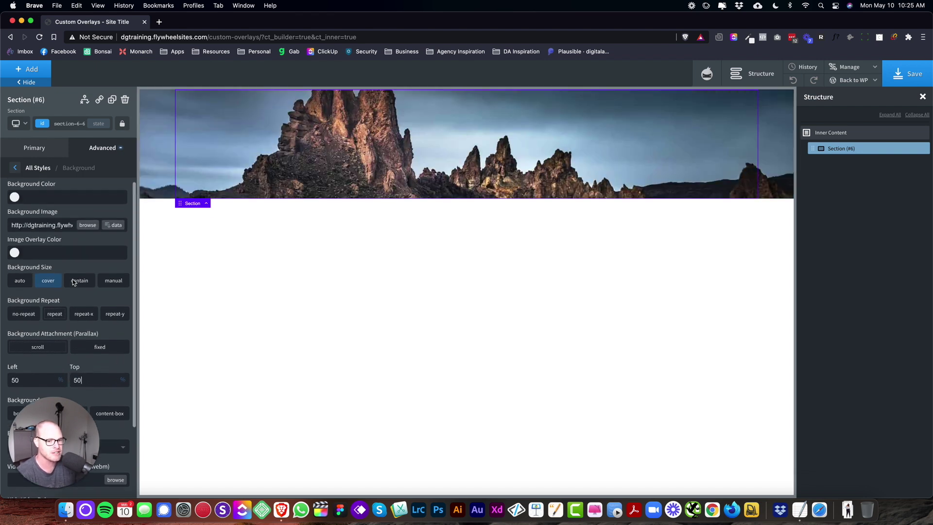
{"action": "left_click", "coordinate": [31, 319]}
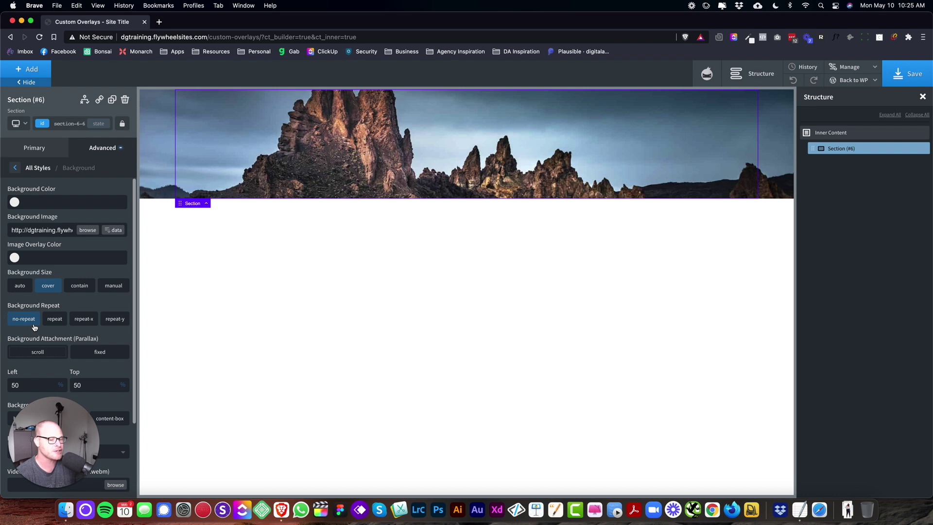
- Set the section's height to 50 vh
{"action": "left_click", "coordinate": [95, 144]}
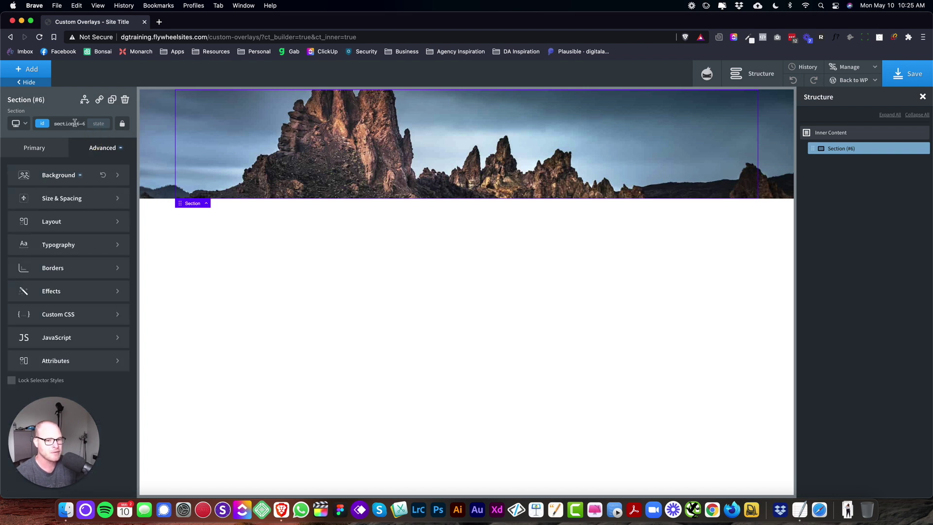
{"action": "left_click", "coordinate": [75, 123]}
{"action": "left_click", "coordinate": [75, 123]}
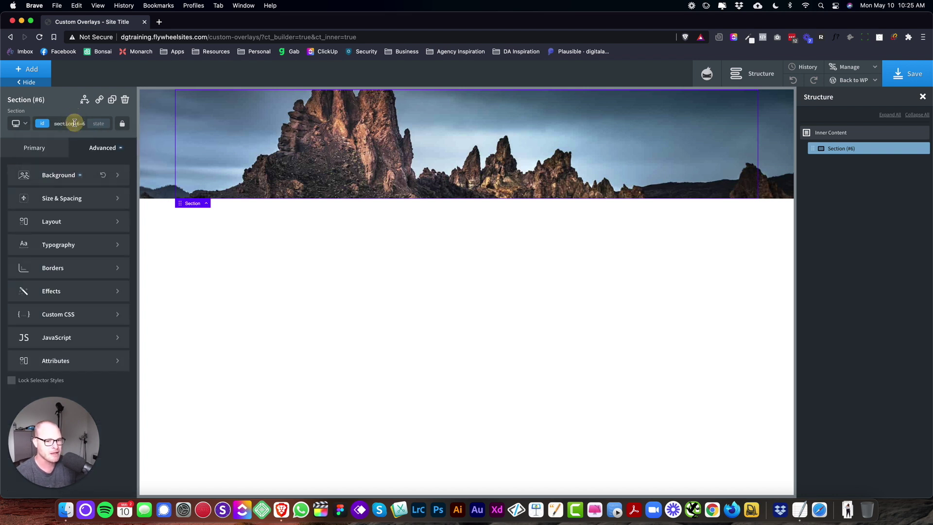
{"action": "left_click", "coordinate": [73, 198]}
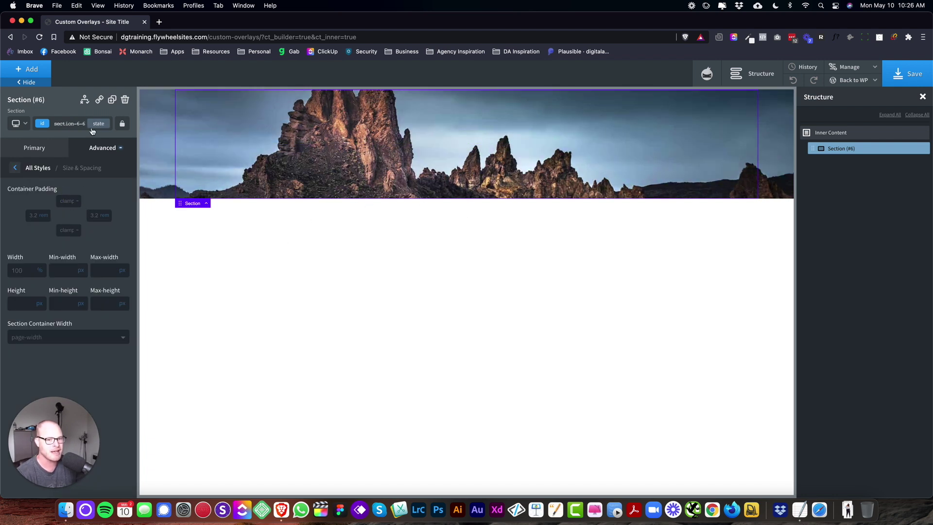
{"action": "left_click", "coordinate": [42, 146]}
{"action": "left_click", "coordinate": [92, 147]}
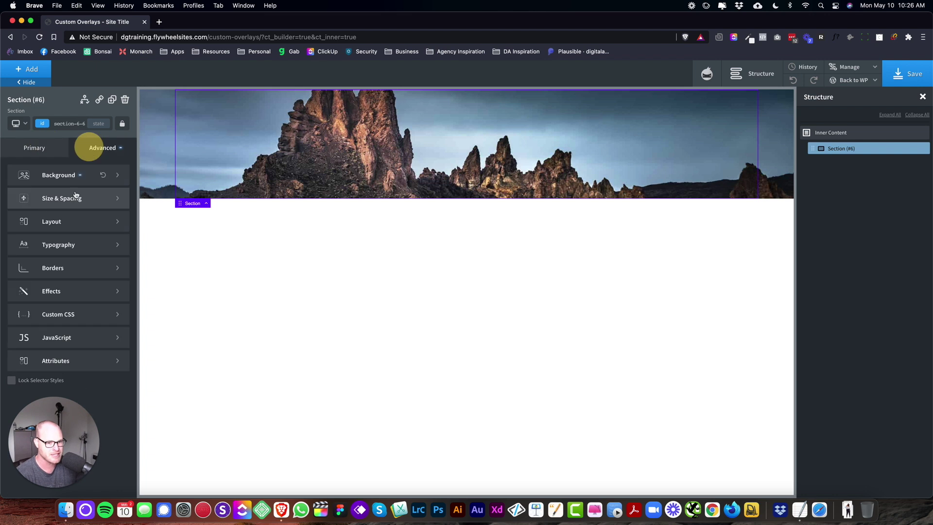
{"action": "left_click", "coordinate": [68, 198]}
{"action": "left_click", "coordinate": [41, 302]}
{"action": "left_click", "coordinate": [43, 344]}
{"action": "left_click", "coordinate": [19, 303]}
{"action": "type", "text": "50"}
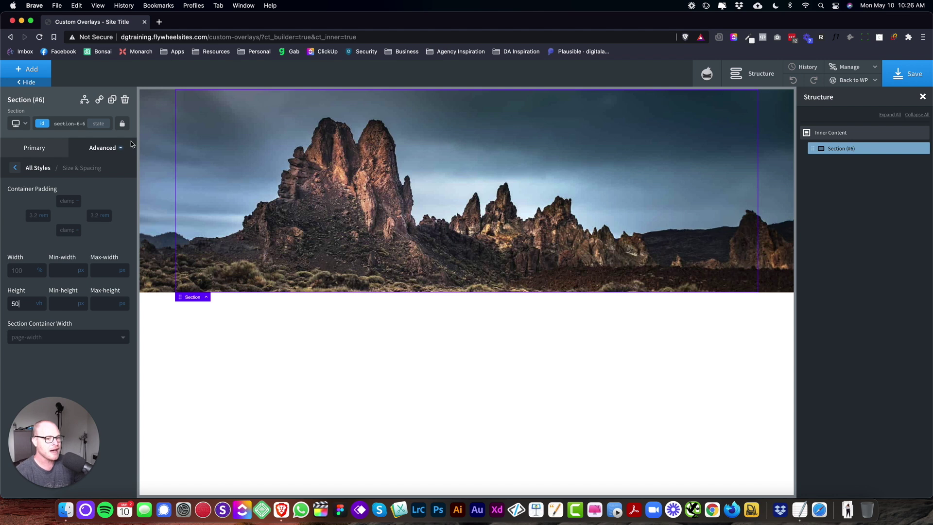
- Add a heading inside the section with the text "This is a hero heading."
{"action": "left_click", "coordinate": [33, 69]}
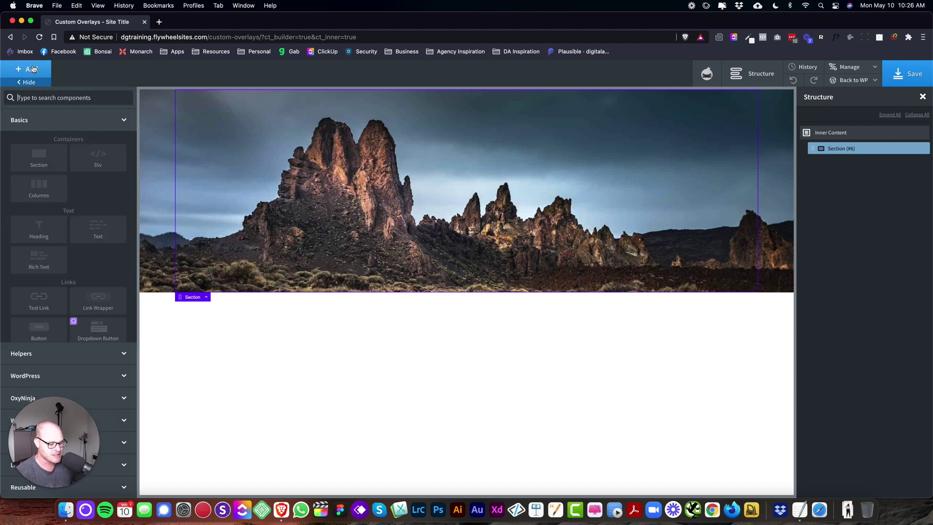
{"action": "type", "text": "heading"}
{"action": "left_click", "coordinate": [39, 125]}
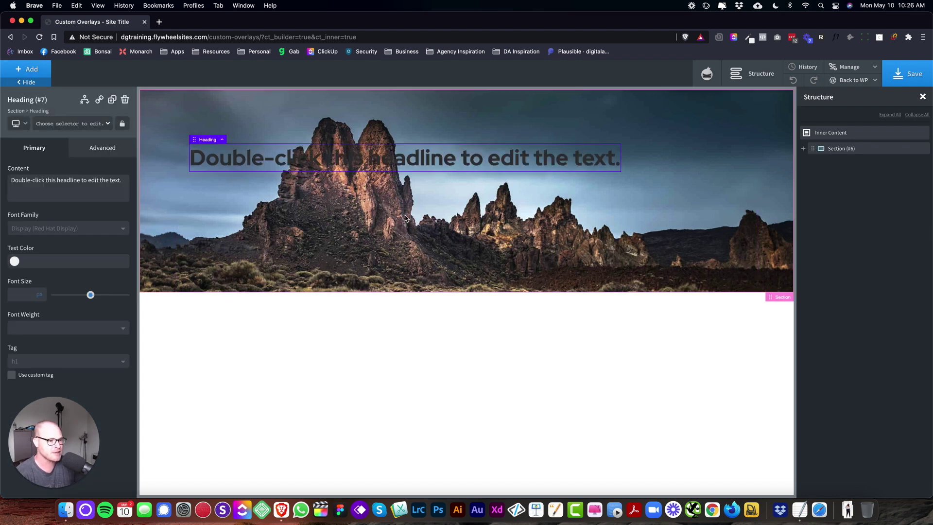
{"action": "double_click", "coordinate": [449, 161]}
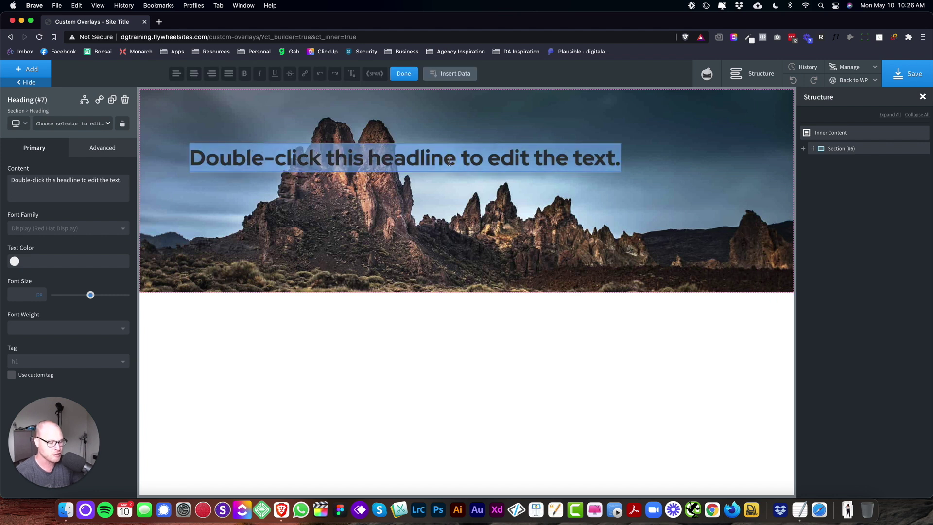
{"action": "type", "text": "This is a hero head.ing."}
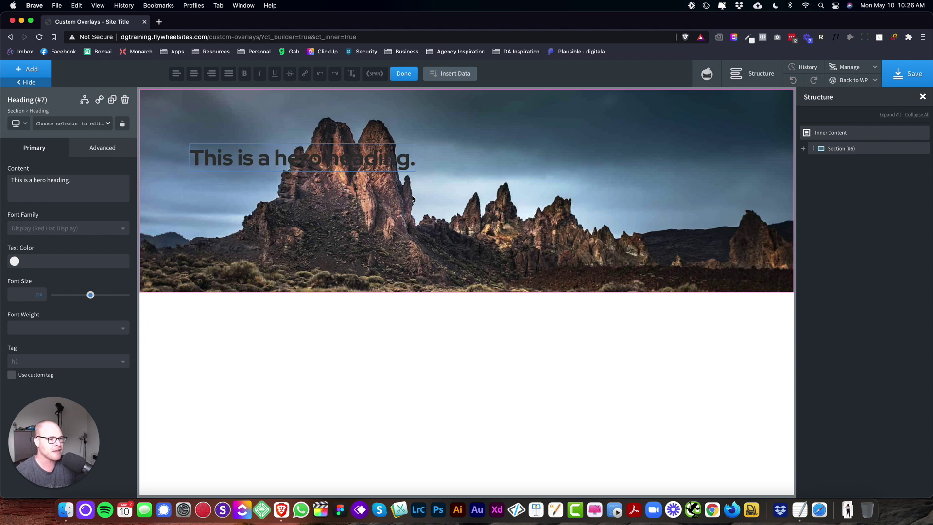
- Apply the existing c-text-light class to the section
{"action": "left_click", "coordinate": [410, 191]}
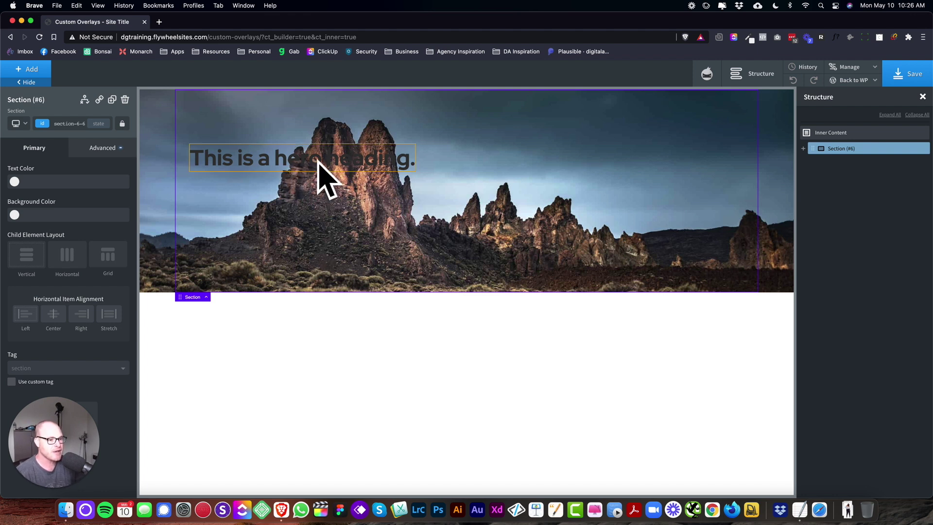
{"action": "left_click", "coordinate": [91, 147]}
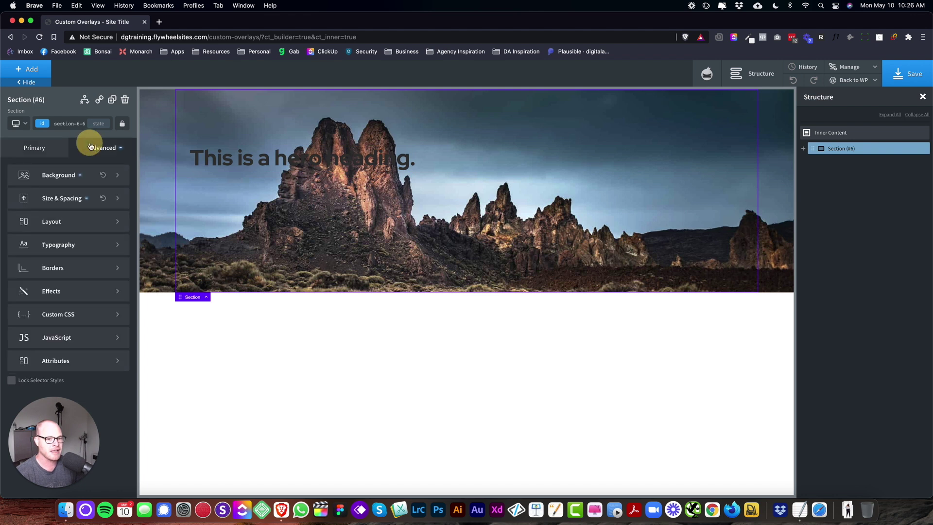
{"action": "left_click", "coordinate": [73, 125]}
{"action": "type", "text": "text"}
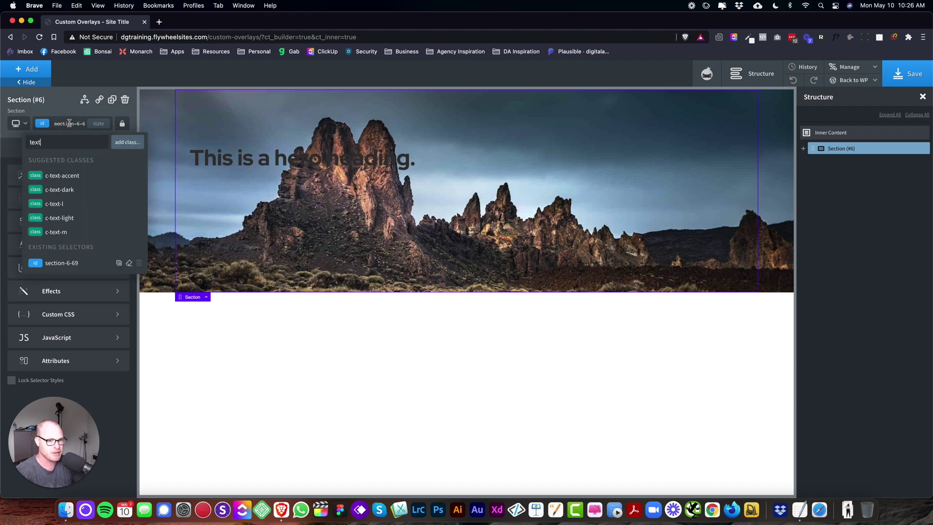
{"action": "type", "text": "-light"}
{"action": "left_click", "coordinate": [84, 174]}
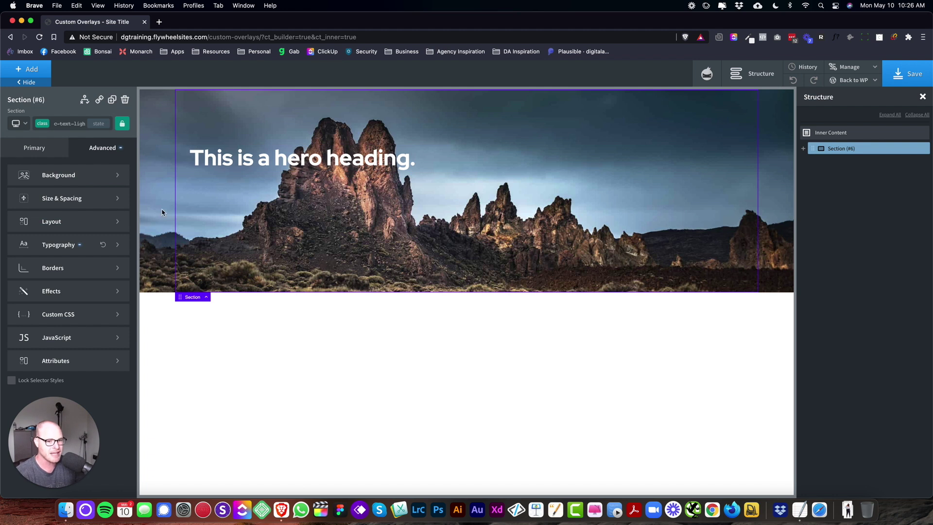
- On the section's ID selector, set the layout to flex with column direction and both align items and justify content centered
{"action": "left_click", "coordinate": [75, 125]}
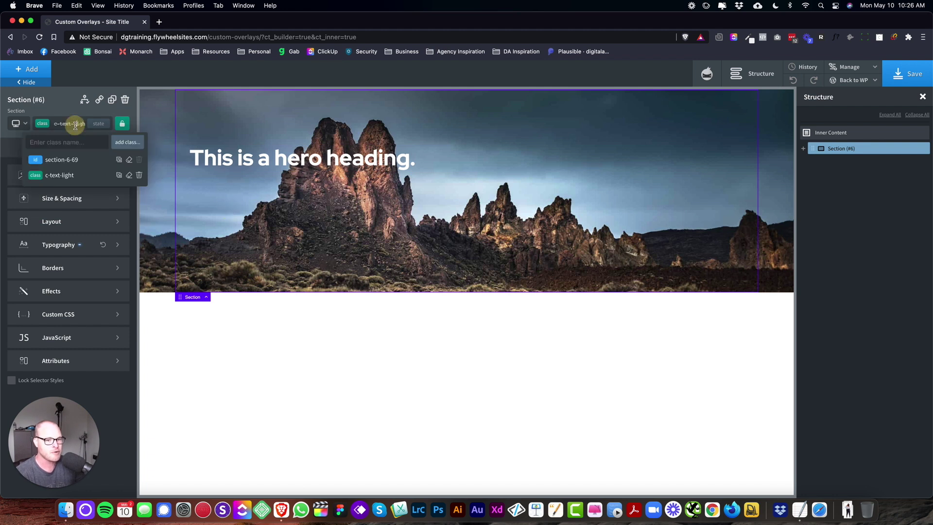
{"action": "left_click", "coordinate": [62, 159]}
{"action": "left_click", "coordinate": [61, 219]}
{"action": "left_click", "coordinate": [17, 202]}
{"action": "left_click", "coordinate": [30, 260]}
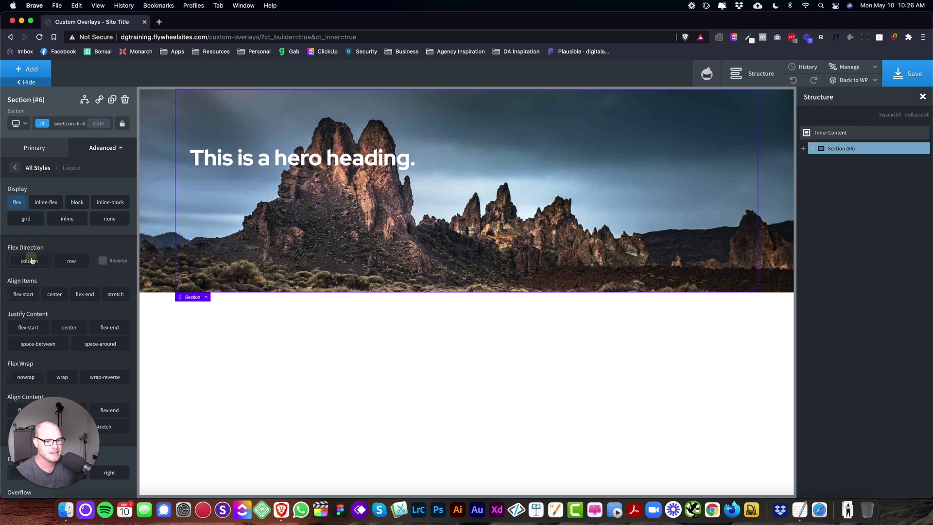
{"action": "left_click", "coordinate": [54, 294]}
{"action": "left_click", "coordinate": [69, 327]}
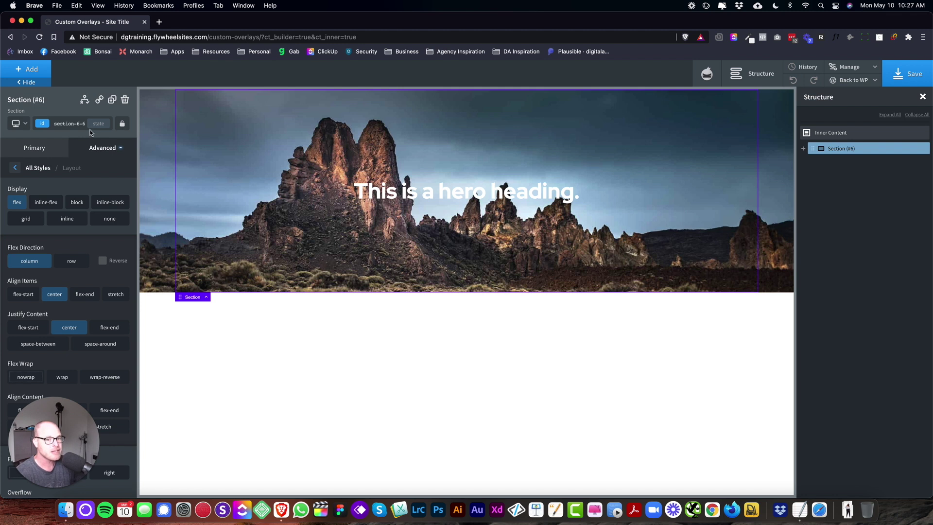
- Apply a core blue image overlay color at 75% opacity to the section's background
{"action": "left_click", "coordinate": [86, 142]}
{"action": "left_click", "coordinate": [81, 174]}
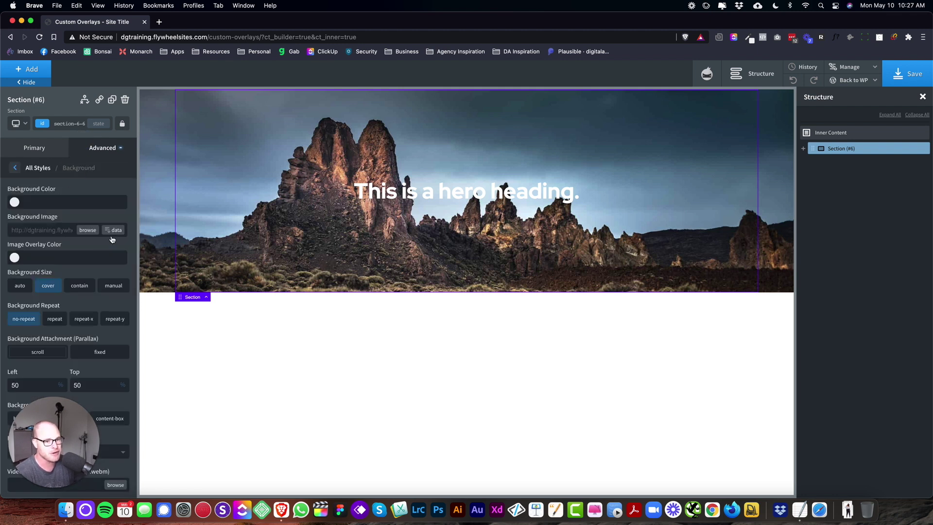
{"action": "left_click", "coordinate": [15, 258]}
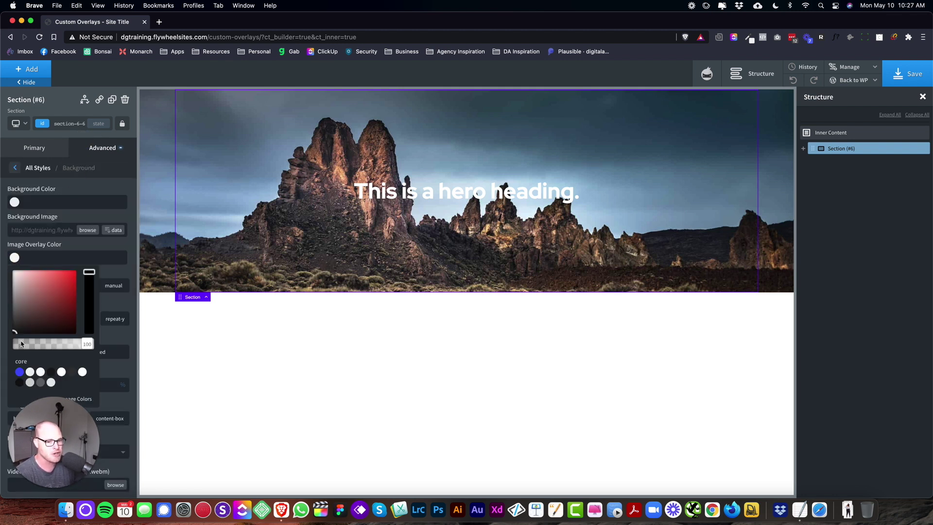
{"action": "left_click", "coordinate": [20, 372]}
{"action": "left_click_drag", "start_coordinate": [88, 344], "coordinate": [69, 348]}
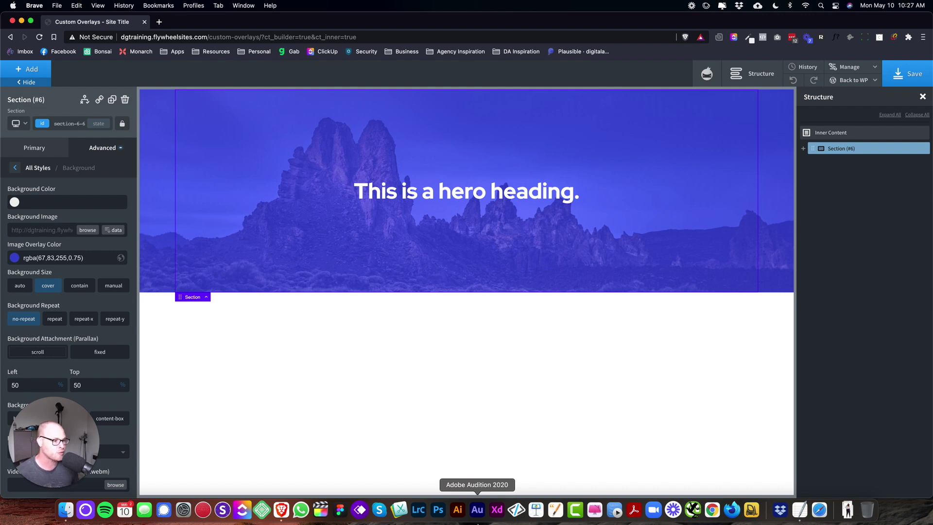
- Clear the section's image overlay color
{"action": "triple_click", "coordinate": [104, 257]}
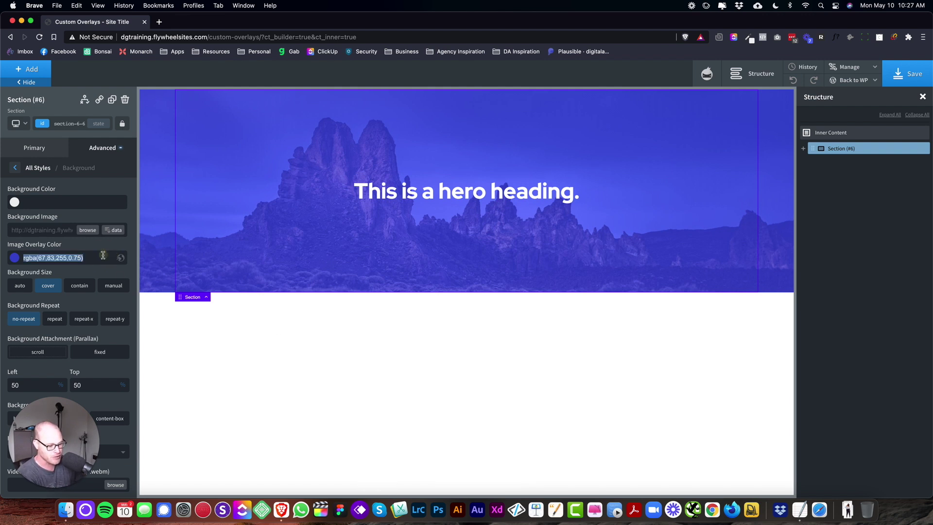
{"action": "key", "text": "BackSpace"}
{"action": "left_click_drag", "start_coordinate": [53, 442], "coordinate": [202, 434]}
- Add two colors to the section's background gradient and set the first one to core - Accent 1
{"action": "scroll", "coordinate": [100, 385], "scroll_direction": "down", "scroll_amount": 5}
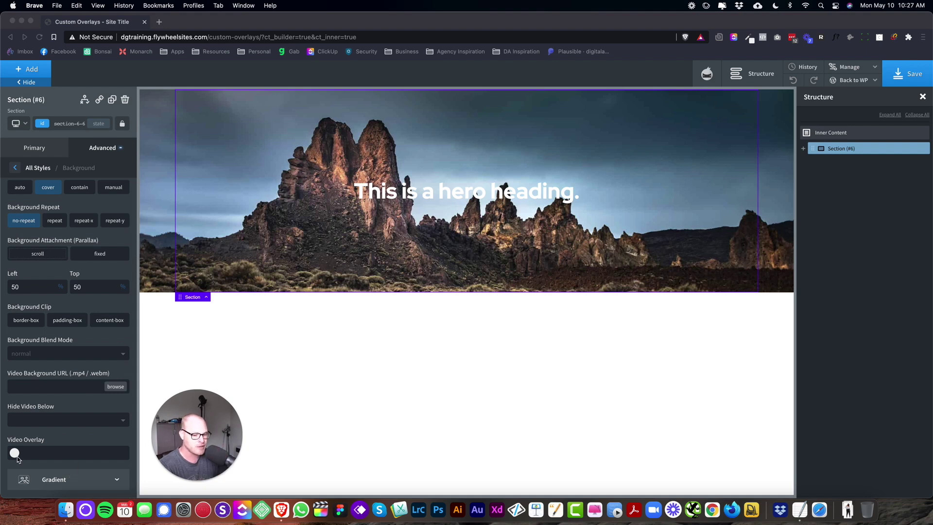
{"action": "left_click", "coordinate": [68, 481]}
{"action": "left_click", "coordinate": [69, 478]}
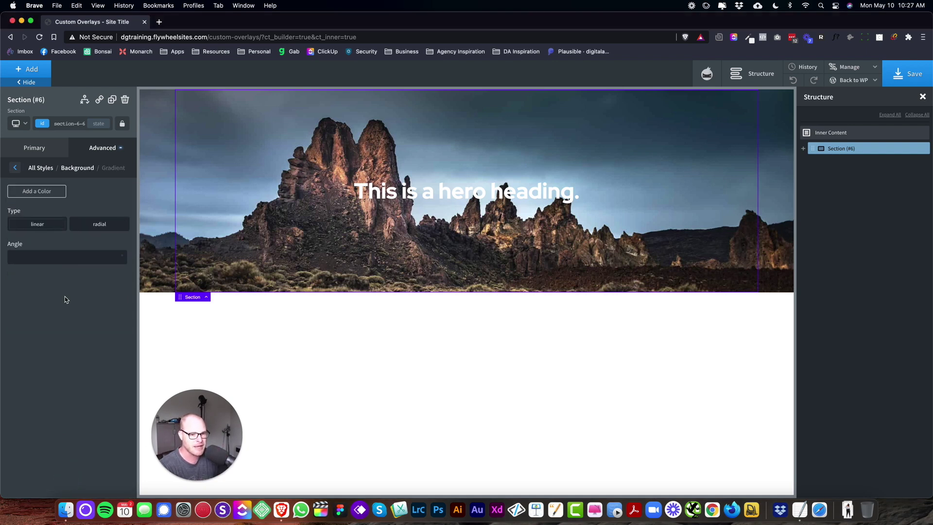
{"action": "left_click", "coordinate": [42, 191]}
{"action": "left_click", "coordinate": [42, 191]}
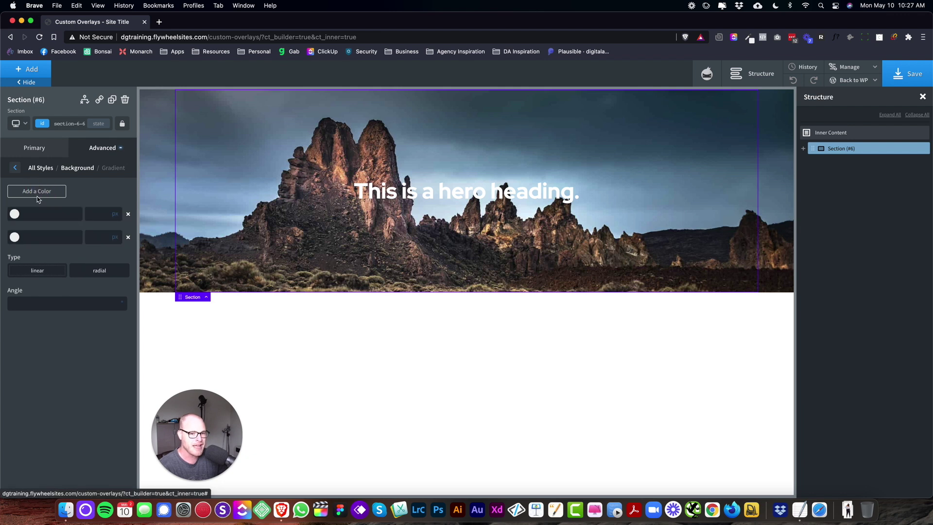
{"action": "left_click", "coordinate": [15, 214]}
{"action": "left_click", "coordinate": [21, 332]}
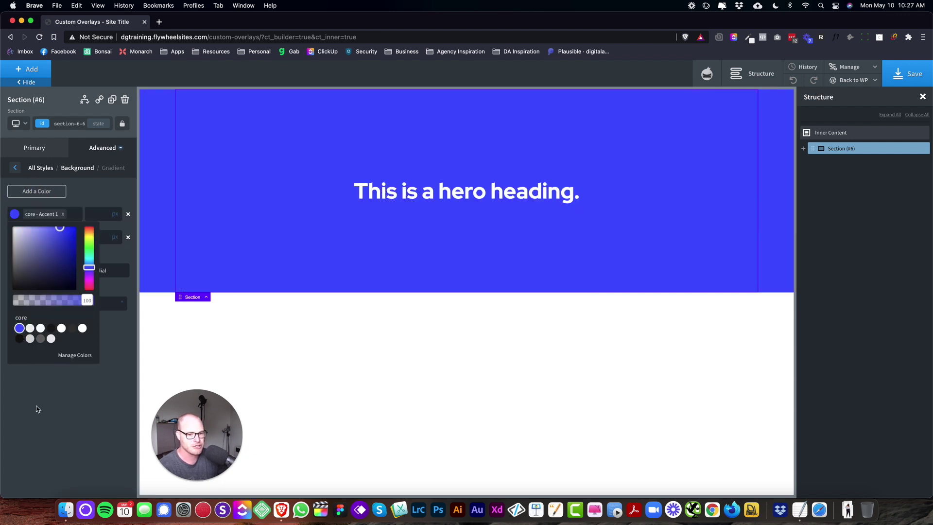
{"action": "left_click", "coordinate": [37, 408]}
- Set the second gradient color to yellow, #ffdb4c
{"action": "left_click", "coordinate": [15, 236]}
{"action": "left_click_drag", "start_coordinate": [25, 276], "coordinate": [29, 284]}
{"action": "left_click_drag", "start_coordinate": [93, 253], "coordinate": [89, 260]}
{"action": "left_click", "coordinate": [57, 249]}
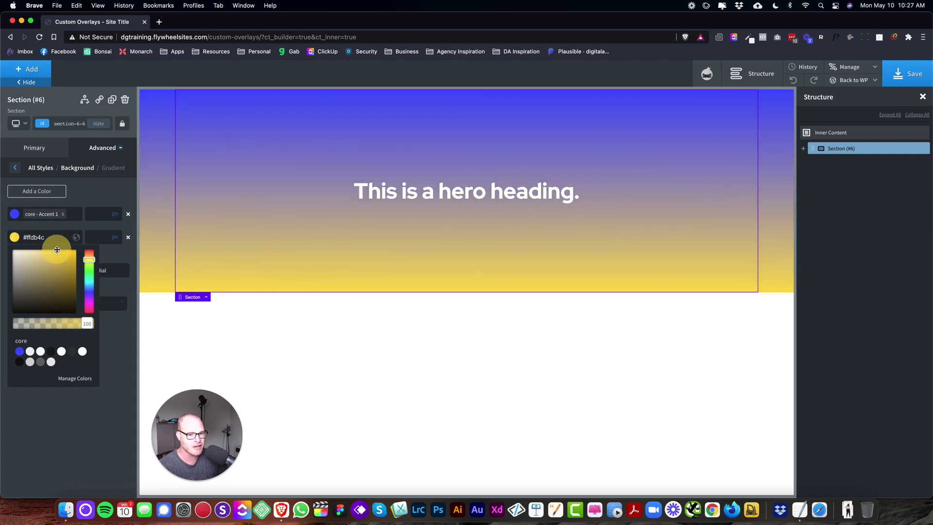
- Set the angle of the section's blue-to-yellow background gradient to 90 degrees
{"action": "left_click", "coordinate": [90, 197]}
{"action": "left_click", "coordinate": [79, 305]}
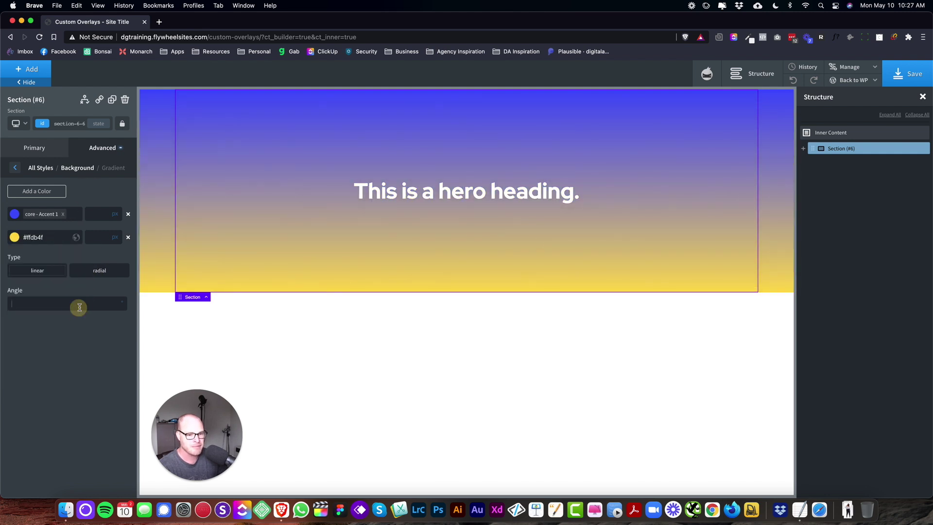
{"action": "type", "text": "90"}
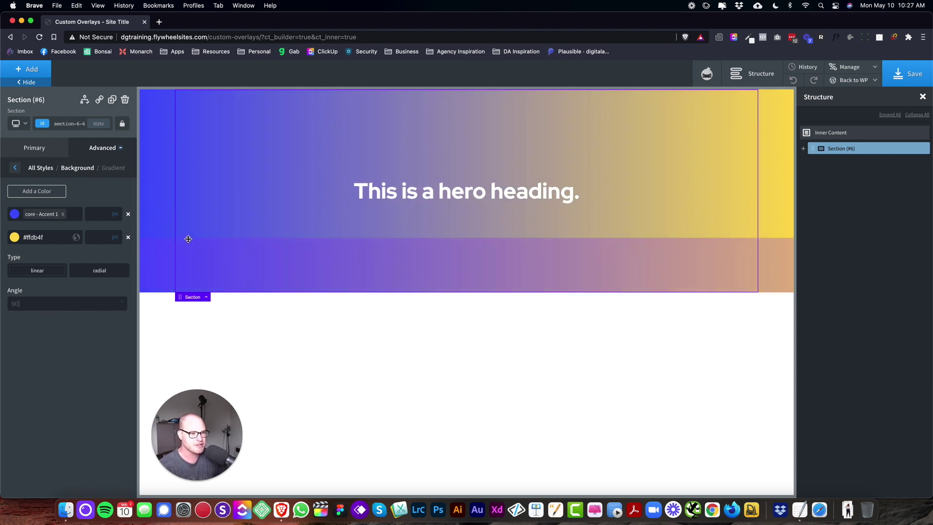
- Lower the opacity of both gradient colors to about 75% so the background image shows through
{"action": "left_click", "coordinate": [15, 214]}
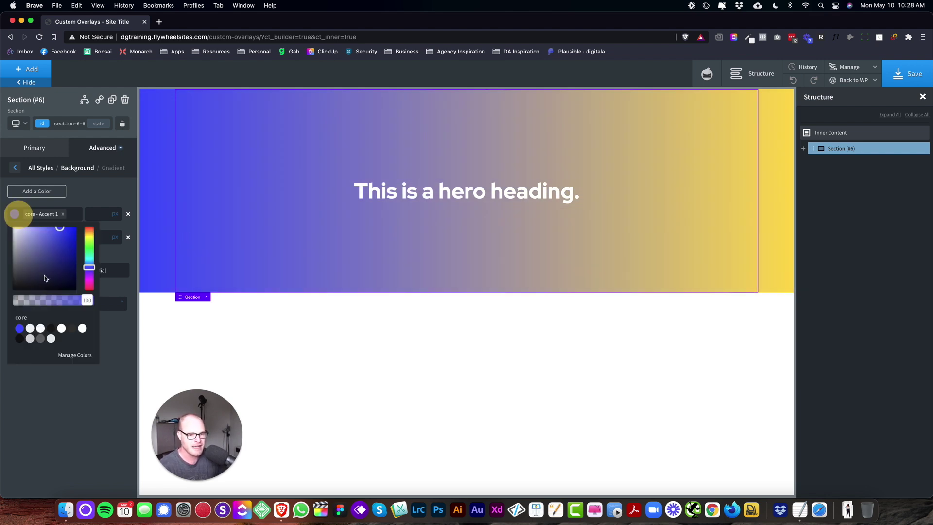
{"action": "left_click", "coordinate": [75, 303]}
{"action": "left_click_drag", "start_coordinate": [75, 305], "coordinate": [71, 332]}
{"action": "left_click", "coordinate": [65, 383]}
{"action": "left_click", "coordinate": [14, 237]}
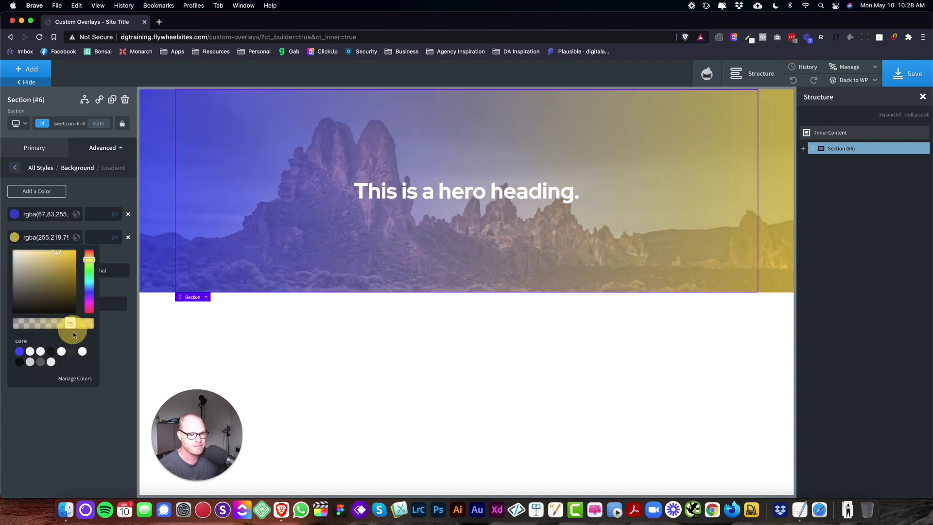
{"action": "left_click", "coordinate": [73, 410]}
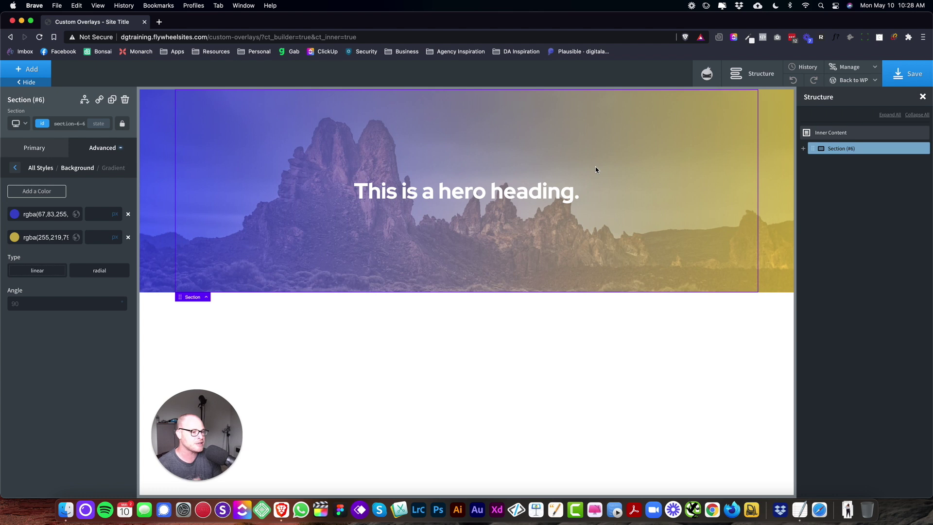
- Remove the gradient from the section's background, leaving only the image
{"action": "left_click", "coordinate": [70, 124]}
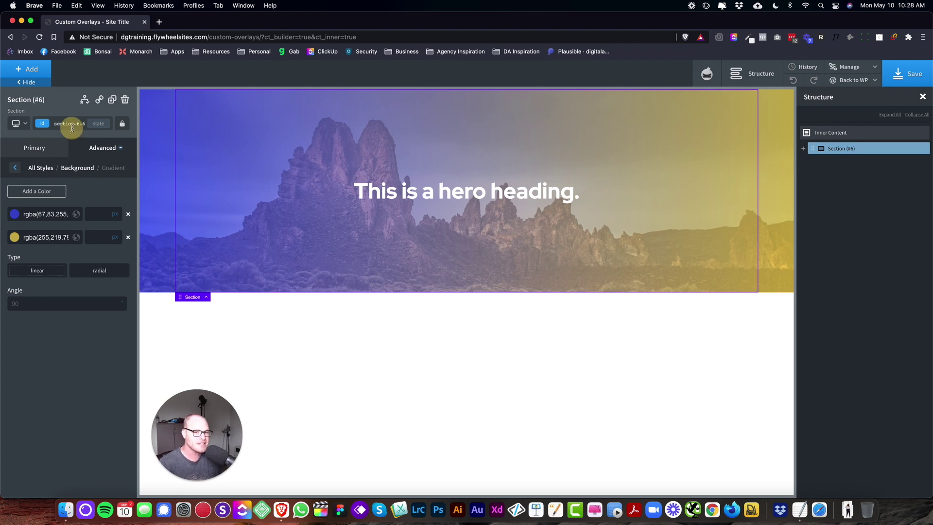
{"action": "left_click", "coordinate": [71, 160]}
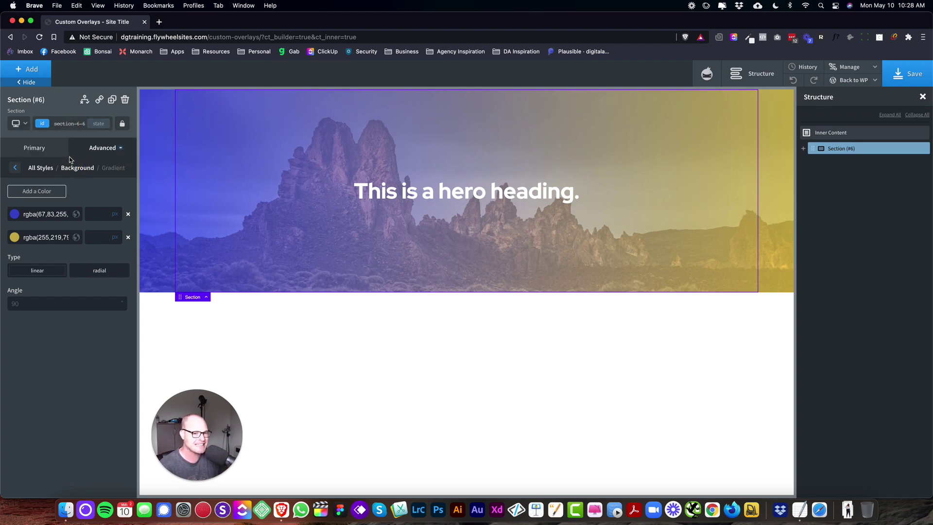
{"action": "left_click", "coordinate": [15, 168]}
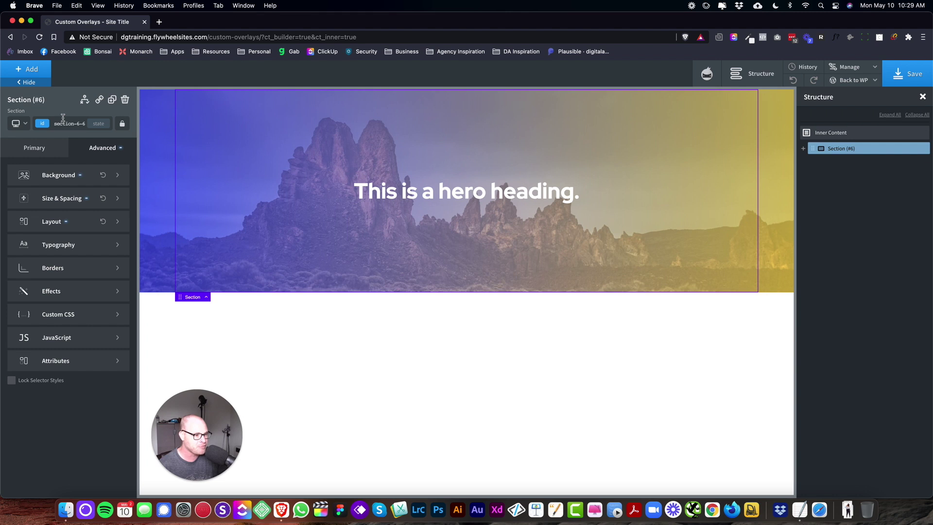
{"action": "left_click", "coordinate": [75, 171]}
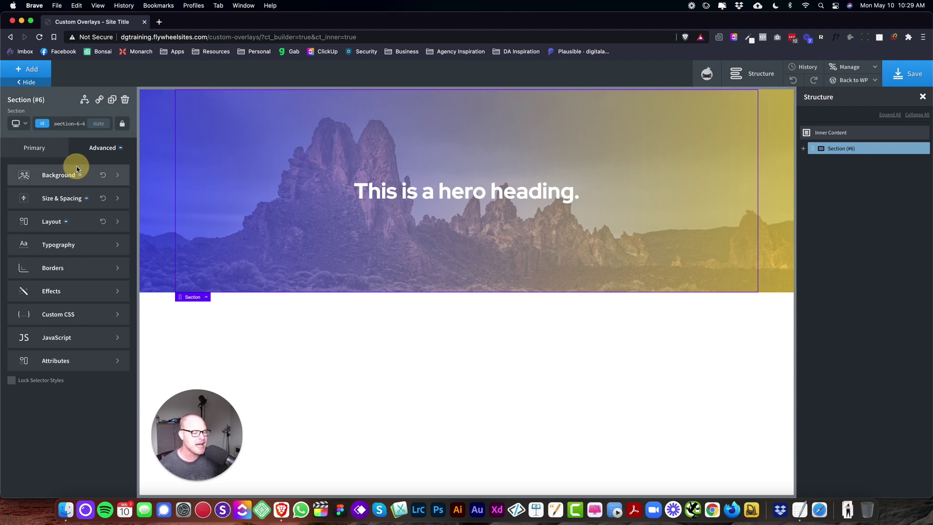
{"action": "scroll", "coordinate": [77, 461], "scroll_direction": "down", "scroll_amount": 3}
{"action": "left_click", "coordinate": [102, 479]}
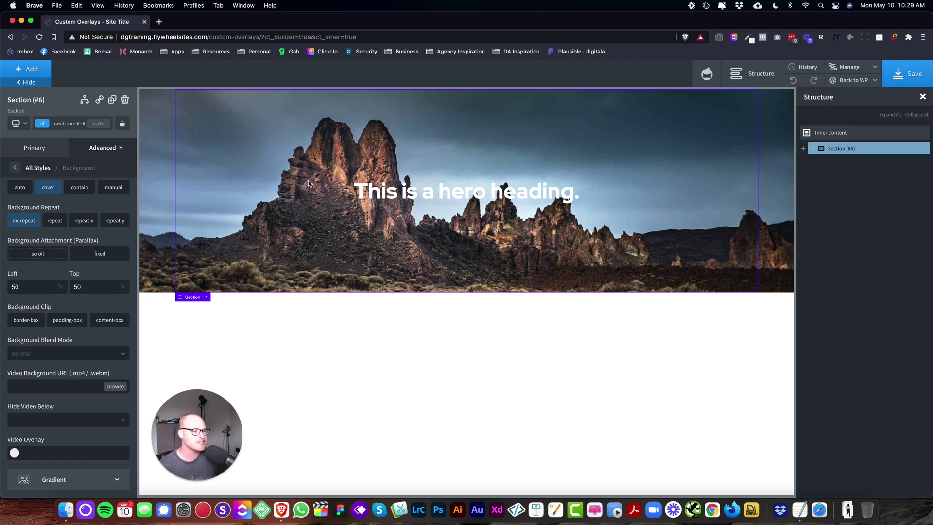
- Add a new class named overlay--primary to the section
{"action": "left_click", "coordinate": [73, 124]}
{"action": "type", "text": "over"}
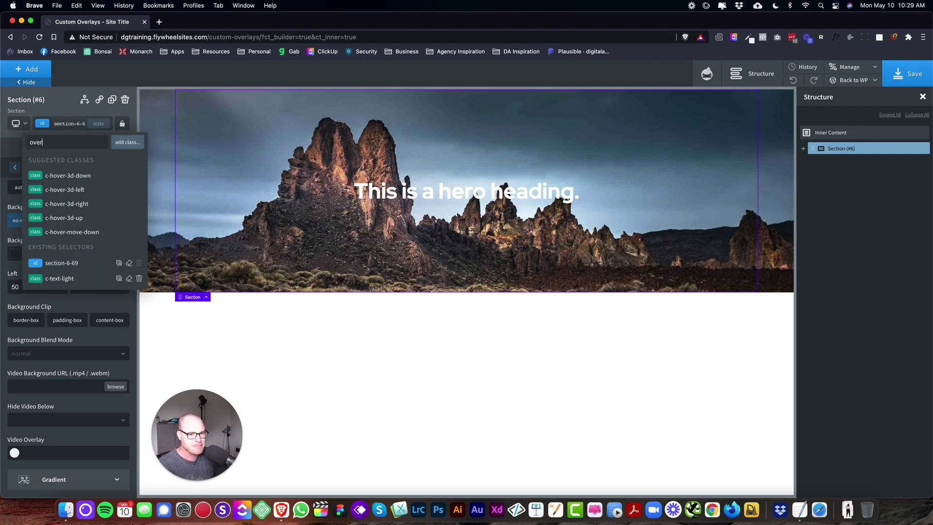
{"action": "type", "text": "lay--primary"}
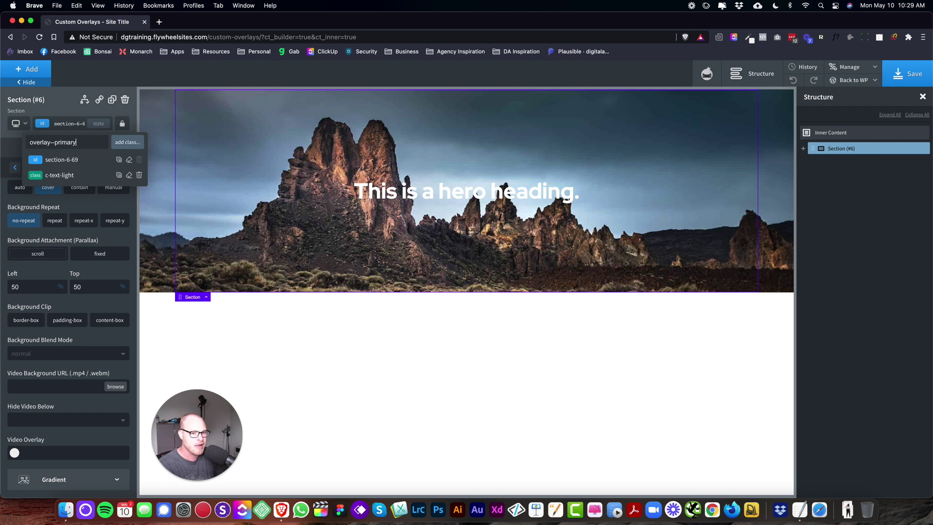
{"action": "key", "text": "Return"}
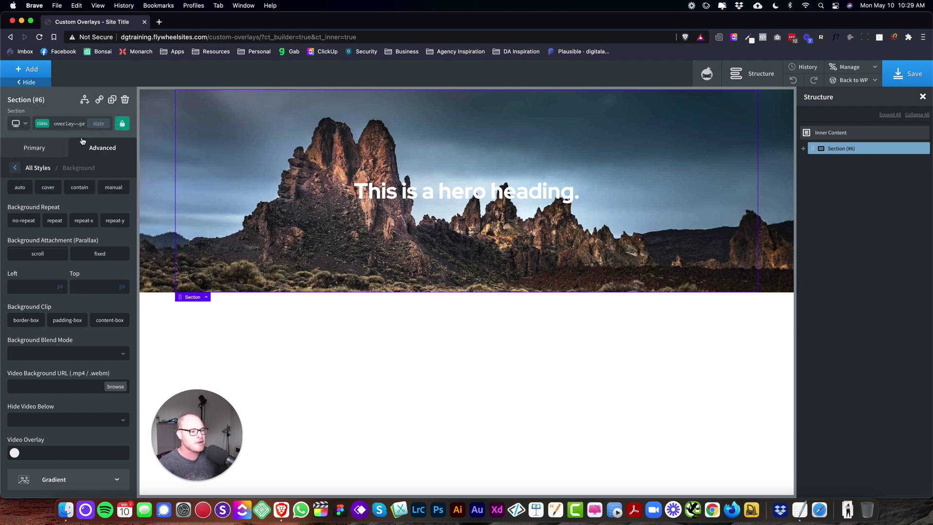
- Try a two-color background gradient on the overlay--primary class using core - Accent 1 and core - Accent 2
{"action": "left_click", "coordinate": [96, 480]}
{"action": "left_click", "coordinate": [25, 191]}
{"action": "left_click", "coordinate": [26, 190]}
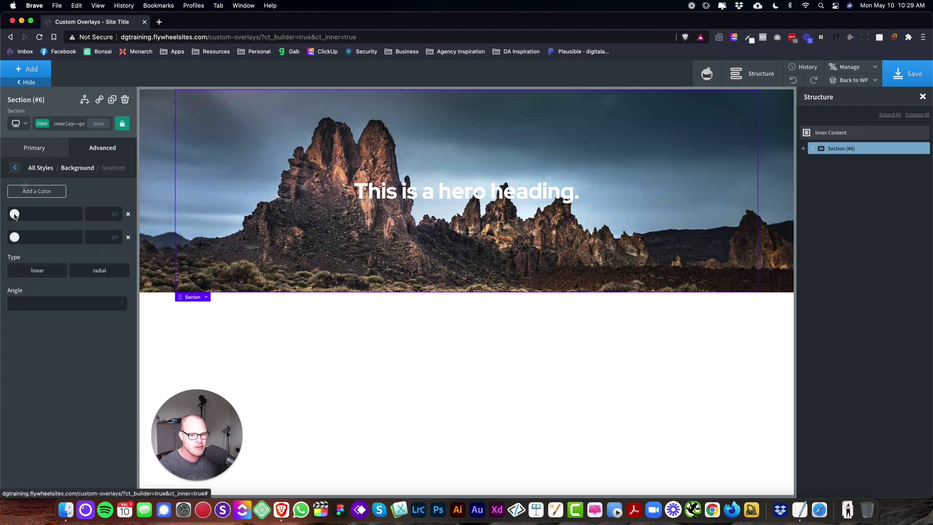
{"action": "left_click", "coordinate": [14, 213]}
{"action": "left_click", "coordinate": [20, 328]}
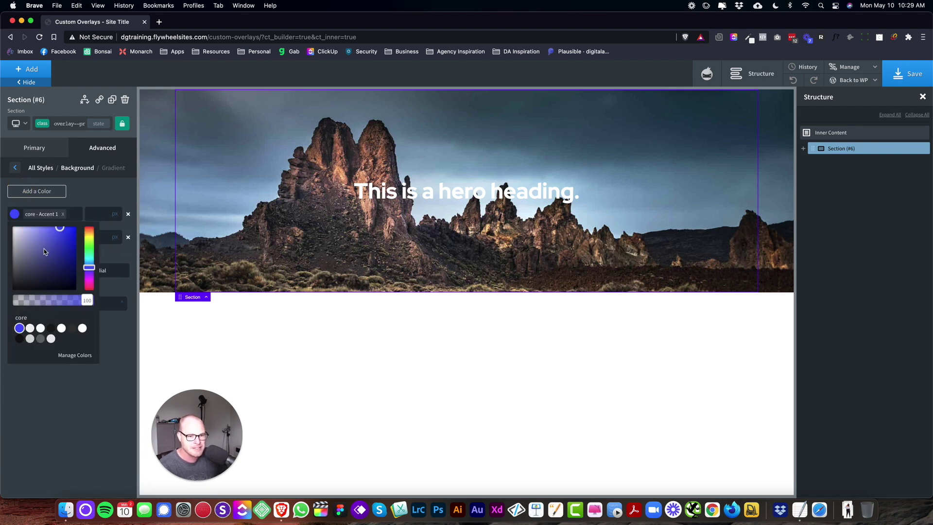
{"action": "left_click", "coordinate": [92, 199]}
{"action": "left_click", "coordinate": [11, 237]}
{"action": "left_click", "coordinate": [30, 351]}
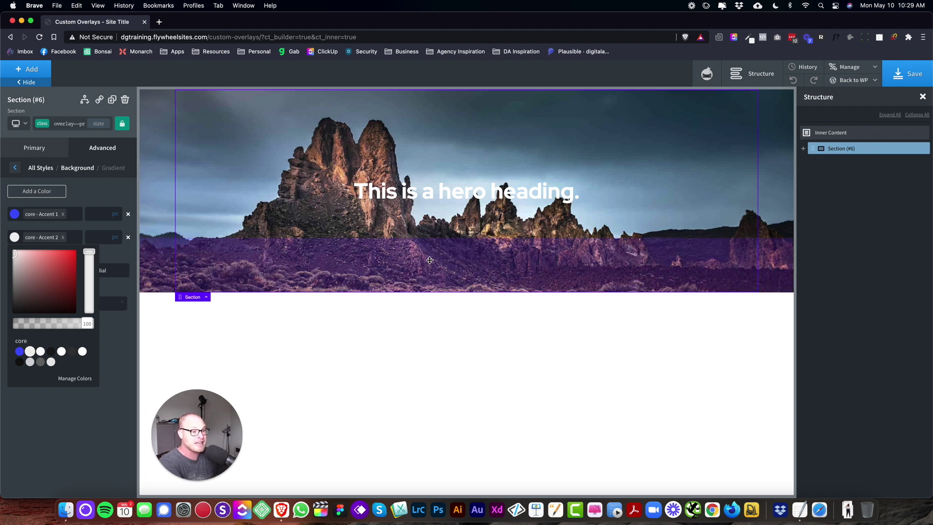
- Delete both gradient colors from the overlay--primary class and return to the list of all styles
{"action": "left_click", "coordinate": [130, 222]}
{"action": "left_click", "coordinate": [128, 214]}
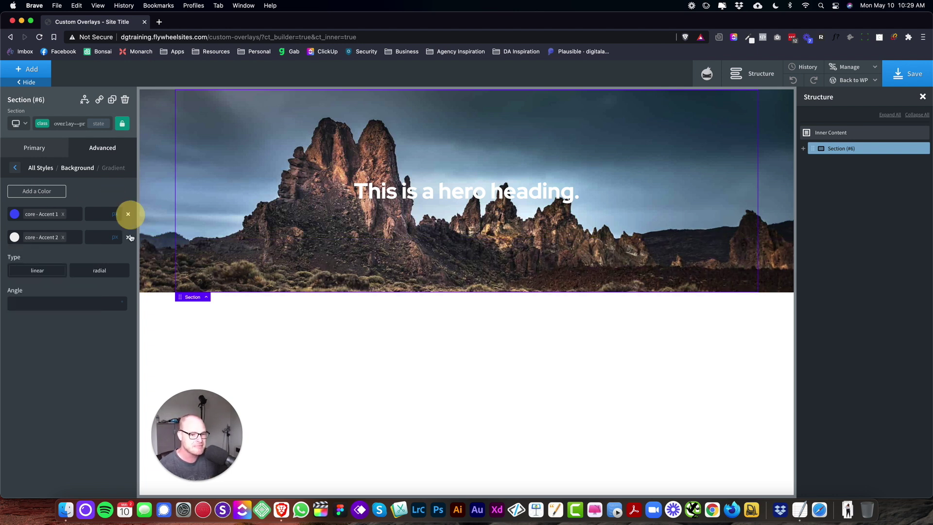
{"action": "left_click", "coordinate": [129, 214]}
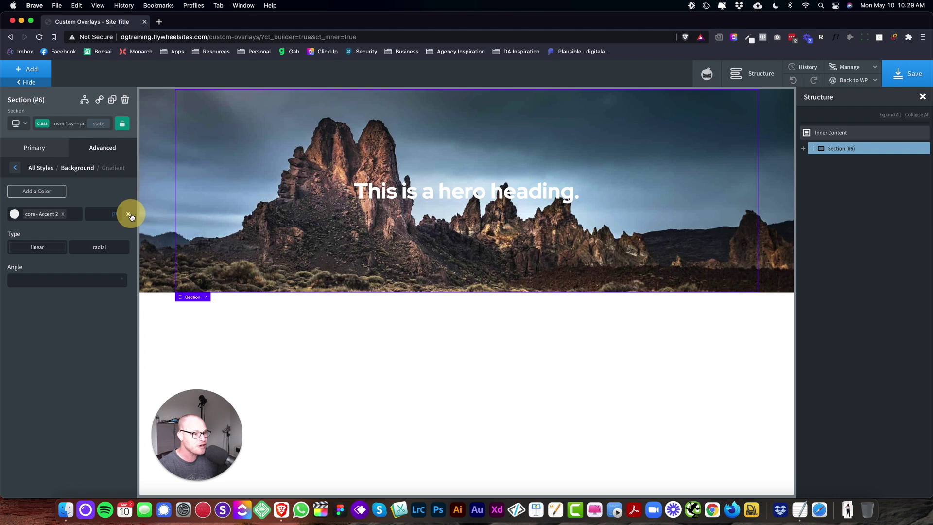
{"action": "left_click", "coordinate": [15, 168]}
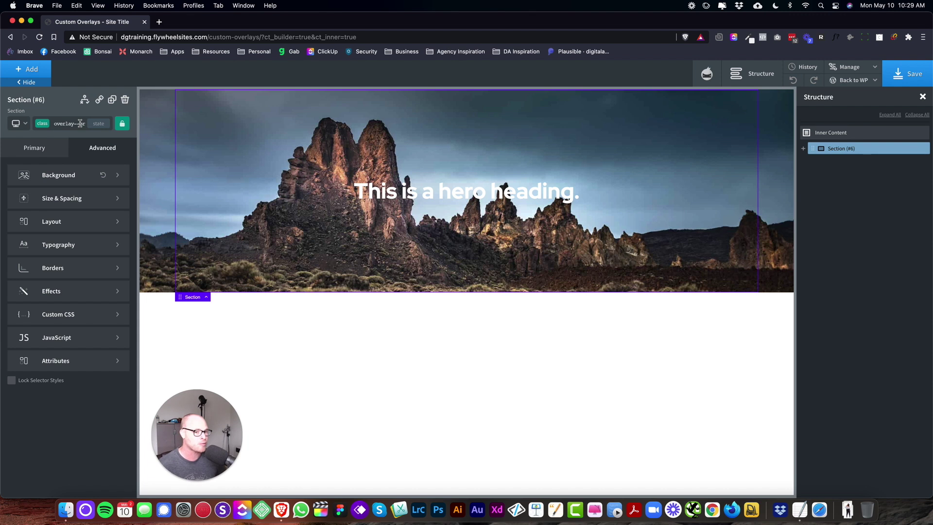
- Set the layout position of the overlay--primary class to relative
{"action": "left_click_drag", "start_coordinate": [206, 429], "coordinate": [71, 429]}
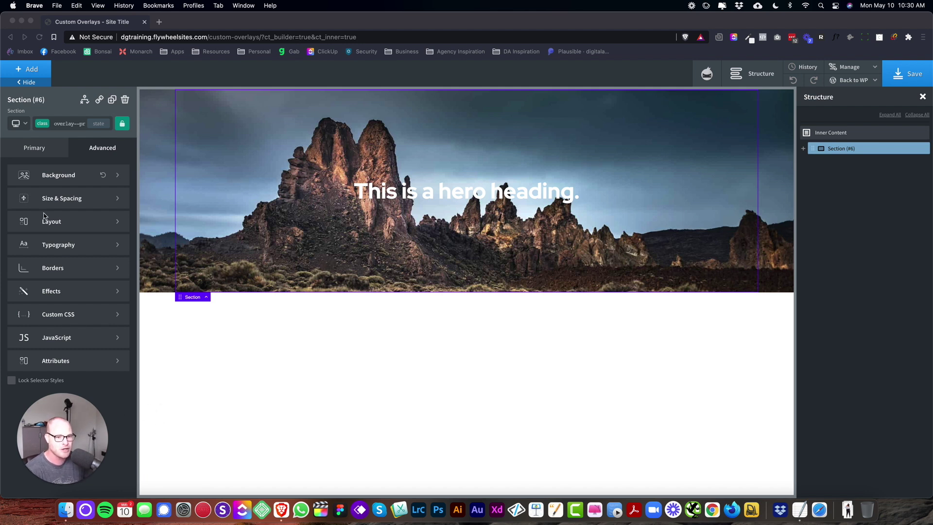
{"action": "left_click", "coordinate": [61, 125]}
{"action": "left_click", "coordinate": [71, 120]}
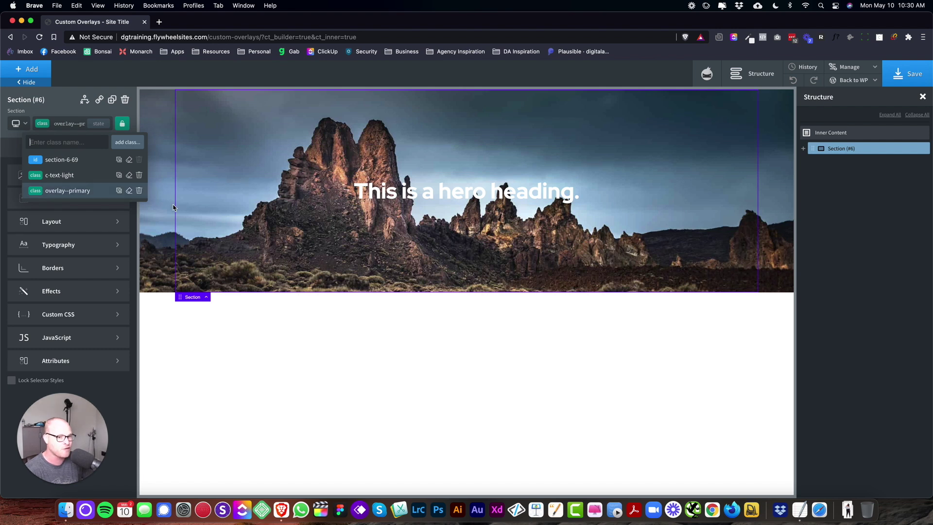
{"action": "left_click", "coordinate": [88, 191]}
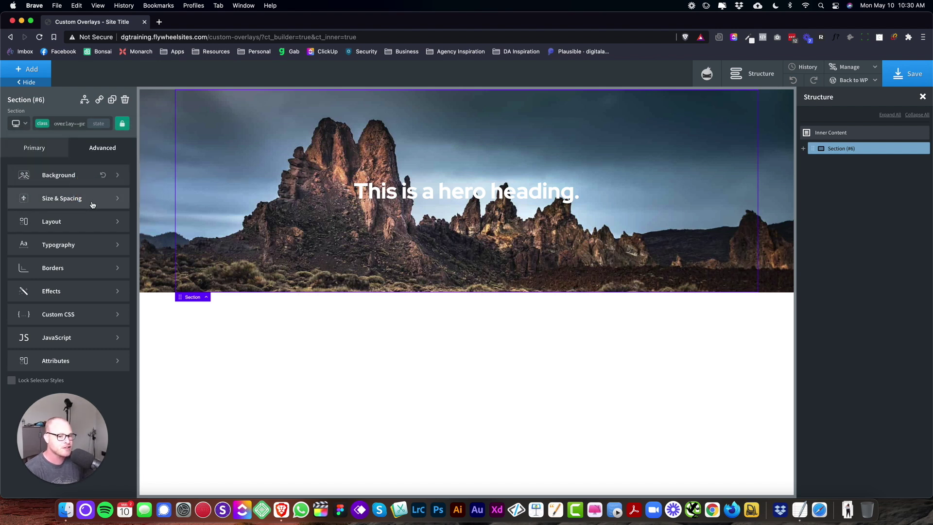
{"action": "left_click", "coordinate": [81, 219]}
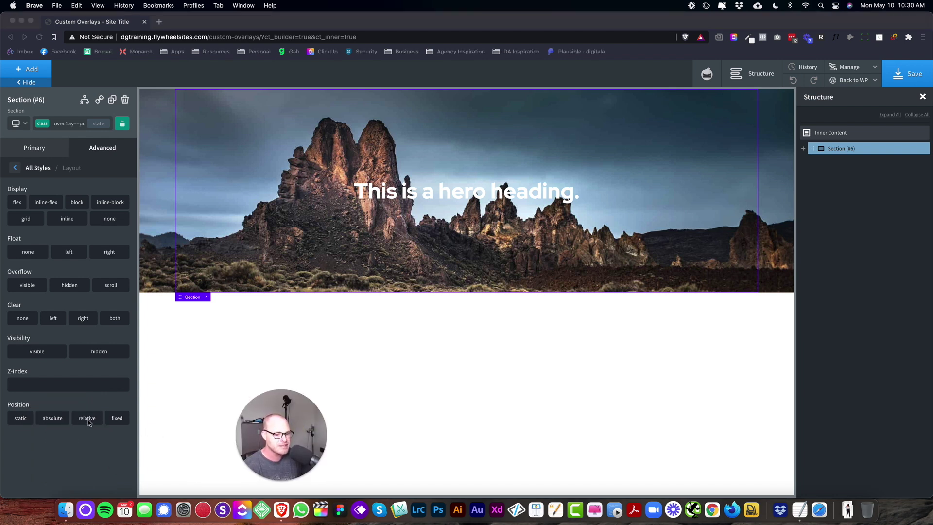
{"action": "left_click", "coordinate": [88, 421]}
{"action": "left_click_drag", "start_coordinate": [276, 439], "coordinate": [190, 439]}
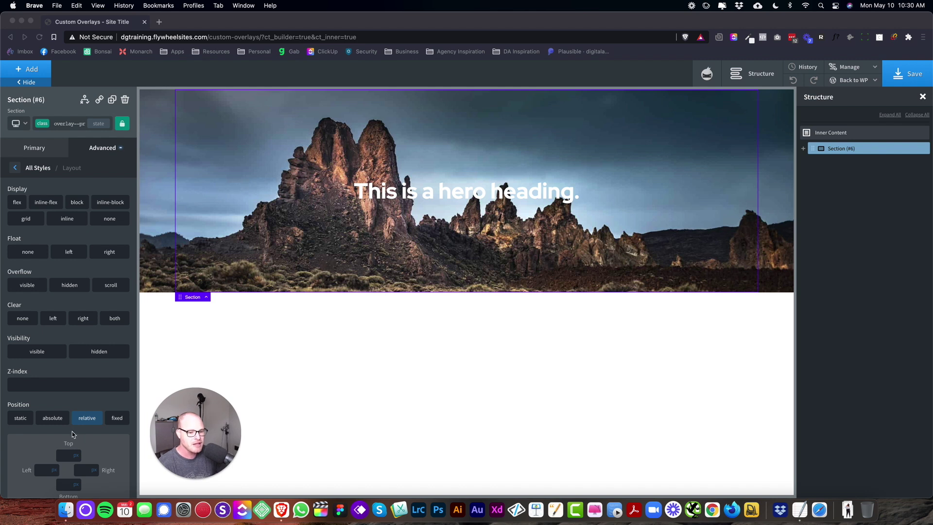
{"action": "scroll", "coordinate": [74, 434], "scroll_direction": "down", "scroll_amount": 1}
{"action": "left_click", "coordinate": [68, 128]}
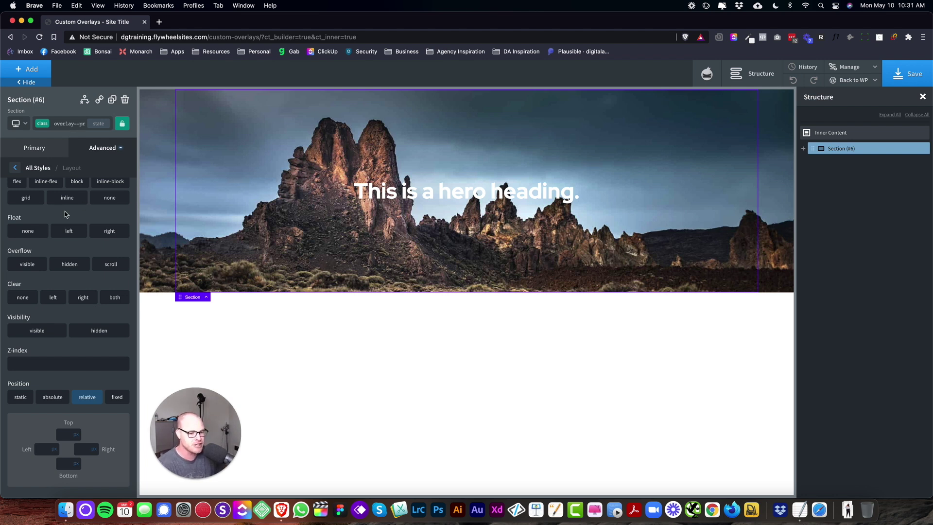
{"action": "left_click", "coordinate": [66, 124]}
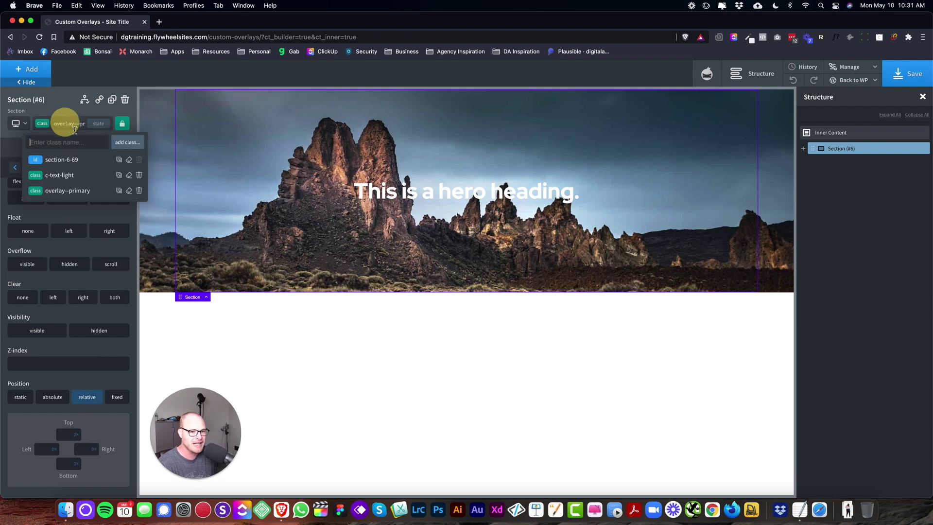
{"action": "left_click", "coordinate": [76, 125]}
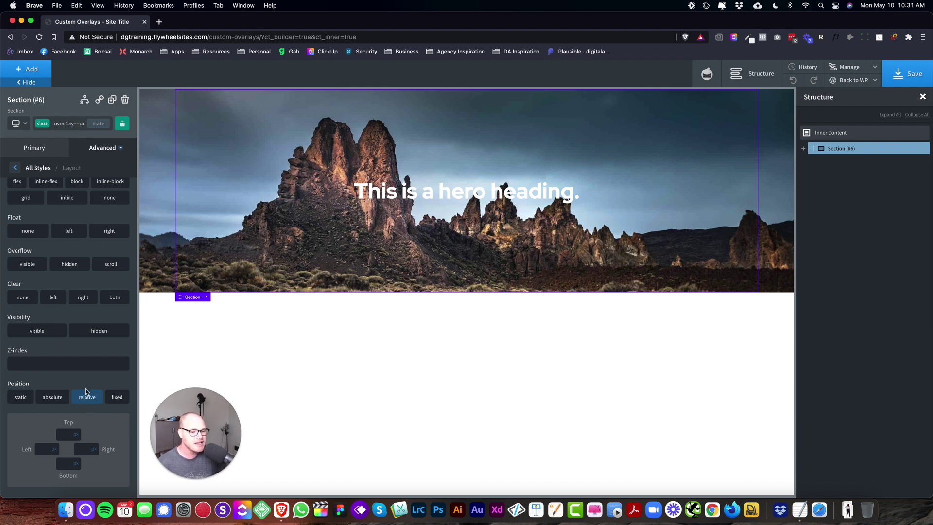
- Give the :after state of the overlay--primary class the background color core - Accent 1
{"action": "left_click", "coordinate": [103, 128]}
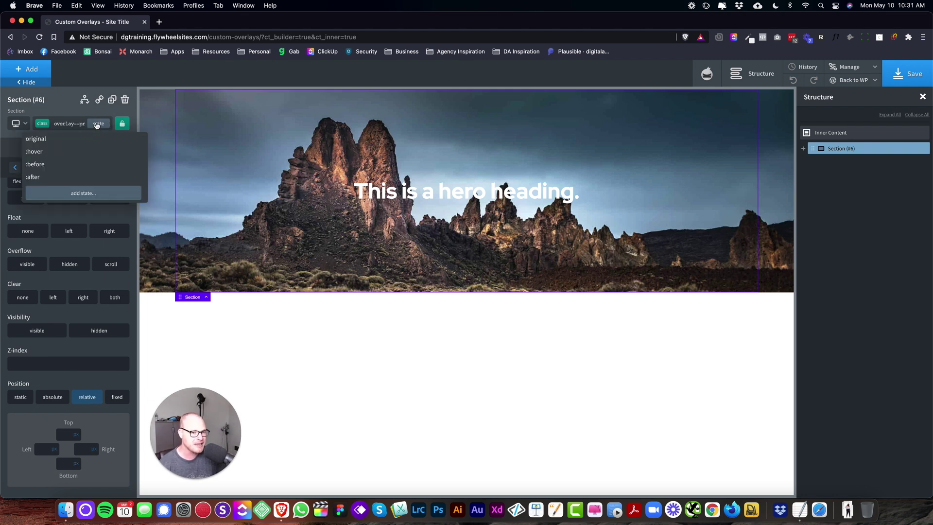
{"action": "left_click", "coordinate": [40, 177]}
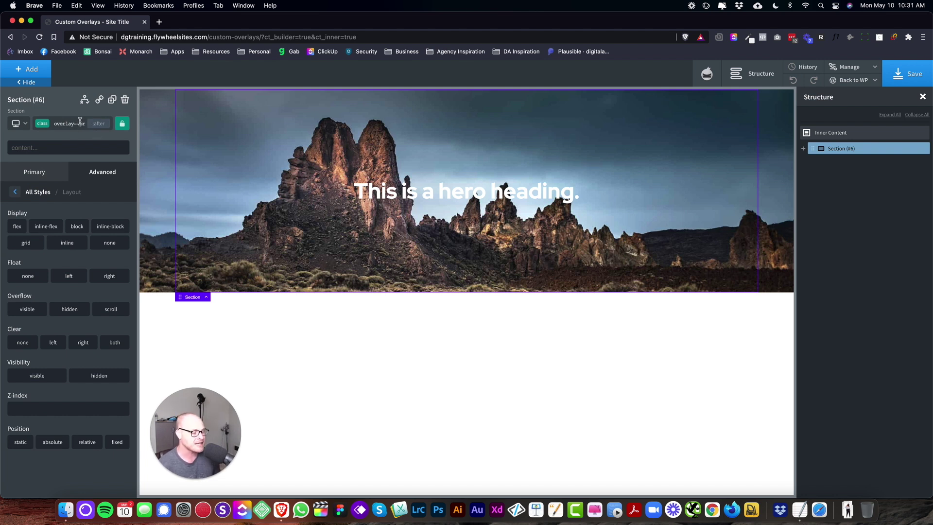
{"action": "left_click", "coordinate": [43, 176]}
{"action": "left_click", "coordinate": [78, 173]}
{"action": "left_click", "coordinate": [43, 197]}
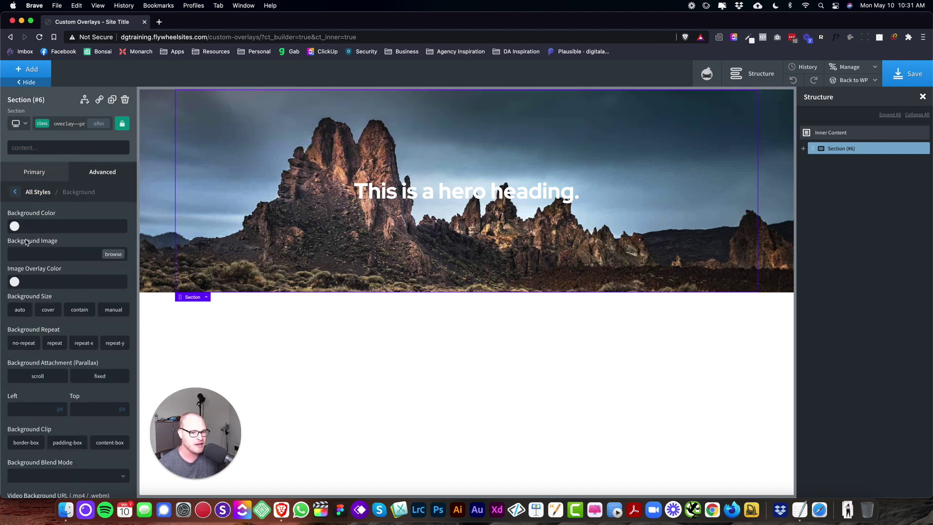
{"action": "left_click", "coordinate": [15, 226]}
{"action": "left_click", "coordinate": [19, 340]}
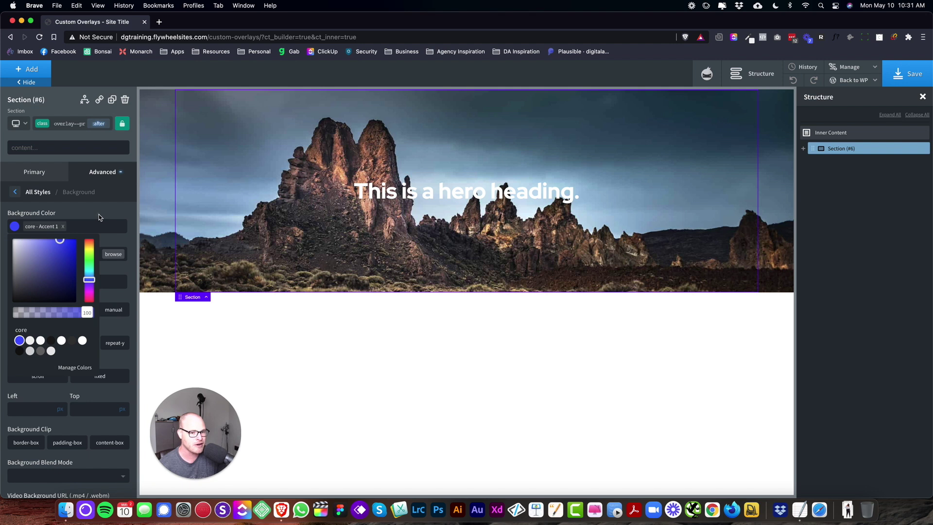
{"action": "left_click", "coordinate": [83, 222]}
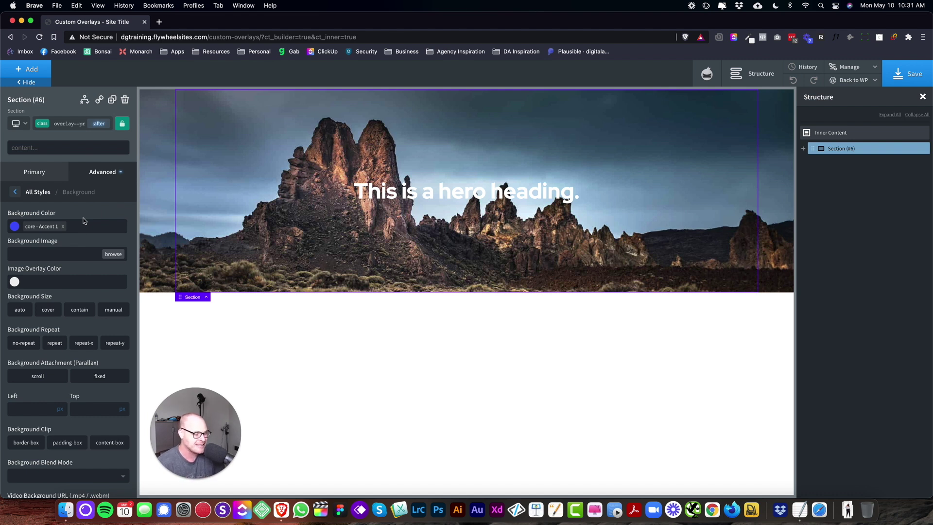
- Set the layout position of the overlay--primary class's :after state to absolute
{"action": "left_click", "coordinate": [16, 192]}
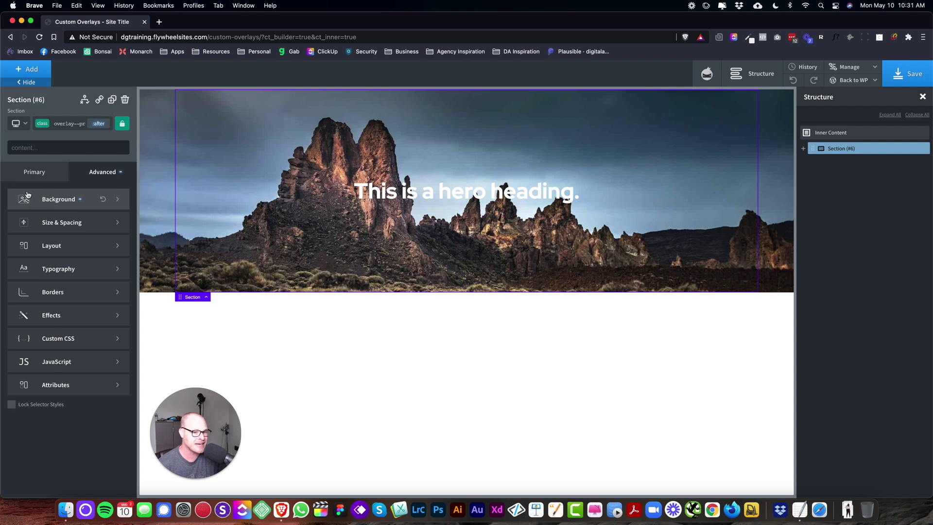
{"action": "left_click", "coordinate": [64, 247]}
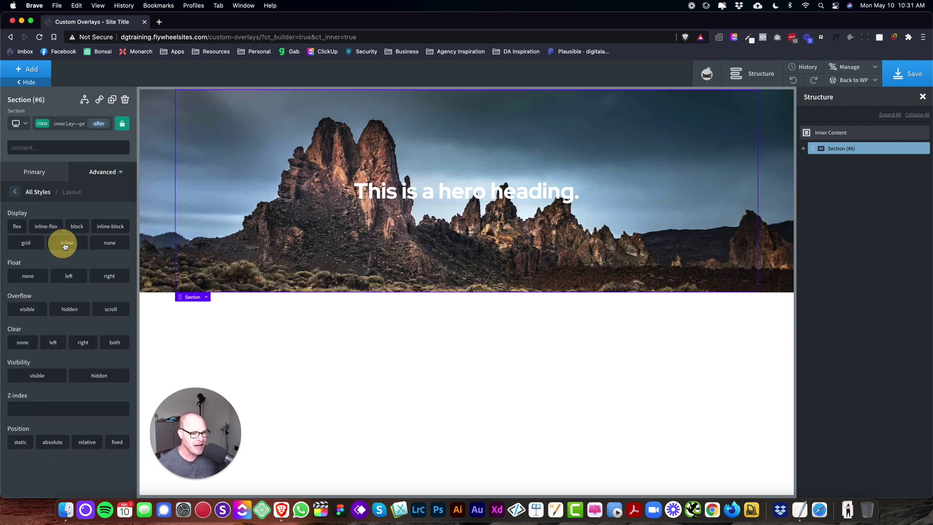
{"action": "left_click", "coordinate": [61, 442]}
{"action": "scroll", "coordinate": [62, 440], "scroll_direction": "down", "scroll_amount": 2}
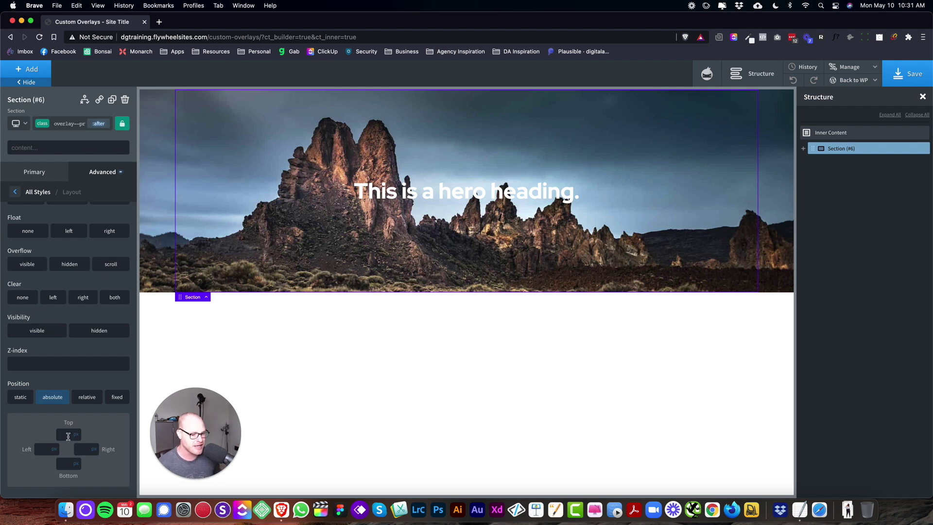
- Set the top, left, bottom and right offsets of the overlay--primary class's :after state to 0 px
{"action": "type", "text": "0"}
{"action": "left_click", "coordinate": [43, 448]}
{"action": "type", "text": "0"}
{"action": "left_click", "coordinate": [65, 464]}
{"action": "type", "text": "0"}
{"action": "left_click", "coordinate": [87, 449]}
{"action": "type", "text": "0"}
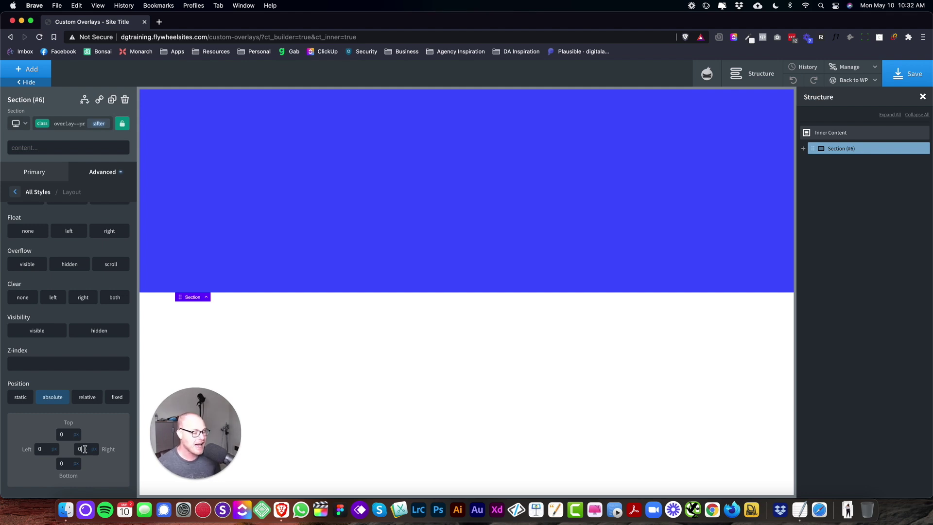
- Lower the opacity of the :after state's background color to 75, giving rgba(67,83,255,0.75)
{"action": "left_click", "coordinate": [40, 172]}
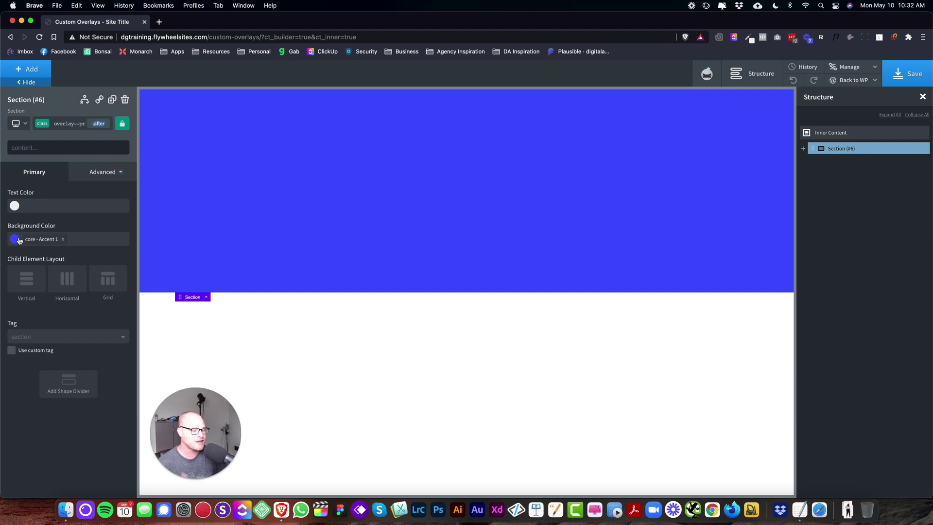
{"action": "left_click", "coordinate": [16, 238]}
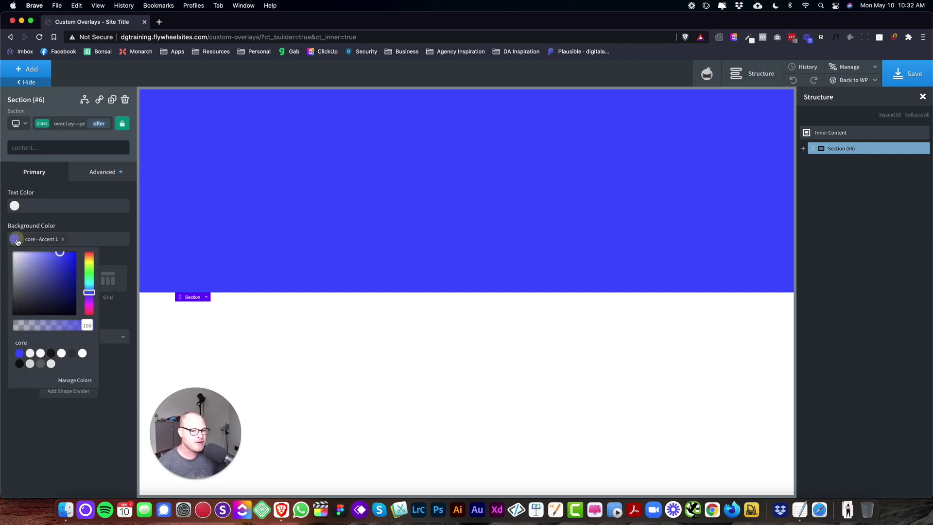
{"action": "left_click_drag", "start_coordinate": [86, 325], "coordinate": [70, 326]}
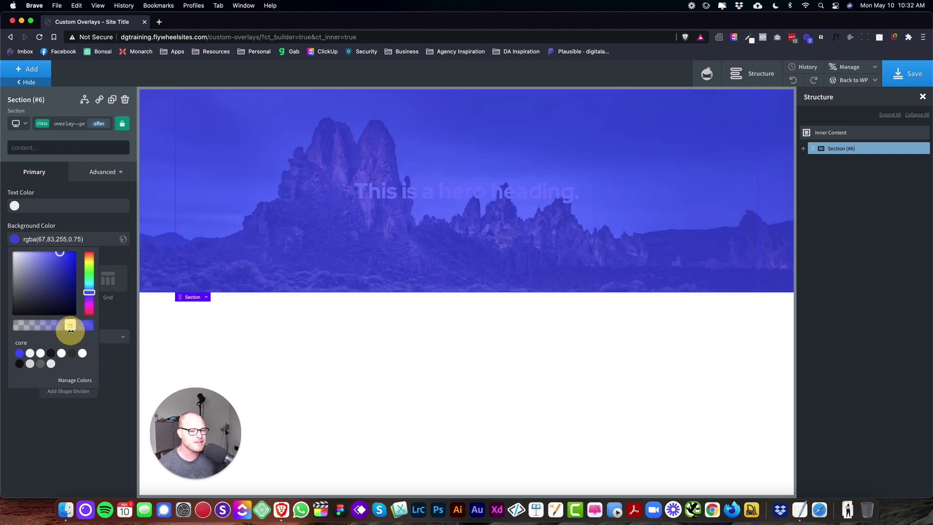
{"action": "left_click", "coordinate": [100, 413]}
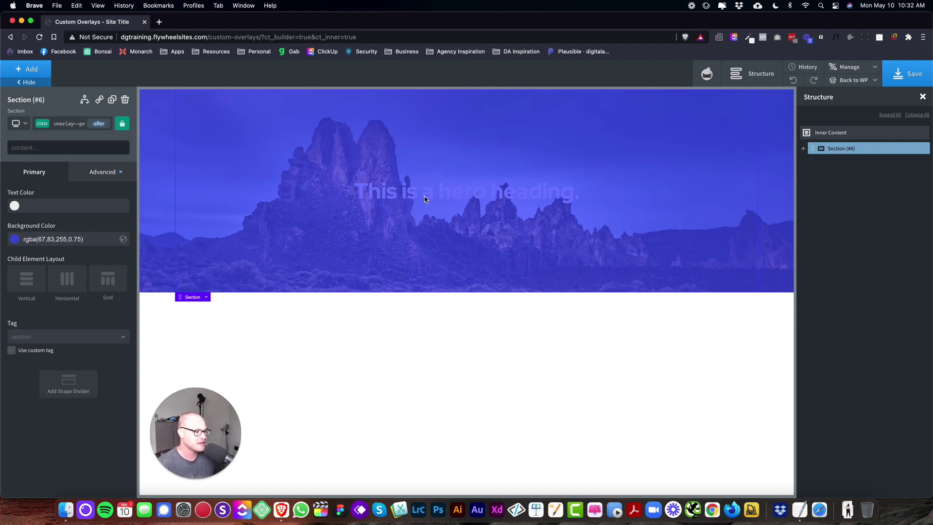
- Save the page and view its front end in a new browser tab
{"action": "left_click", "coordinate": [912, 74]}
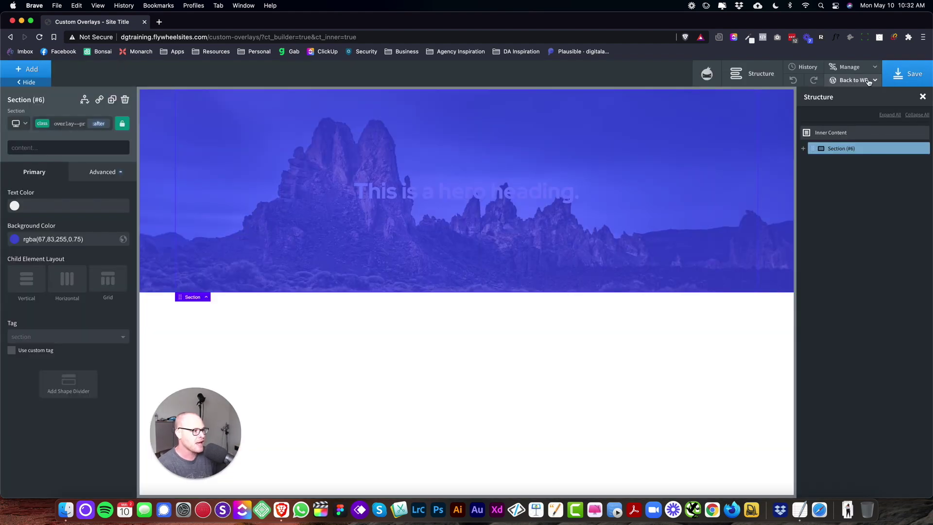
{"action": "left_click", "coordinate": [870, 80]}
{"action": "left_click", "coordinate": [844, 111]}
{"action": "left_click", "coordinate": [235, 24]}
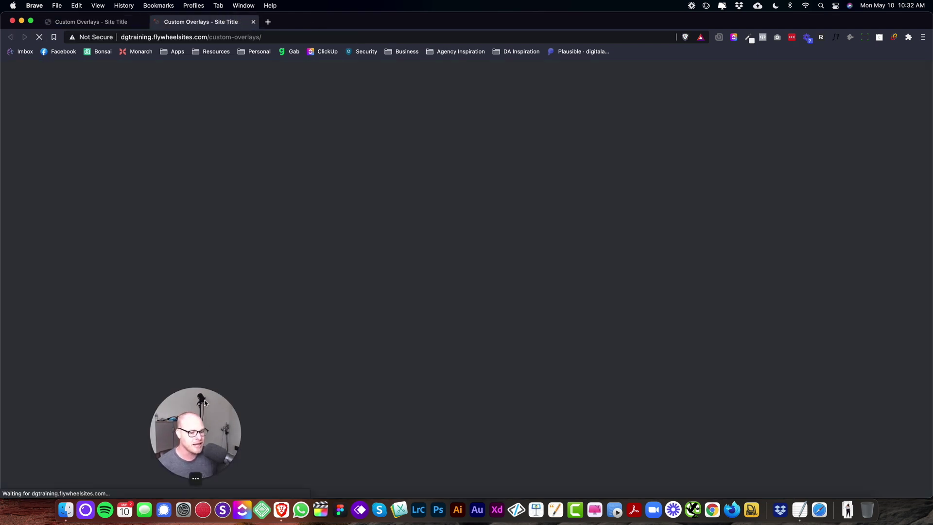
{"action": "left_click_drag", "start_coordinate": [205, 403], "coordinate": [64, 401]}
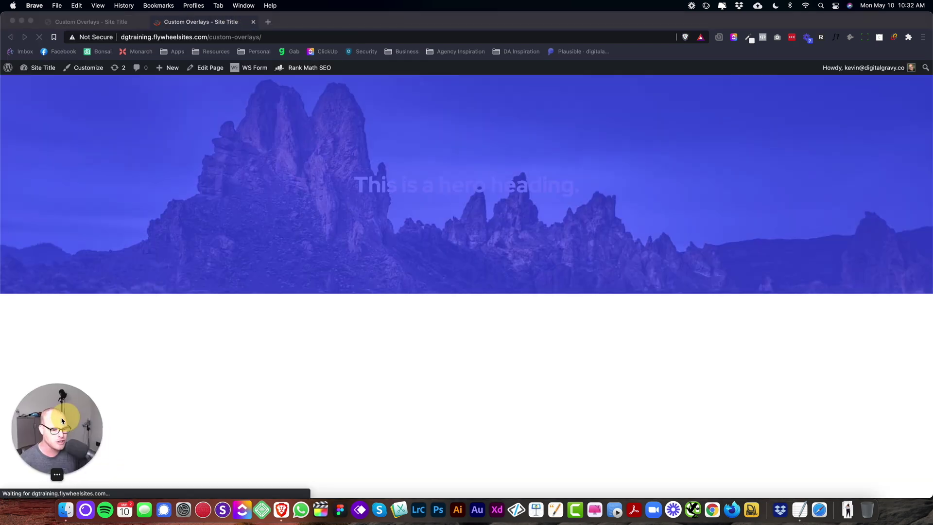
- Inspect the hero section on the front-end page and expand the section element in the page markup
{"action": "right_click", "coordinate": [462, 189]}
{"action": "left_click", "coordinate": [483, 296]}
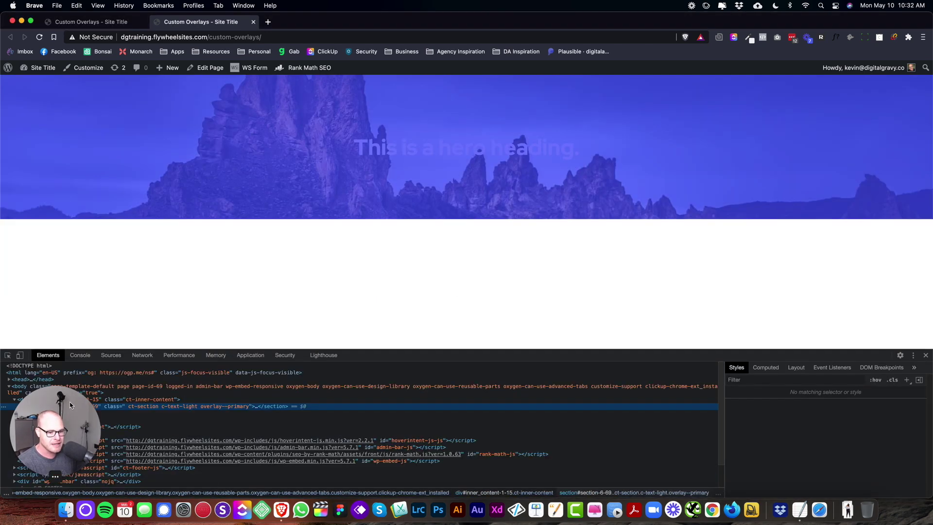
{"action": "left_click_drag", "start_coordinate": [70, 405], "coordinate": [69, 260]}
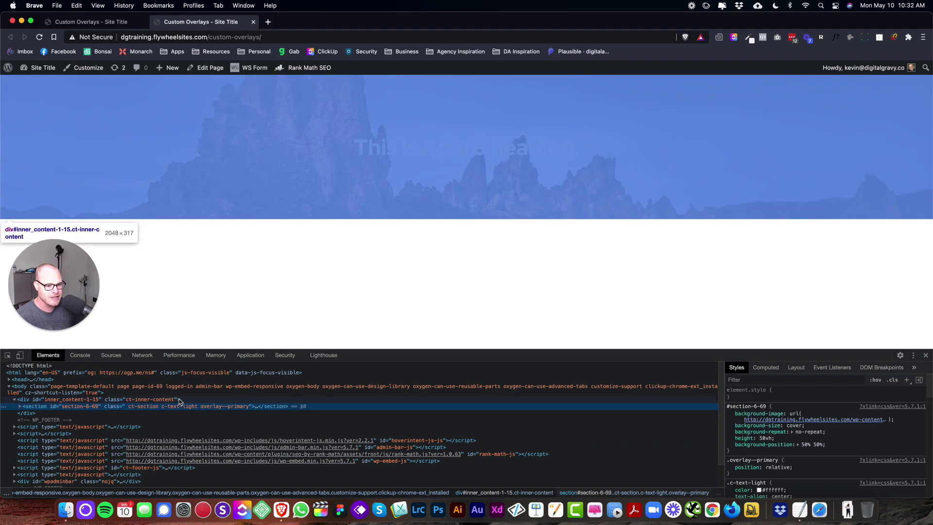
{"action": "left_click", "coordinate": [180, 399]}
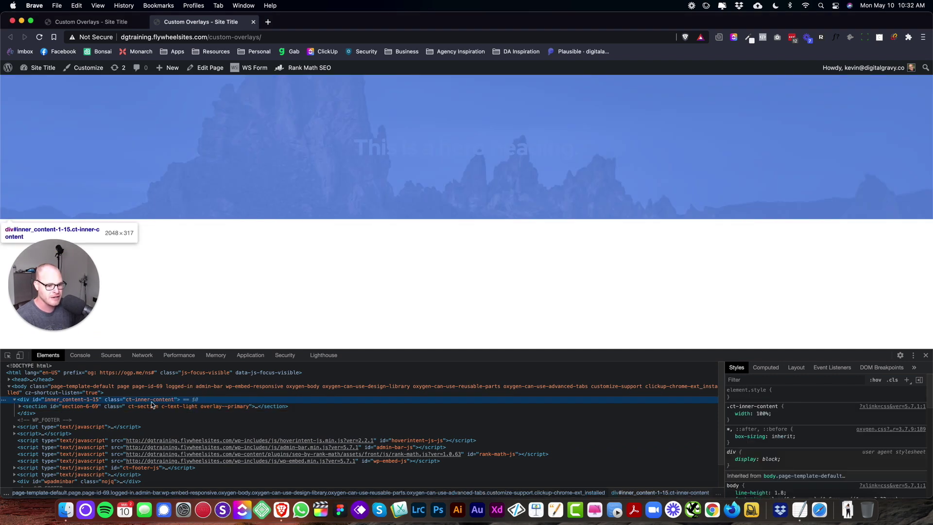
{"action": "left_click", "coordinate": [204, 406]}
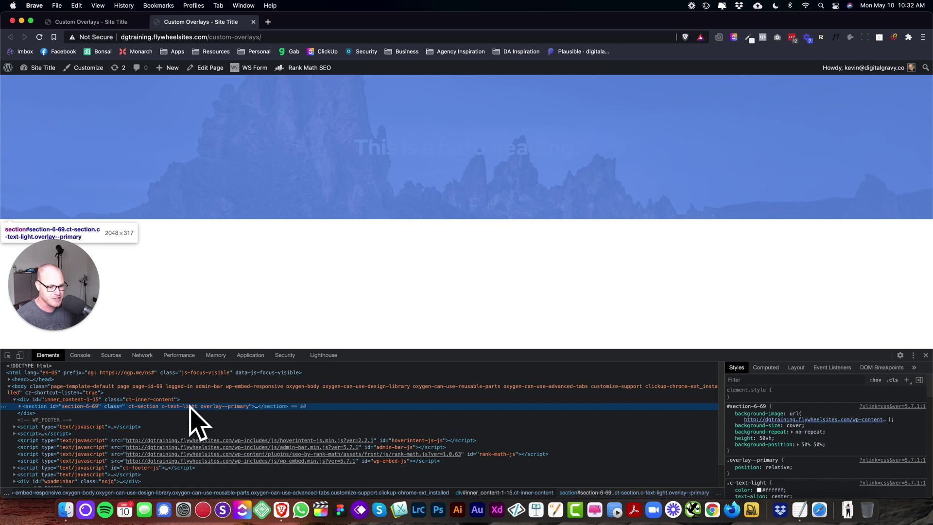
{"action": "left_click", "coordinate": [20, 407]}
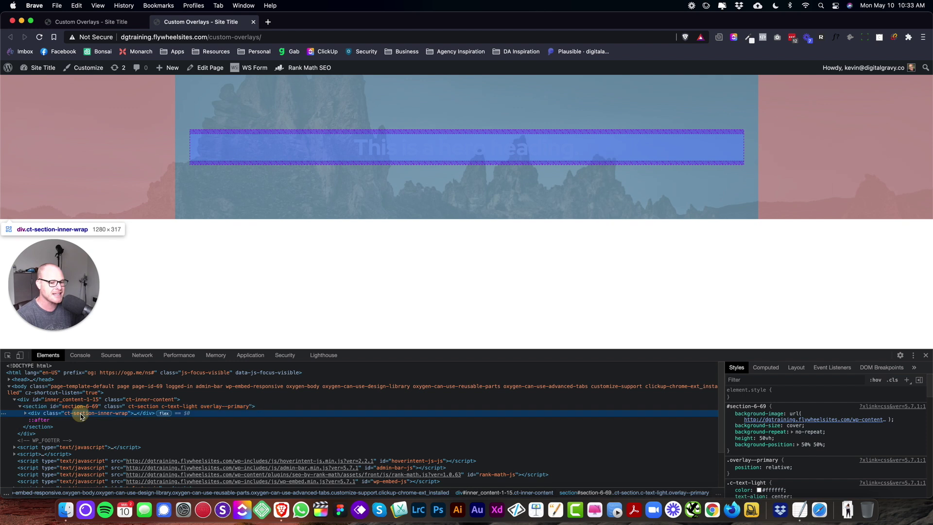
- Examine the ct-section-inner-wrap div, its h1 heading and the ::after element to compare their layering and styles
{"action": "left_click", "coordinate": [81, 414]}
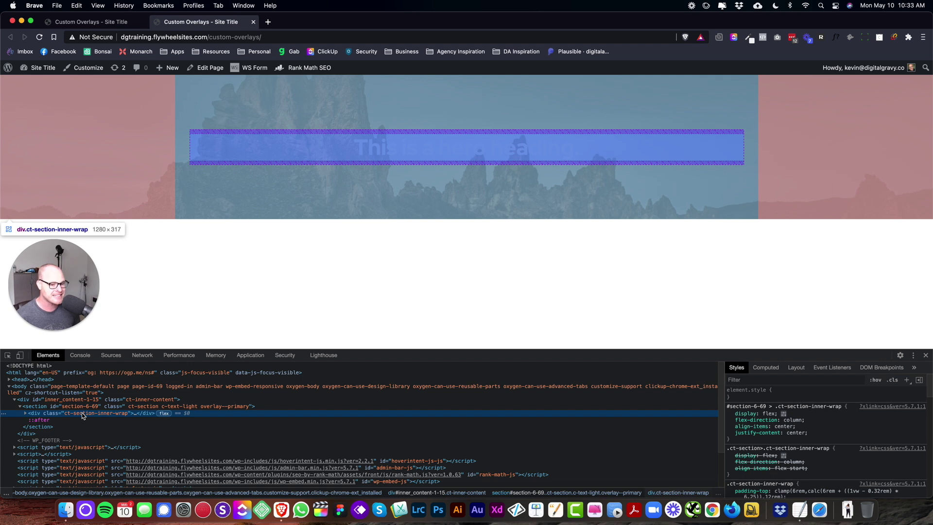
{"action": "left_click", "coordinate": [25, 413]}
{"action": "left_click", "coordinate": [61, 421]}
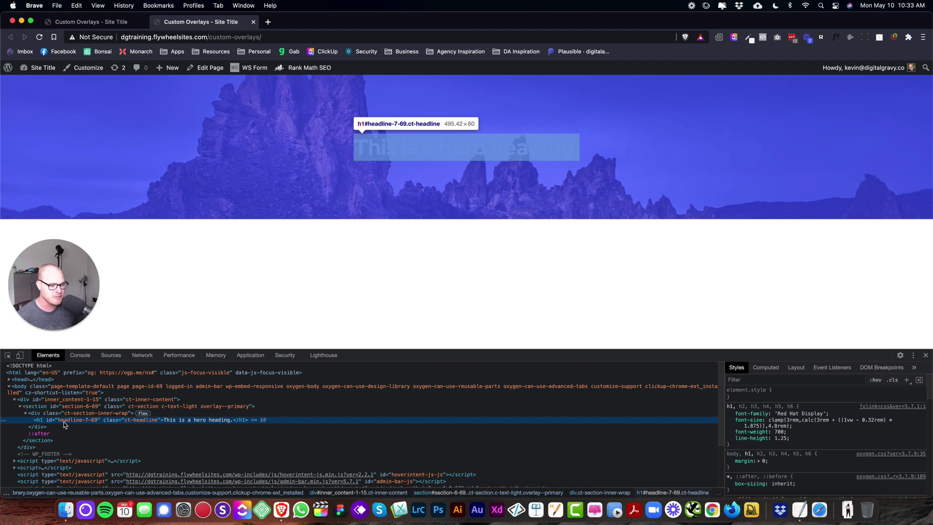
{"action": "left_click", "coordinate": [51, 435]}
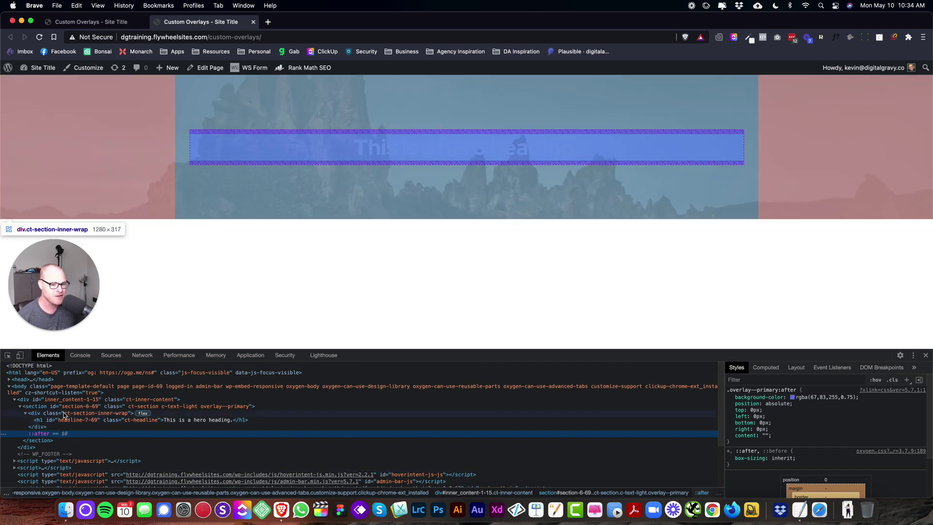
{"action": "left_click", "coordinate": [97, 414]}
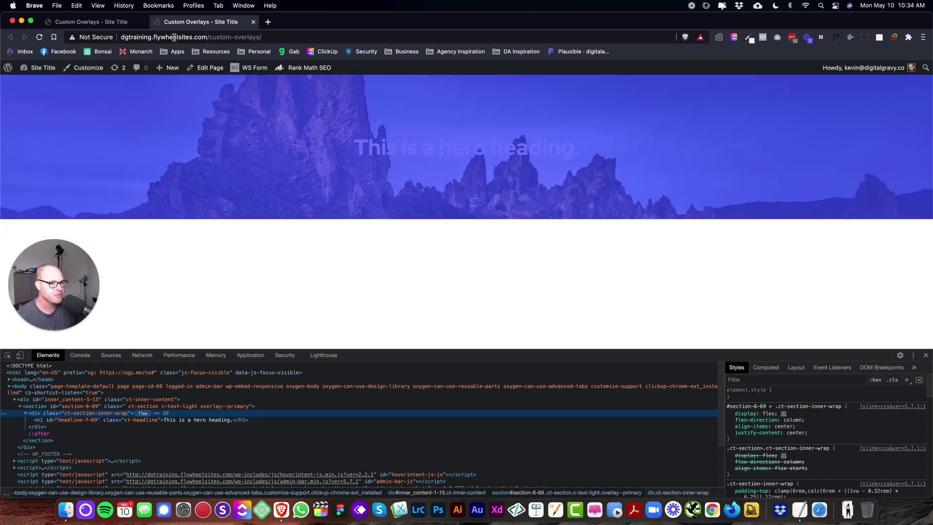
- Return to the builder and open the digitalgravy stylesheet from the enabled Uncategorized folder for editing
{"action": "left_click", "coordinate": [101, 26]}
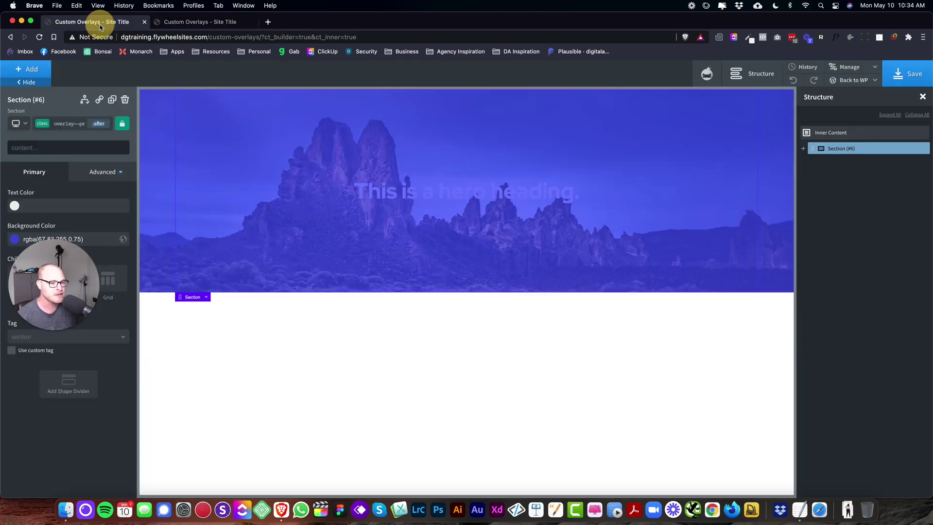
{"action": "mouse_move", "coordinate": [856, 71]}
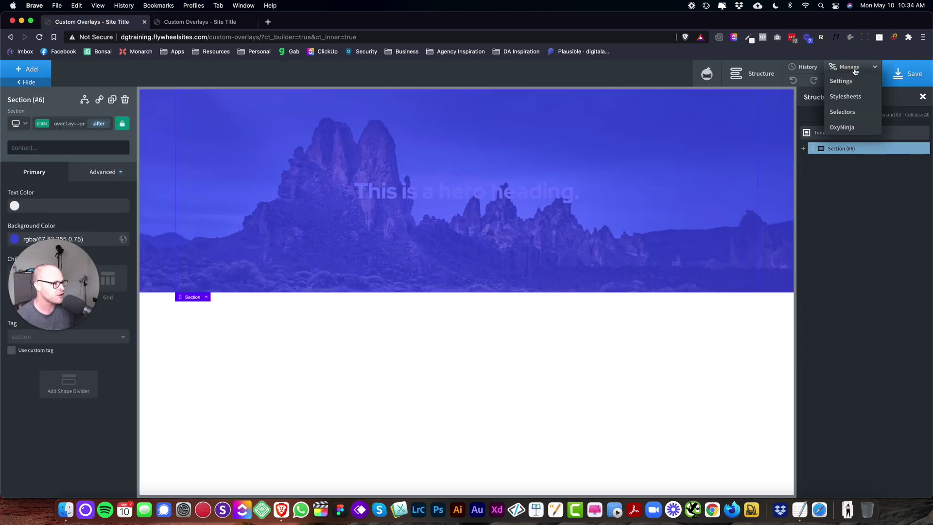
{"action": "left_click", "coordinate": [845, 96]}
{"action": "left_click", "coordinate": [824, 153]}
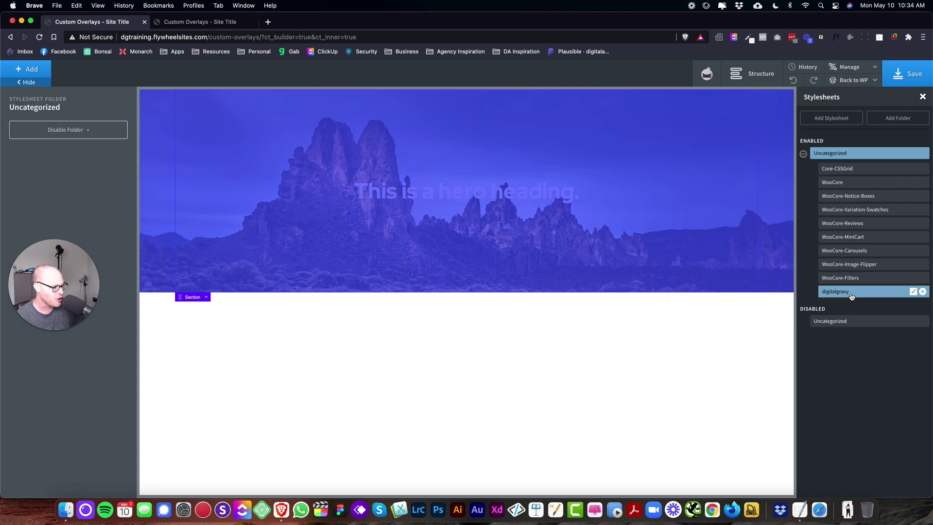
{"action": "left_click", "coordinate": [835, 292]}
{"action": "left_click_drag", "start_coordinate": [45, 256], "coordinate": [512, 412]}
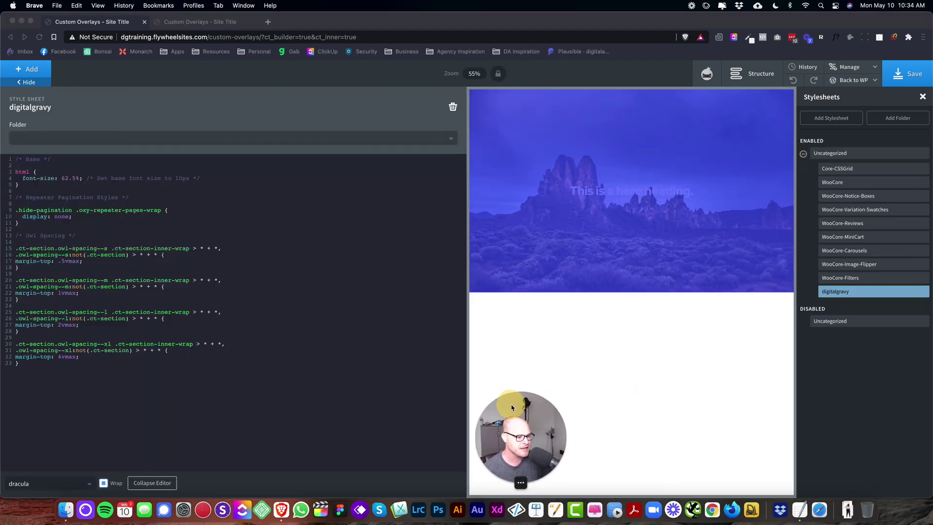
- Add the comment /* BACKGROUND OVERLAY CONTENT LAYER FIX */ at the end of the digitalgravy stylesheet
{"action": "left_click", "coordinate": [106, 426]}
{"action": "key", "text": "Return"}
{"action": "key", "text": "Return"}
{"action": "type", "text": "/"}
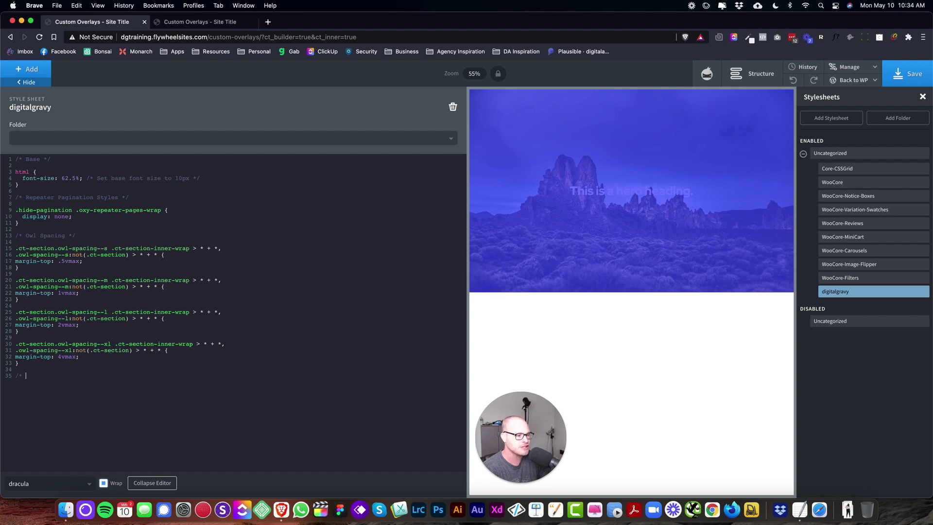
{"action": "type", "text": "* C"}
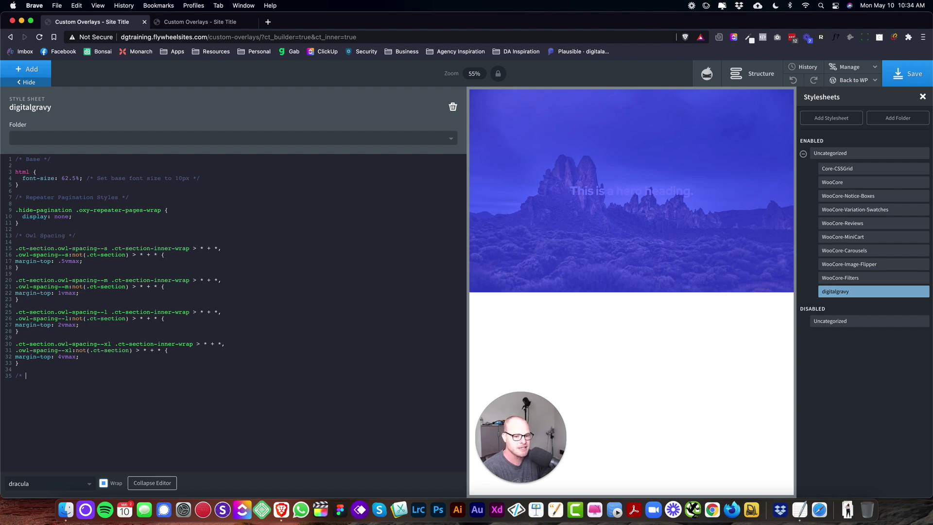
{"action": "type", "text": "BA"}
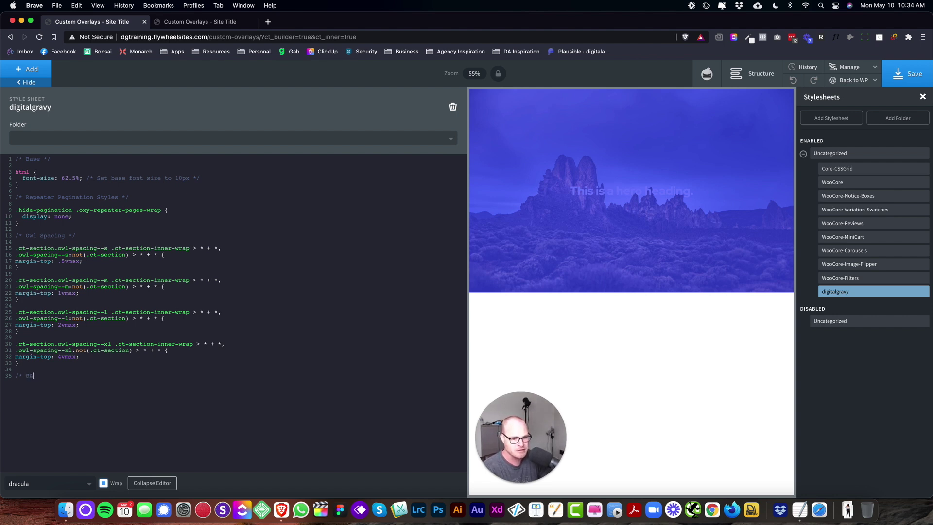
{"action": "type", "text": "CKGROUND OVERLAY CONTENT "}
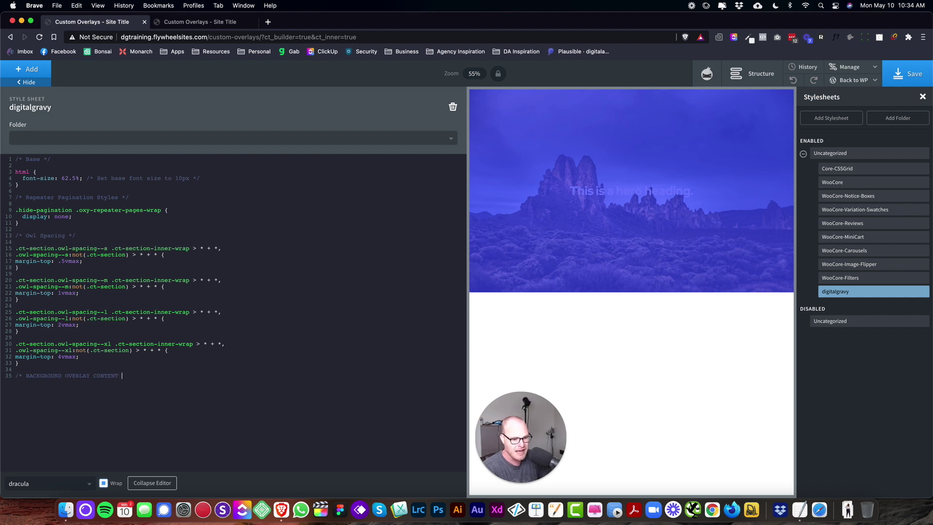
{"action": "type", "text": "LAYER FIX */"}
{"action": "key", "text": "Return"}
{"action": "key", "text": "Return"}
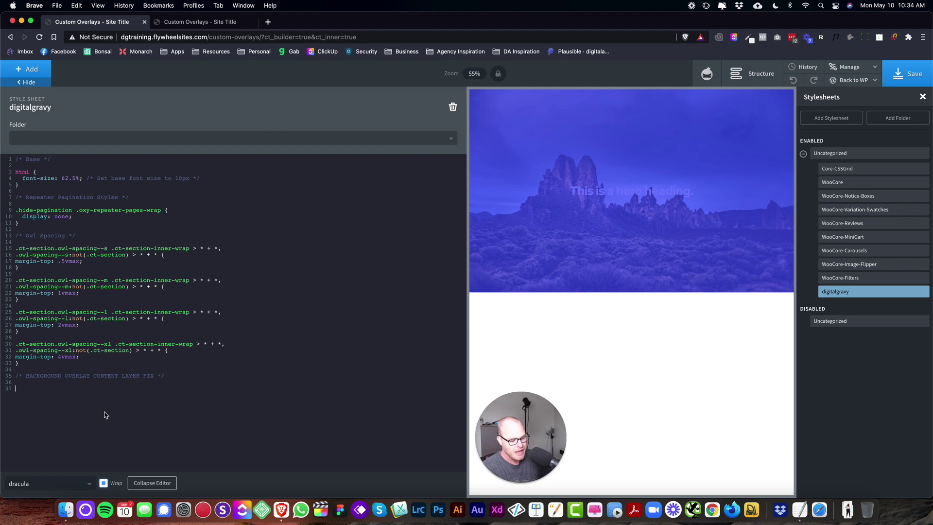
- Start a selector below the comment with .ct-section, copying the class name from the hero section's markup on the front-end page
{"action": "type", "text": "."}
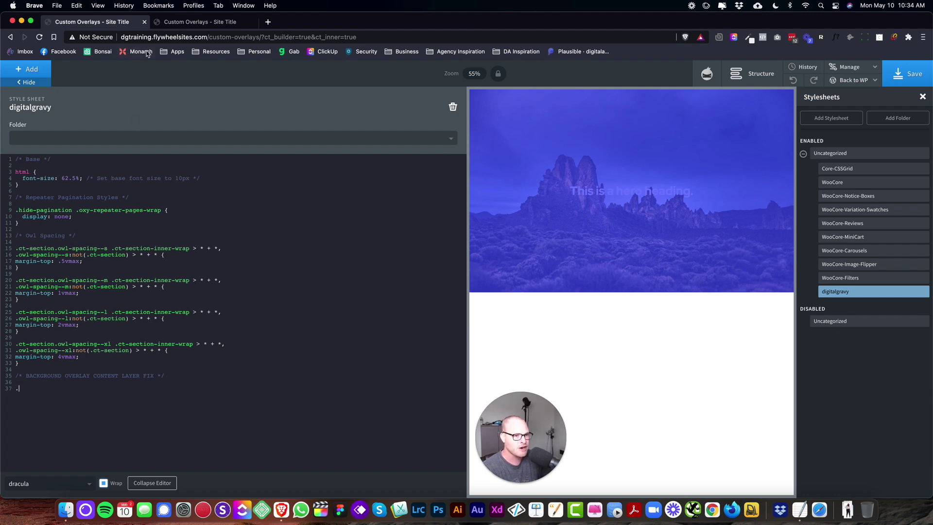
{"action": "left_click", "coordinate": [194, 21]}
{"action": "right_click", "coordinate": [226, 156]}
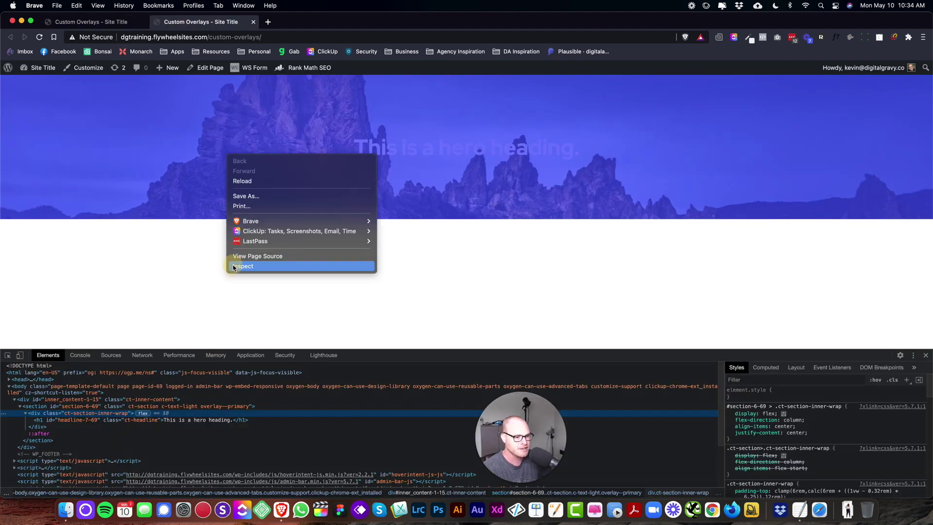
{"action": "left_click", "coordinate": [235, 266]}
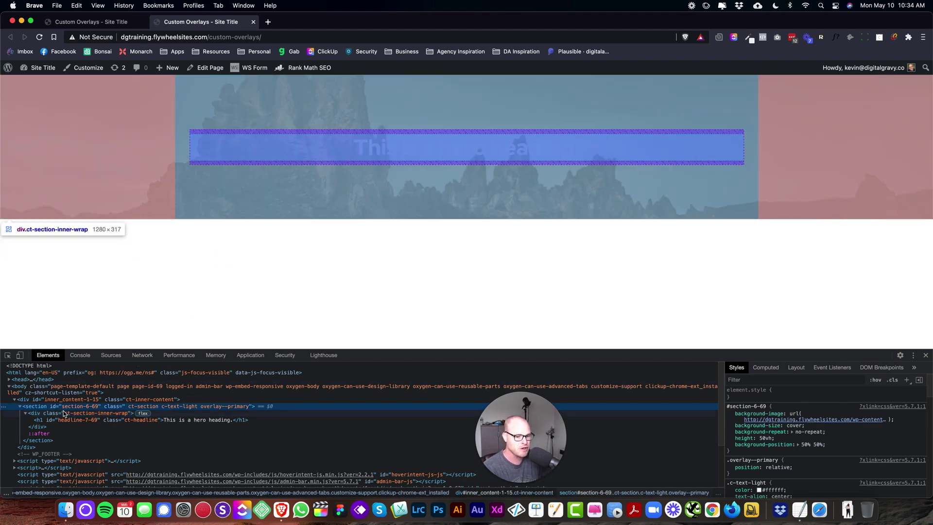
{"action": "left_click", "coordinate": [144, 409]}
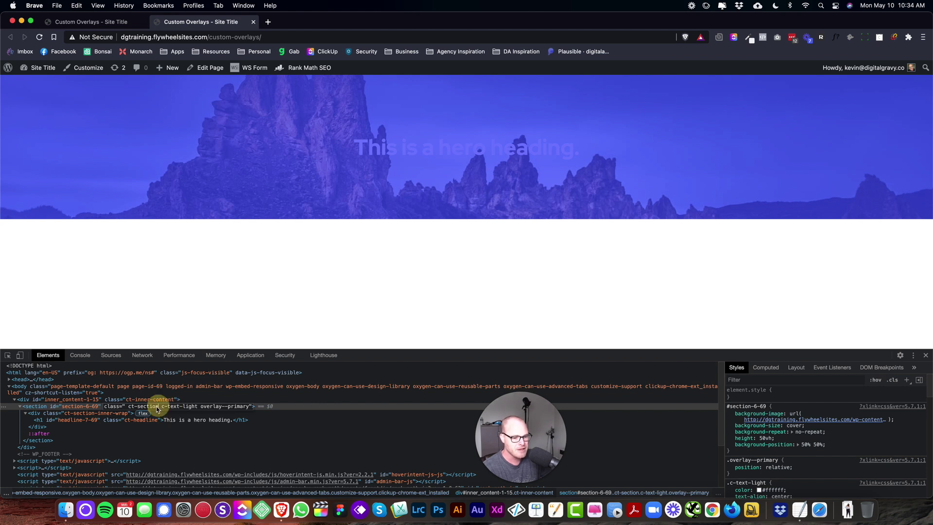
{"action": "left_click_drag", "start_coordinate": [159, 407], "coordinate": [128, 407]}
{"action": "key", "text": "super+c"}
{"action": "left_click", "coordinate": [98, 23]}
{"action": "key", "text": "super+v"}
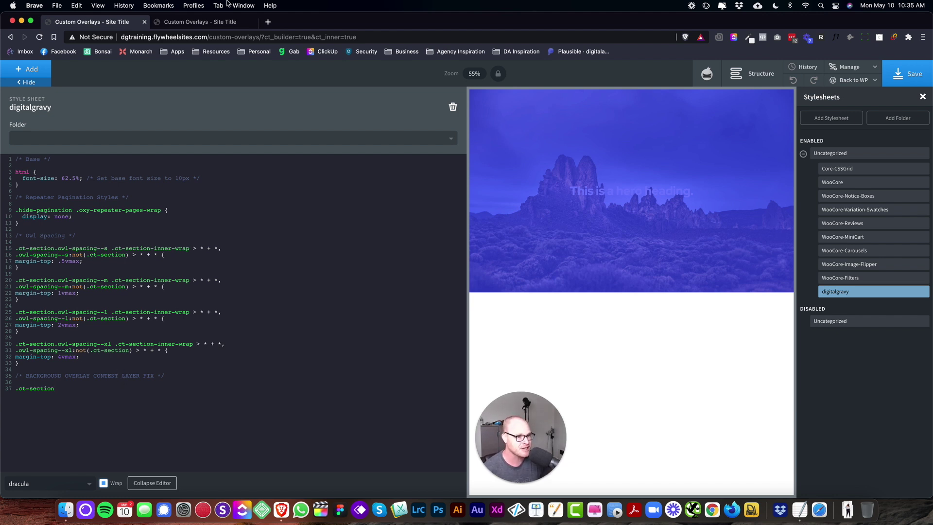
- Extend the selector to .ct-section.overlay--primary, copying the overlay class name from the front-end page's markup
{"action": "left_click", "coordinate": [224, 22]}
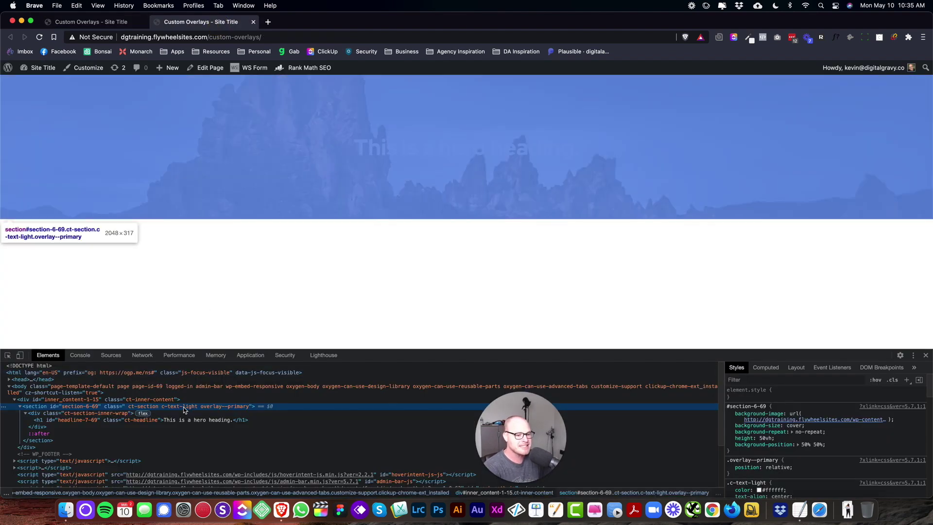
{"action": "double_click", "coordinate": [184, 408]}
{"action": "left_click_drag", "start_coordinate": [202, 409], "coordinate": [240, 410]}
{"action": "key", "text": "super+c"}
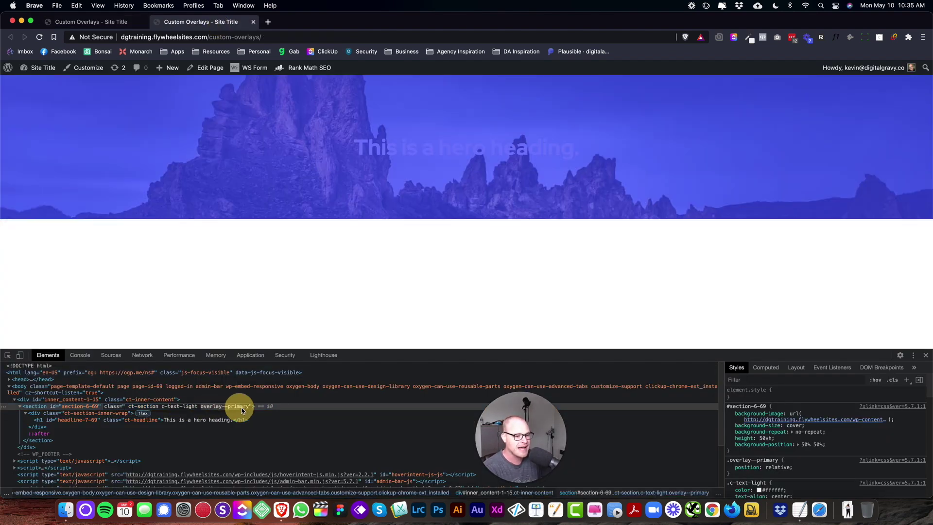
{"action": "left_click", "coordinate": [102, 22]}
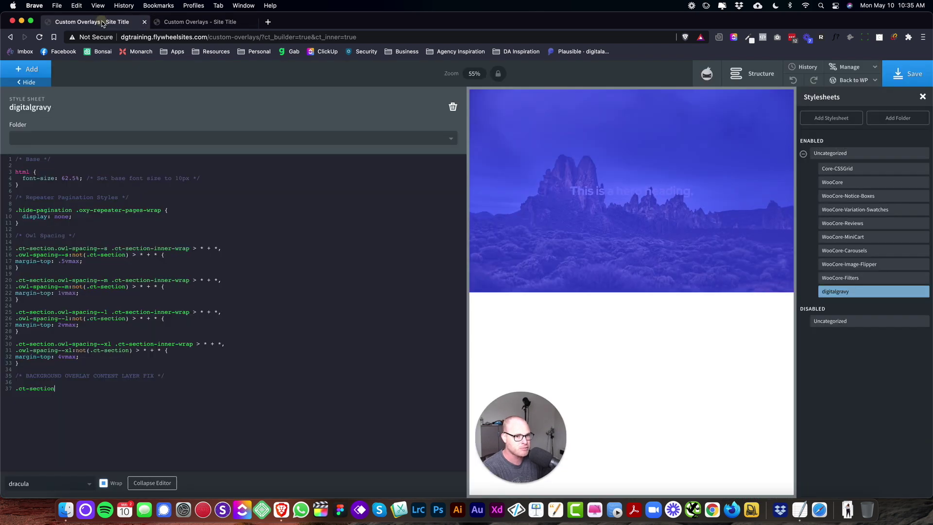
{"action": "left_click", "coordinate": [73, 389]}
{"action": "type", "text": "."}
{"action": "key", "text": "super+v"}
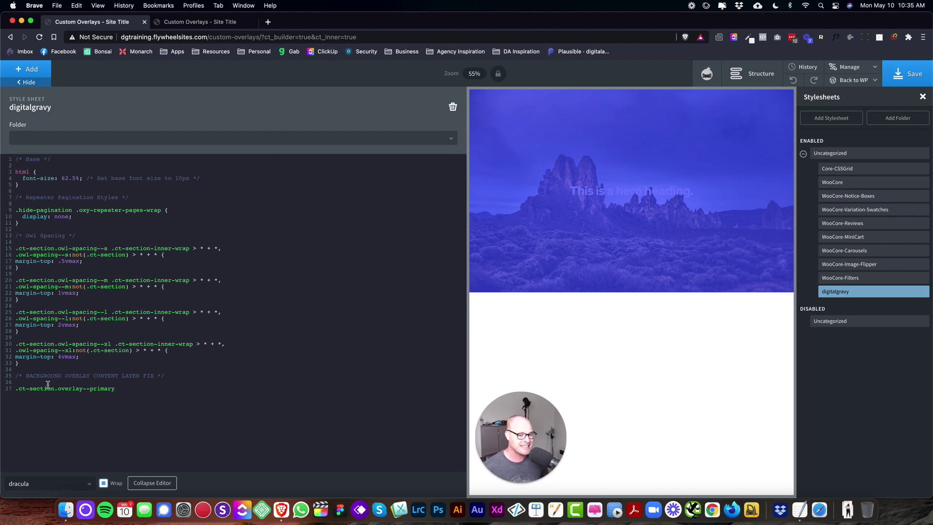
- Extend the selector to .ct-section.overlay--primary .ct-section-inner-wrap, checking the inner wrapper's class name in the front-end page's markup
{"action": "left_click", "coordinate": [128, 393]}
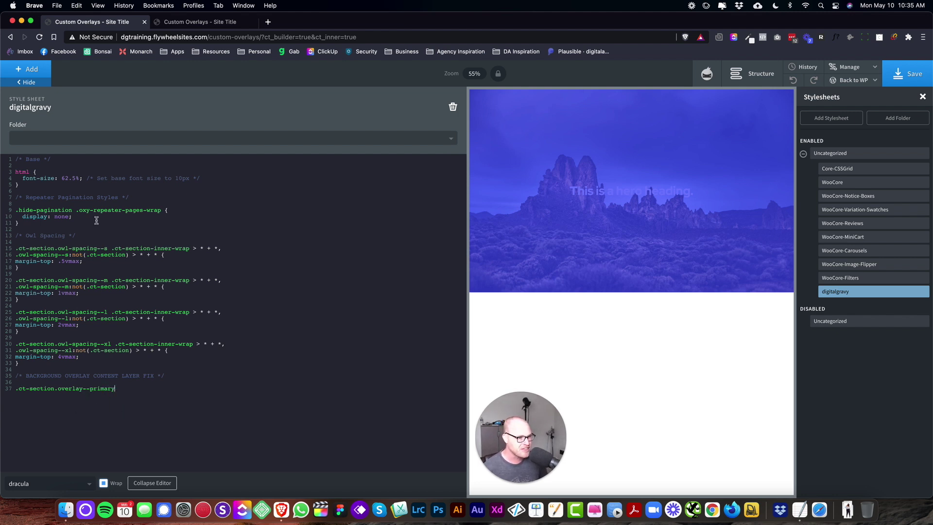
{"action": "left_click", "coordinate": [184, 22]}
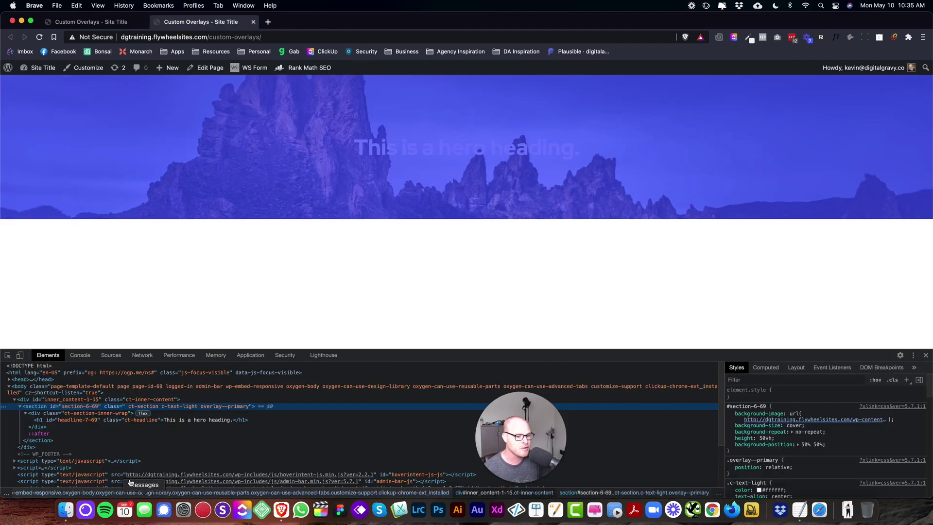
{"action": "left_click", "coordinate": [110, 414]}
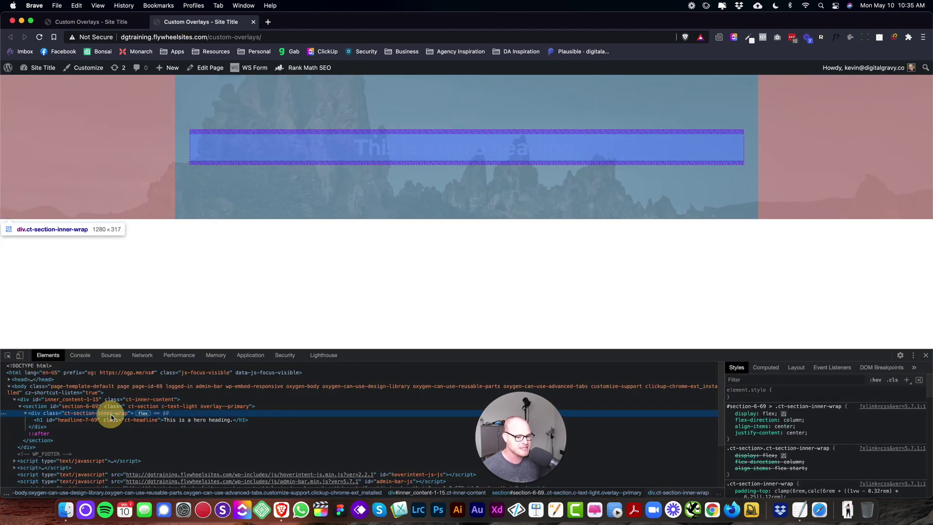
{"action": "left_click", "coordinate": [116, 23]}
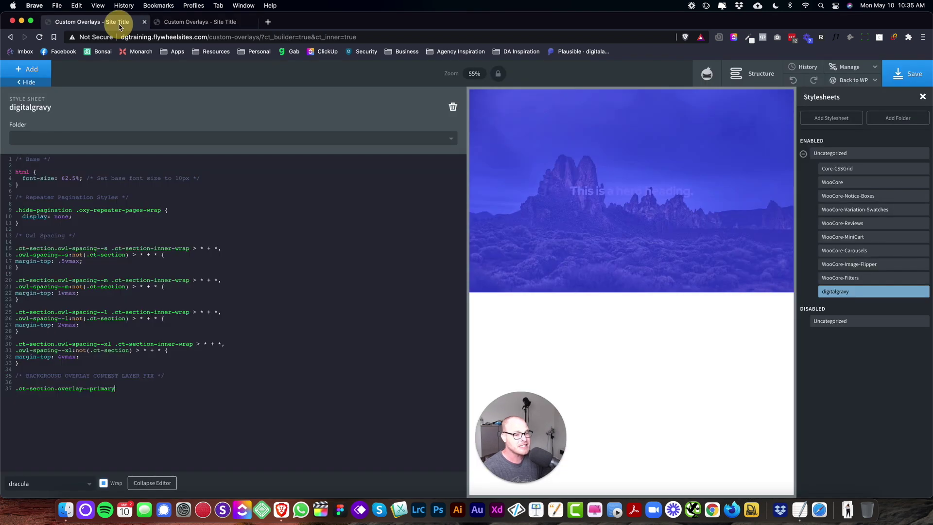
{"action": "type", "text": ".ct-section-inner-wrap"}
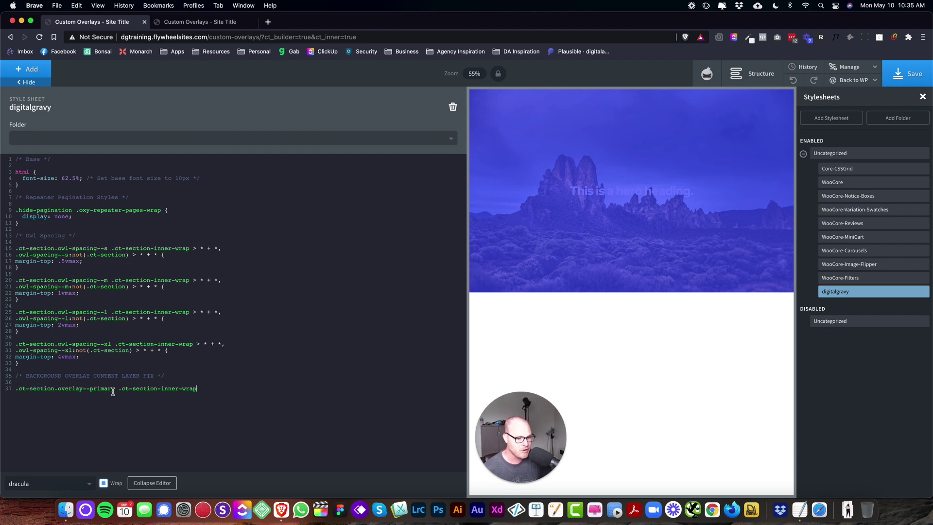
{"action": "left_click_drag", "start_coordinate": [118, 390], "coordinate": [201, 390]}
{"action": "left_click", "coordinate": [229, 392]}
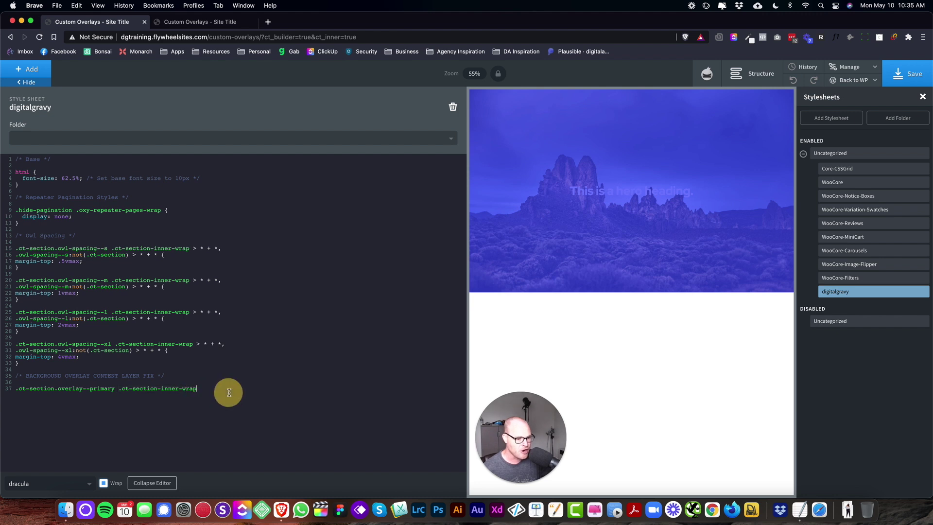
- Give the inner-wrap rule the declarations position: relative and z-index: 1
{"action": "type", "text": "{"}
{"action": "key", "text": "Return"}
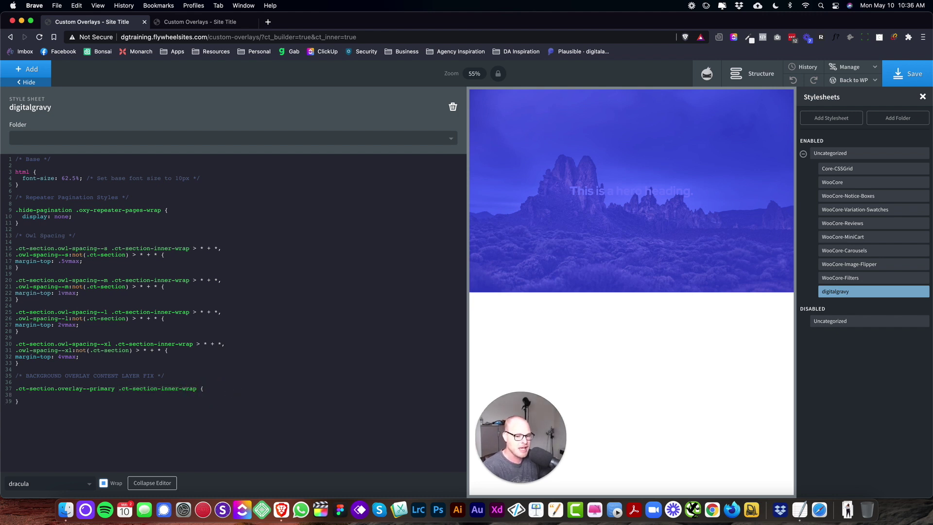
{"action": "type", "text": "position: relative;     z-ind"}
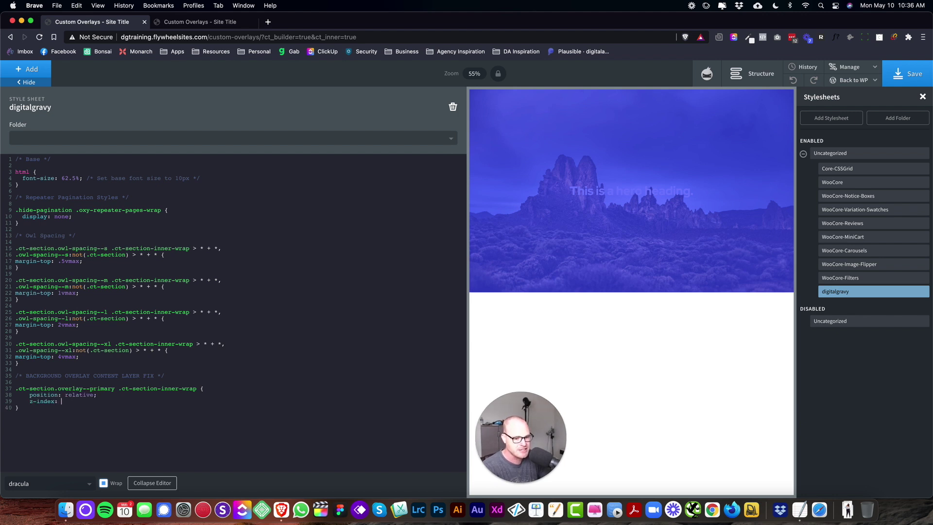
{"action": "type", "text": "ex: 1;"}
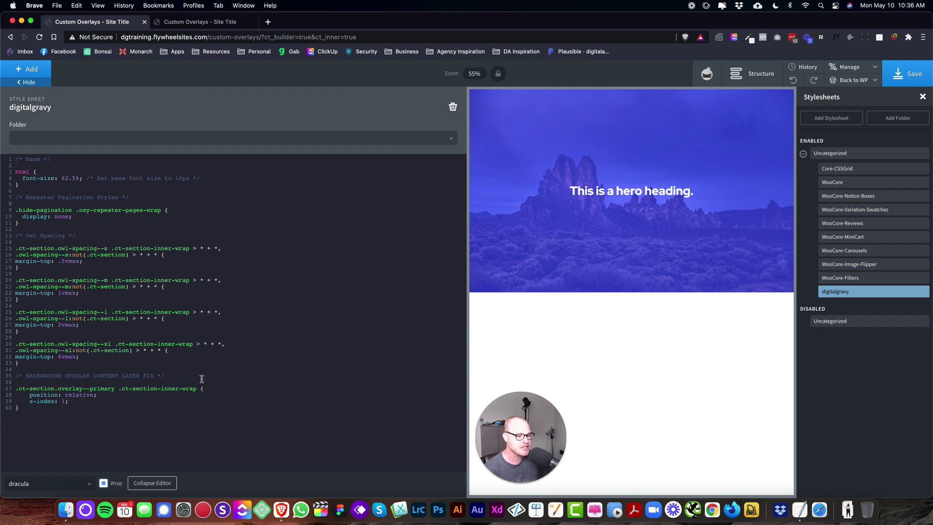
{"action": "left_click_drag", "start_coordinate": [198, 388], "coordinate": [124, 388]}
{"action": "left_click", "coordinate": [152, 402]}
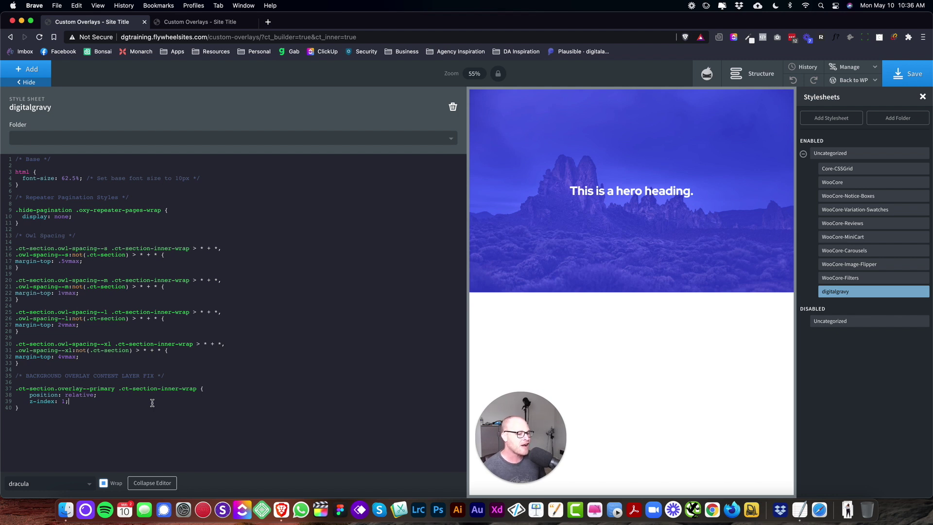
- Duplicate the hero section and add the class overlay--gradient to the copy
{"action": "left_click", "coordinate": [526, 224]}
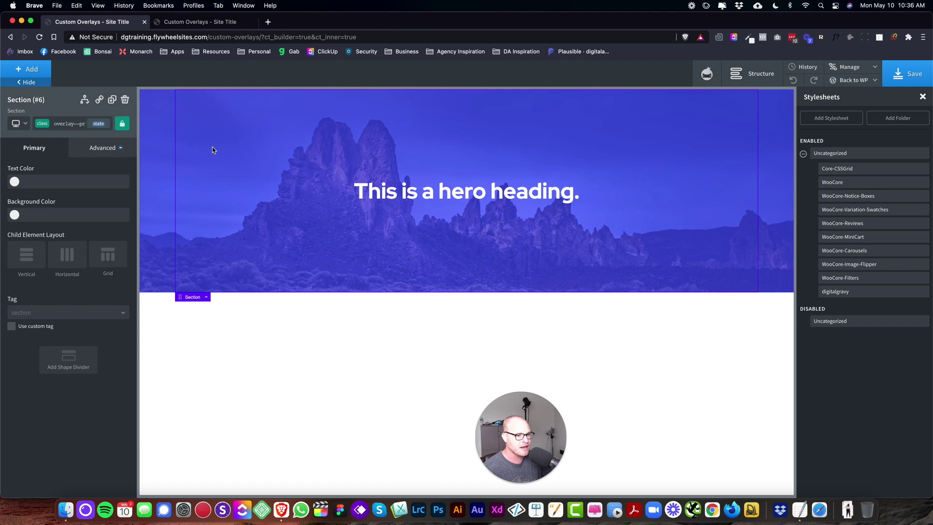
{"action": "left_click", "coordinate": [112, 100]}
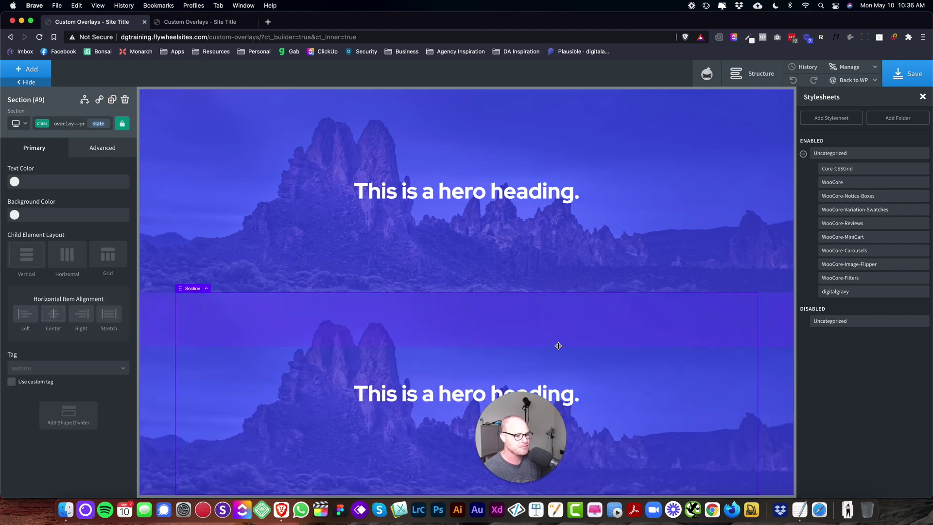
{"action": "left_click", "coordinate": [73, 124]}
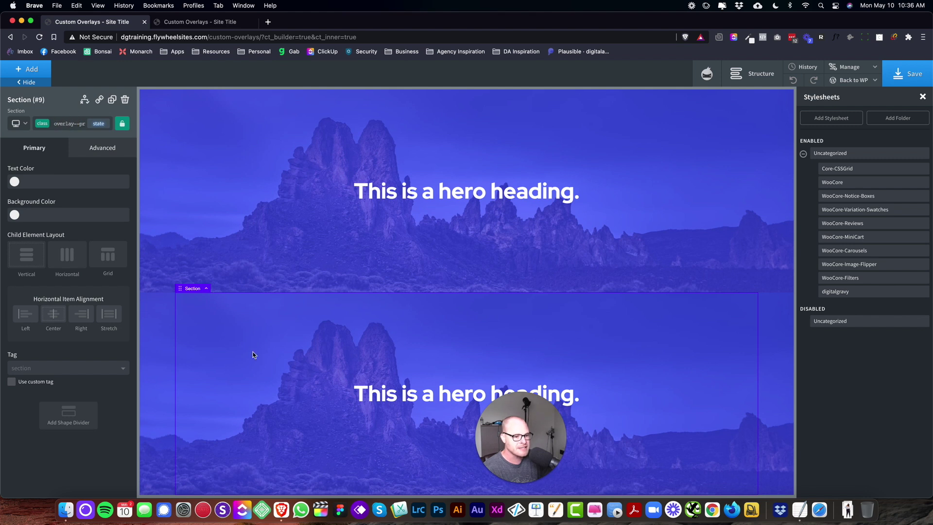
{"action": "left_click", "coordinate": [73, 126]}
{"action": "type", "text": "overla"}
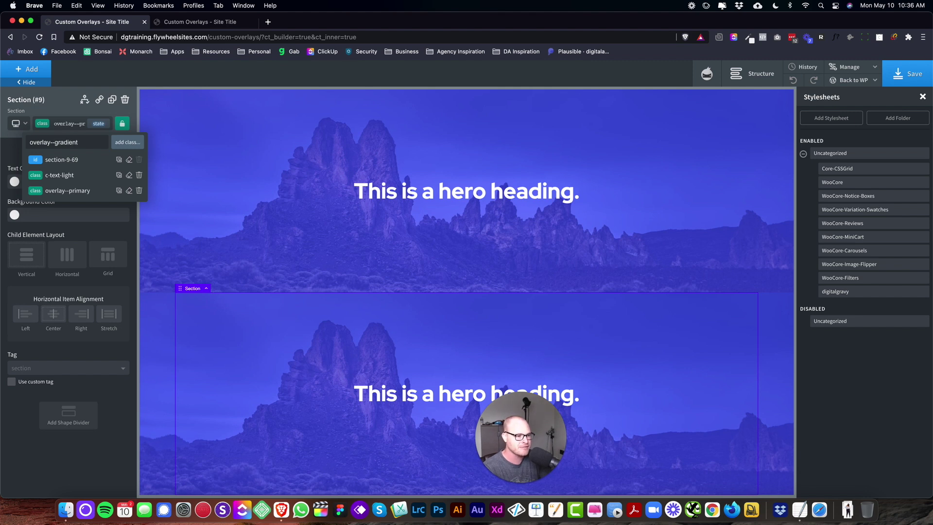
{"action": "type", "text": "y--gradient"}
{"action": "key", "text": "Return"}
- Copy the overlay--primary styles to overlay--gradient and remove overlay--primary from the duplicated section
{"action": "left_click", "coordinate": [69, 124]}
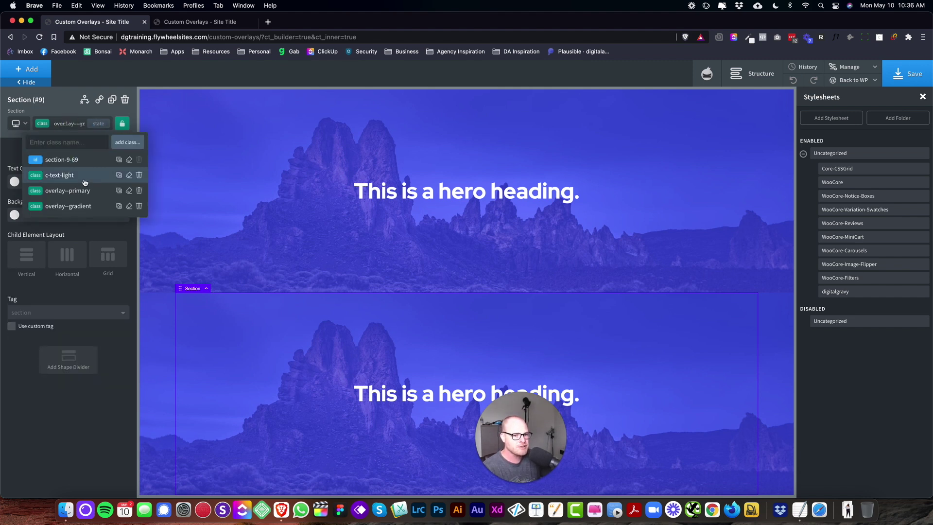
{"action": "left_click", "coordinate": [119, 191]}
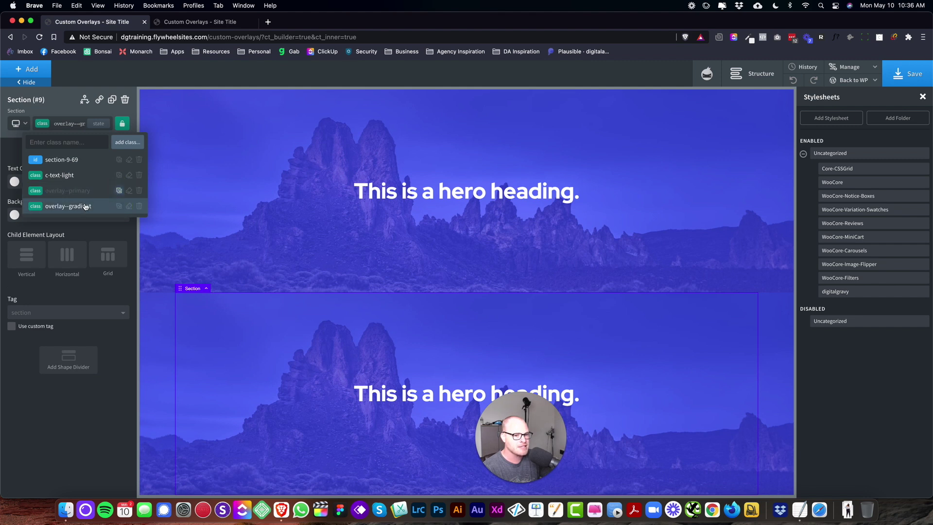
{"action": "left_click", "coordinate": [118, 191]}
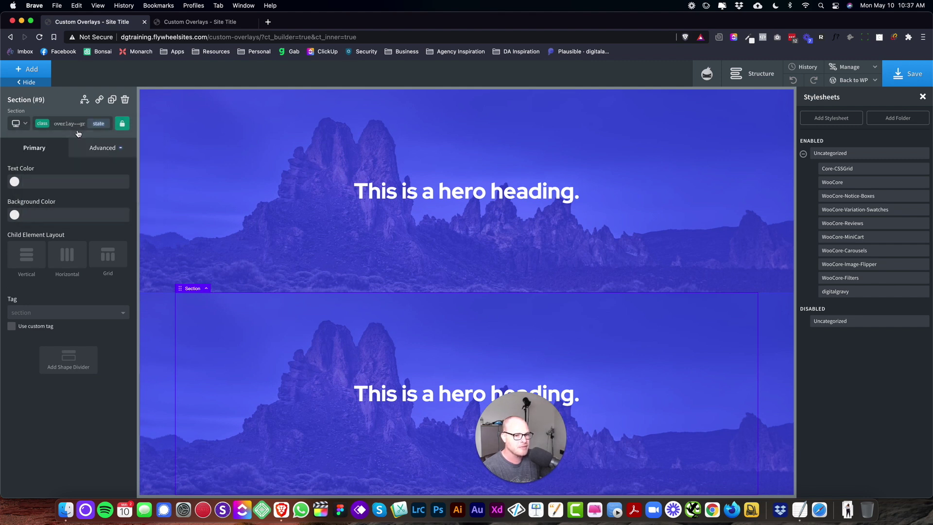
{"action": "left_click", "coordinate": [71, 123]}
{"action": "left_click", "coordinate": [129, 191]}
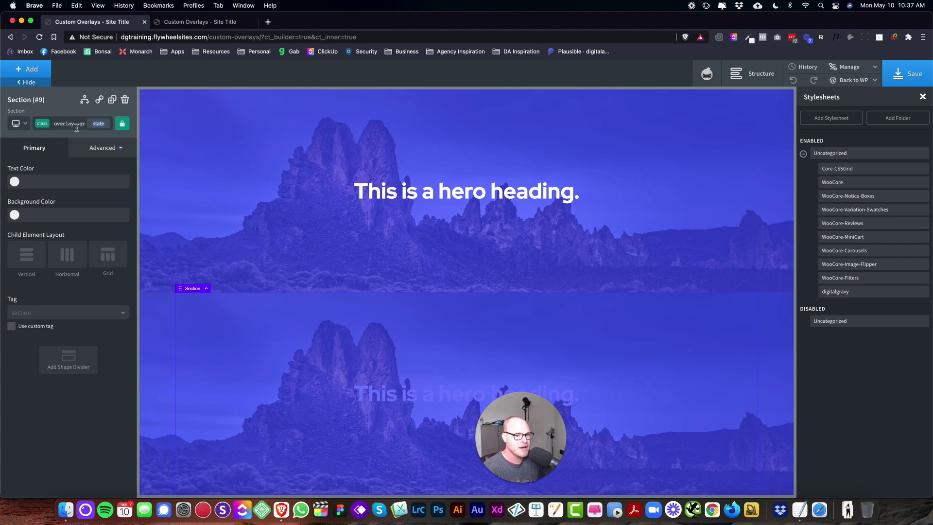
- Clear the background color from the :after state of the overlay--gradient class
{"action": "left_click", "coordinate": [89, 148]}
{"action": "left_click", "coordinate": [99, 124]}
{"action": "left_click", "coordinate": [73, 174]}
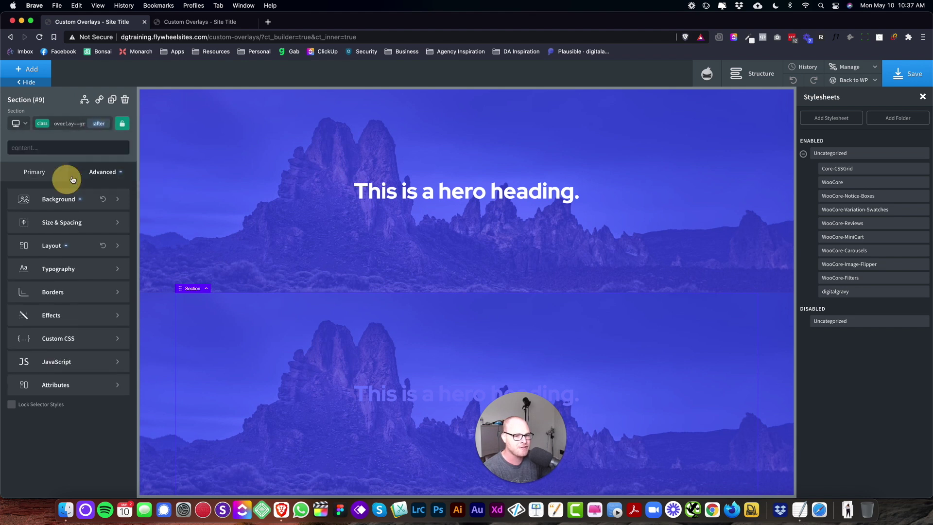
{"action": "left_click", "coordinate": [69, 196]}
{"action": "double_click", "coordinate": [82, 225]}
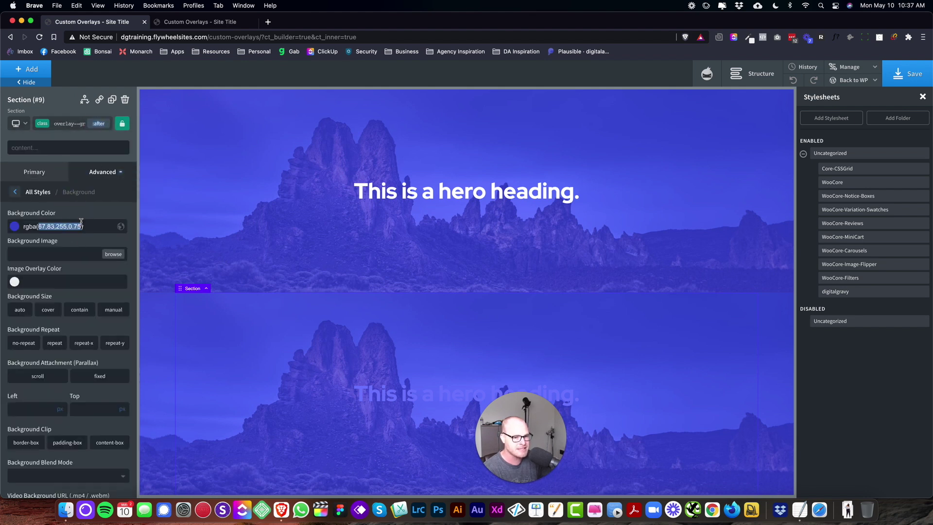
{"action": "key", "text": "BackSpace"}
{"action": "key", "text": "BackSpace"}
{"action": "key", "text": "BackSpace"}
{"action": "key", "text": "BackSpace"}
{"action": "key", "text": "BackSpace"}
{"action": "key", "text": "BackSpace"}
{"action": "key", "text": "BackSpace"}
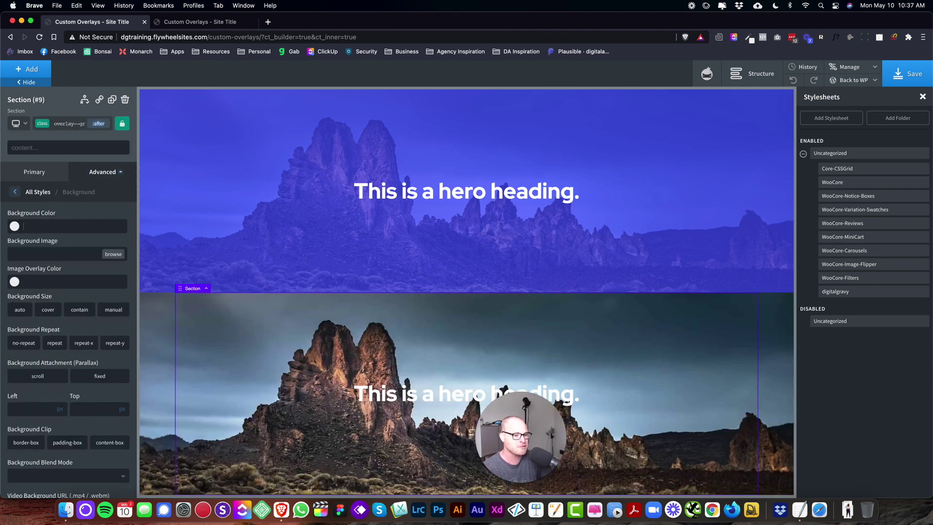
- Add a two-color background gradient to the overlay--gradient :after state and make its first color red, #ff5959
{"action": "left_click", "coordinate": [15, 193]}
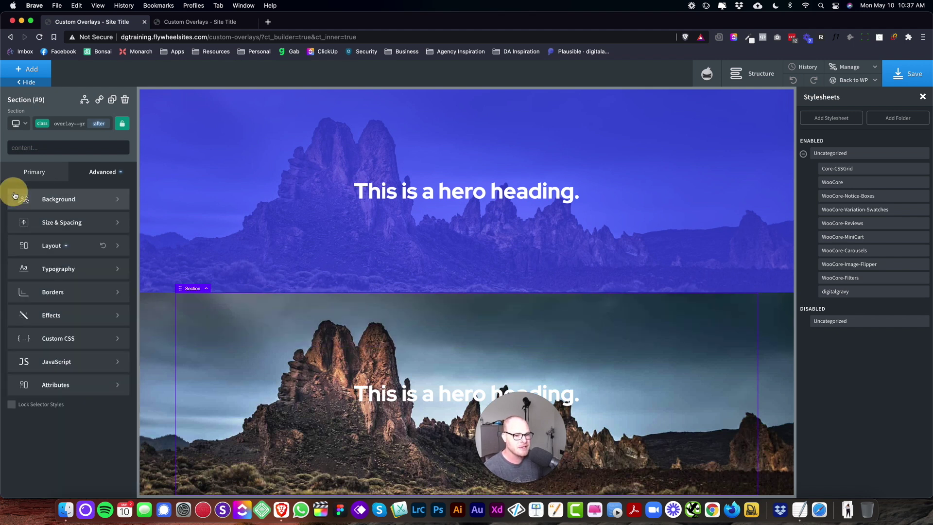
{"action": "left_click", "coordinate": [82, 198]}
{"action": "scroll", "coordinate": [94, 319], "scroll_direction": "down", "scroll_amount": 5}
{"action": "left_click", "coordinate": [61, 481]}
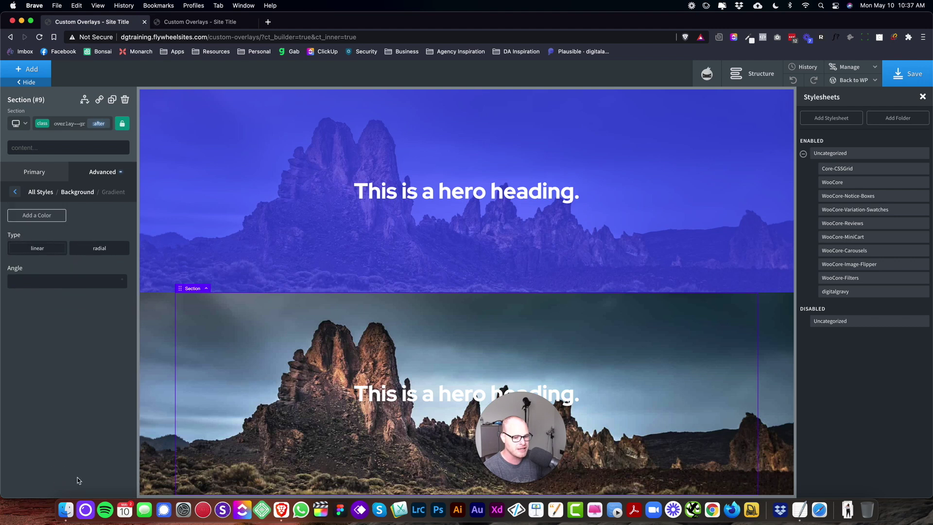
{"action": "left_click", "coordinate": [37, 215]}
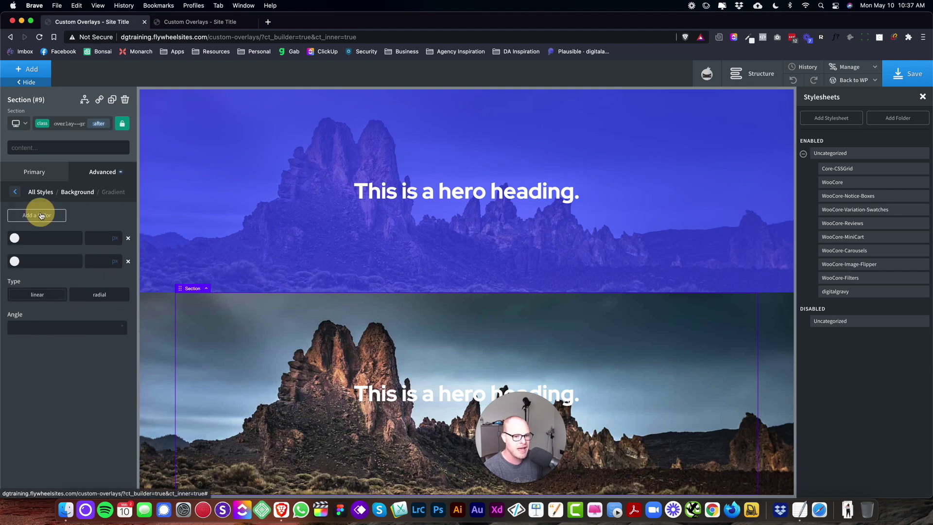
{"action": "left_click", "coordinate": [14, 238]}
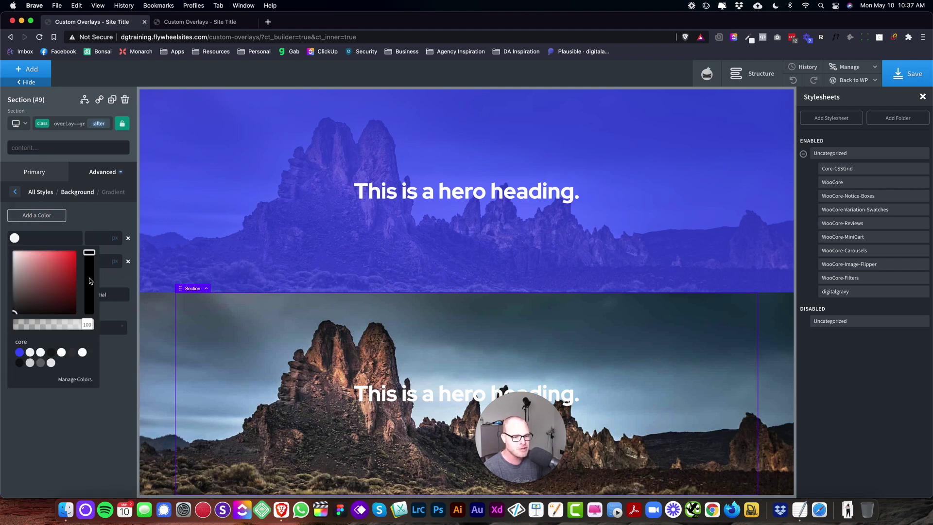
{"action": "left_click_drag", "start_coordinate": [68, 263], "coordinate": [54, 251]}
- Set the gradient's second color to yellow, #eae248, and its angle to 90 degrees
{"action": "left_click", "coordinate": [15, 261]}
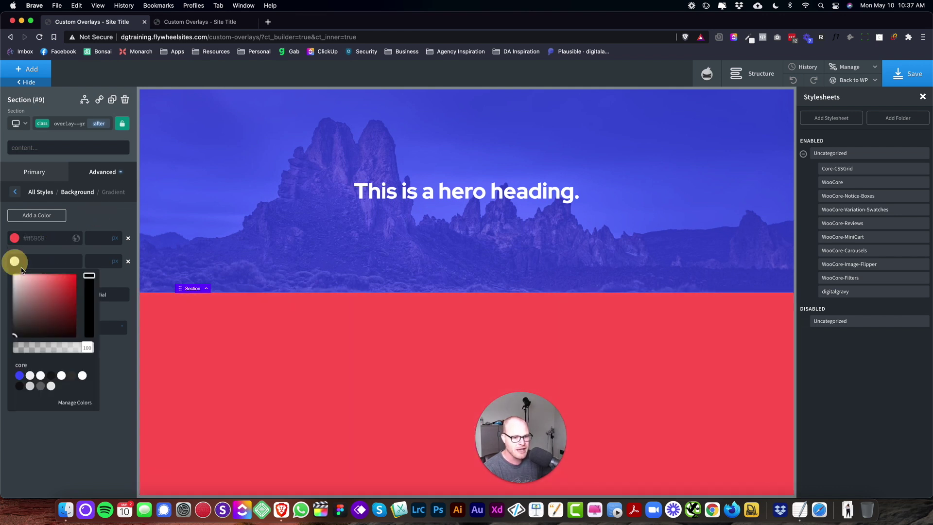
{"action": "left_click", "coordinate": [50, 292]}
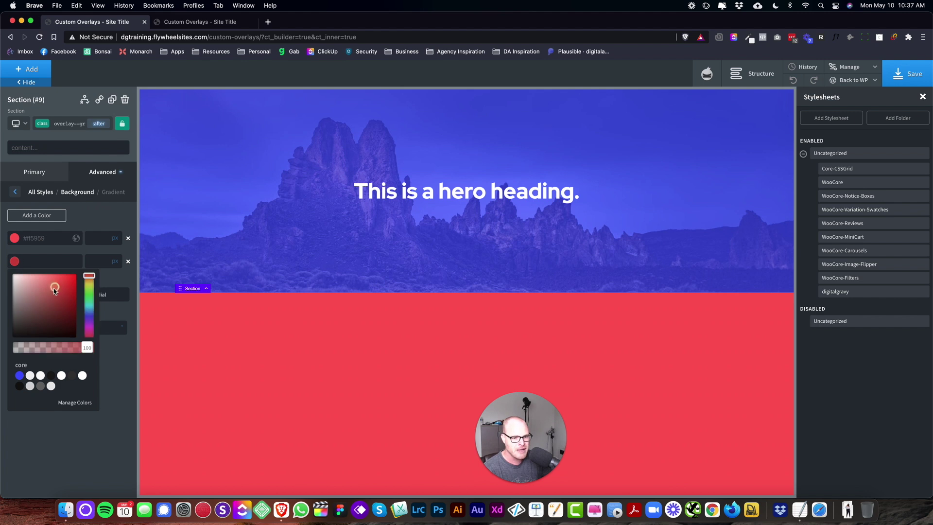
{"action": "left_click_drag", "start_coordinate": [89, 278], "coordinate": [89, 285]}
{"action": "left_click", "coordinate": [57, 279]}
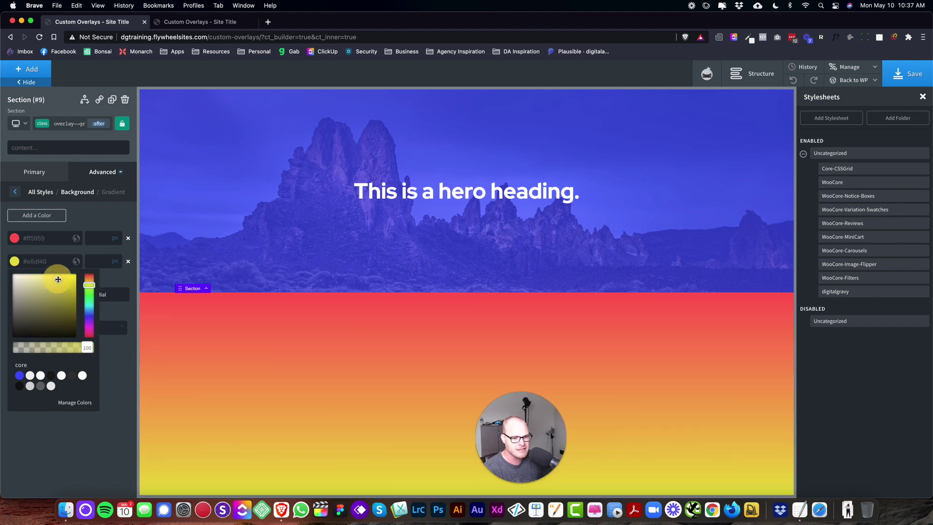
{"action": "left_click", "coordinate": [97, 221]}
{"action": "left_click", "coordinate": [82, 321]}
{"action": "type", "text": "90"}
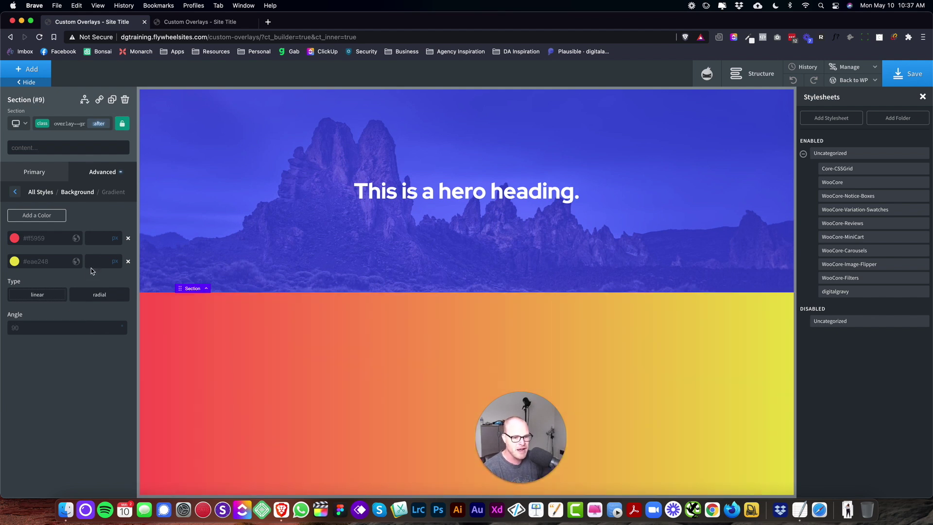
- Reduce the opacity of both the red and the yellow gradient colors to about 75%
{"action": "left_click", "coordinate": [15, 240]}
{"action": "left_click_drag", "start_coordinate": [91, 325], "coordinate": [73, 329]}
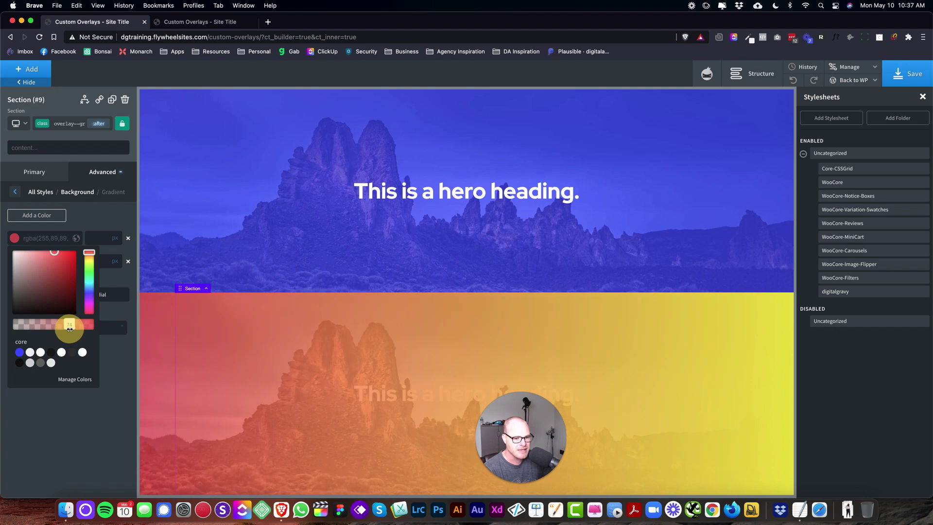
{"action": "left_click", "coordinate": [83, 426]}
{"action": "left_click", "coordinate": [14, 261]}
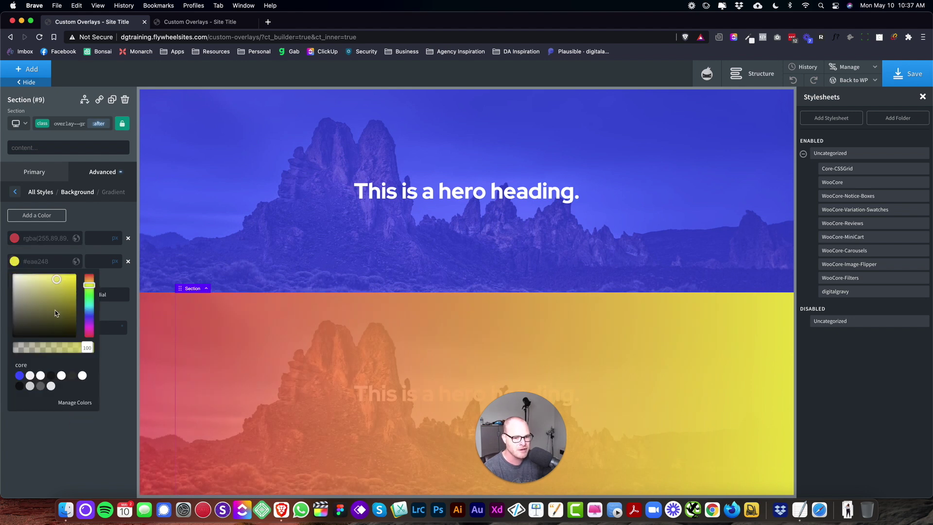
{"action": "left_click_drag", "start_coordinate": [89, 348], "coordinate": [66, 349]}
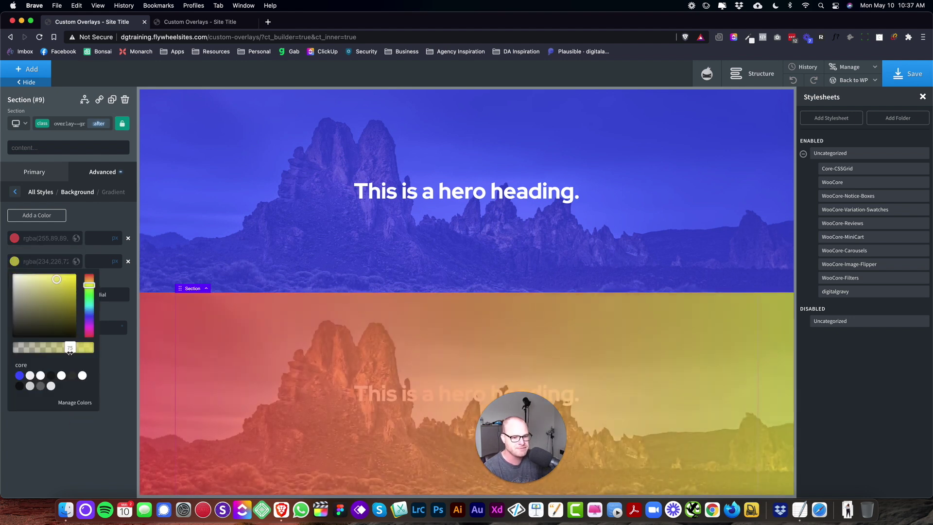
{"action": "left_click", "coordinate": [73, 463]}
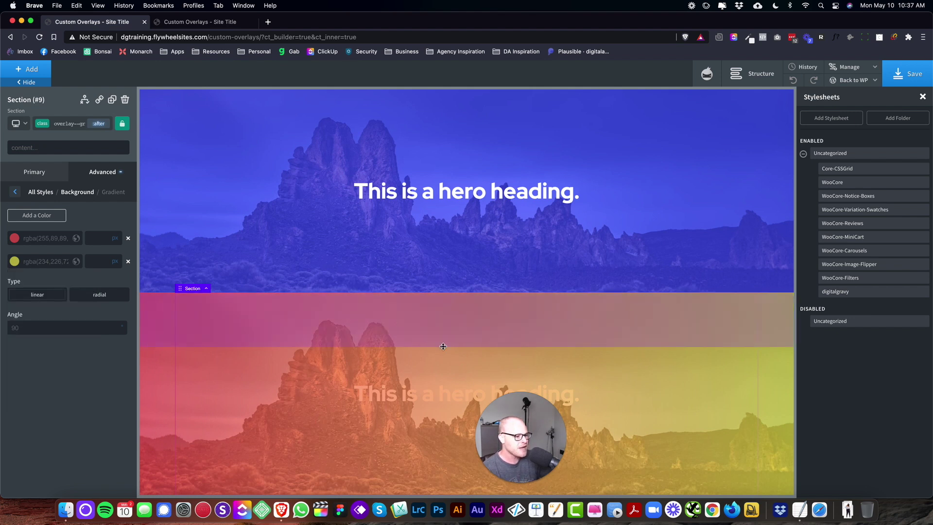
{"action": "left_click_drag", "start_coordinate": [507, 427], "coordinate": [203, 427]}
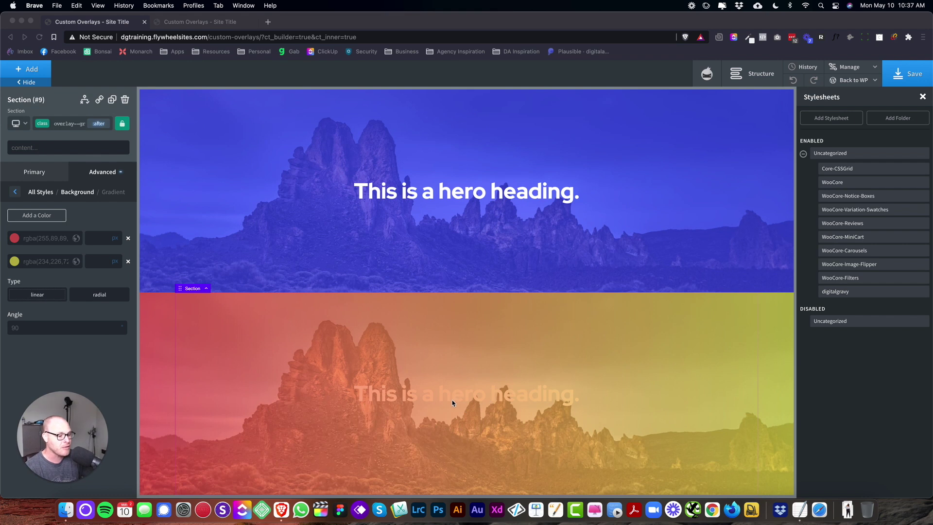
{"action": "left_click", "coordinate": [81, 124]}
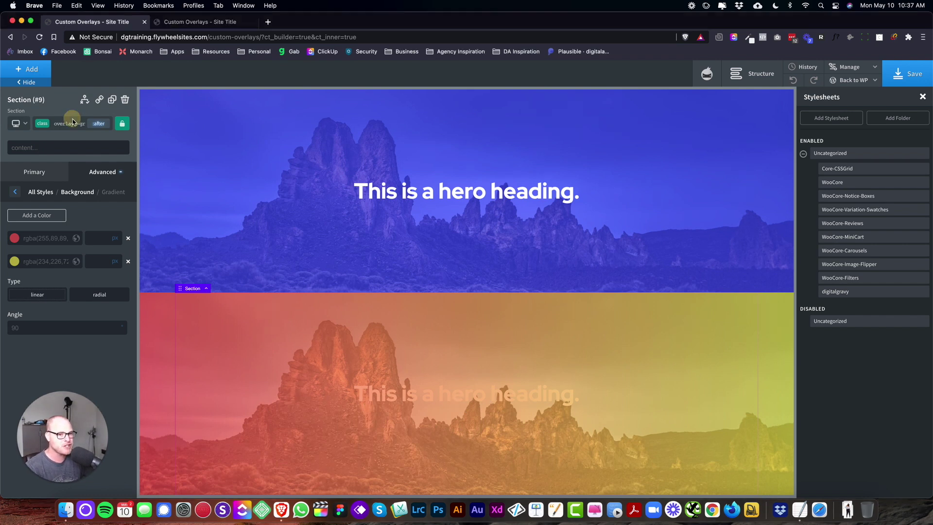
- Open the digitalgravy stylesheet in the expanded code editor
{"action": "left_click", "coordinate": [73, 121]}
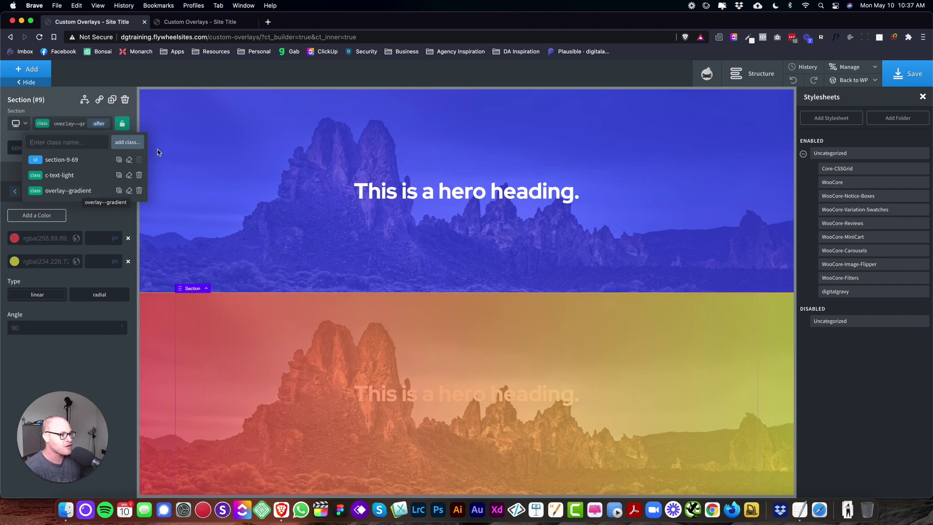
{"action": "left_click", "coordinate": [858, 68]}
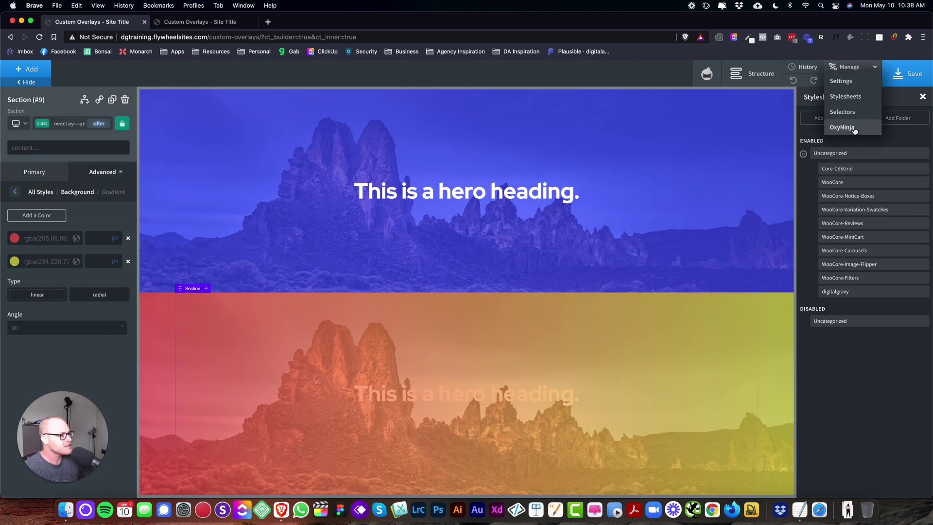
{"action": "left_click", "coordinate": [857, 97]}
{"action": "left_click", "coordinate": [858, 68]}
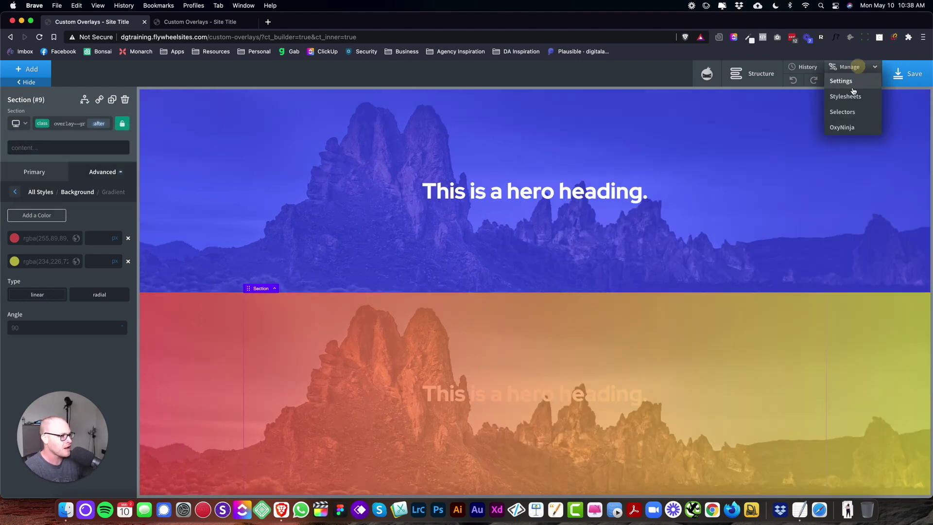
{"action": "left_click", "coordinate": [856, 95]}
{"action": "left_click", "coordinate": [853, 291]}
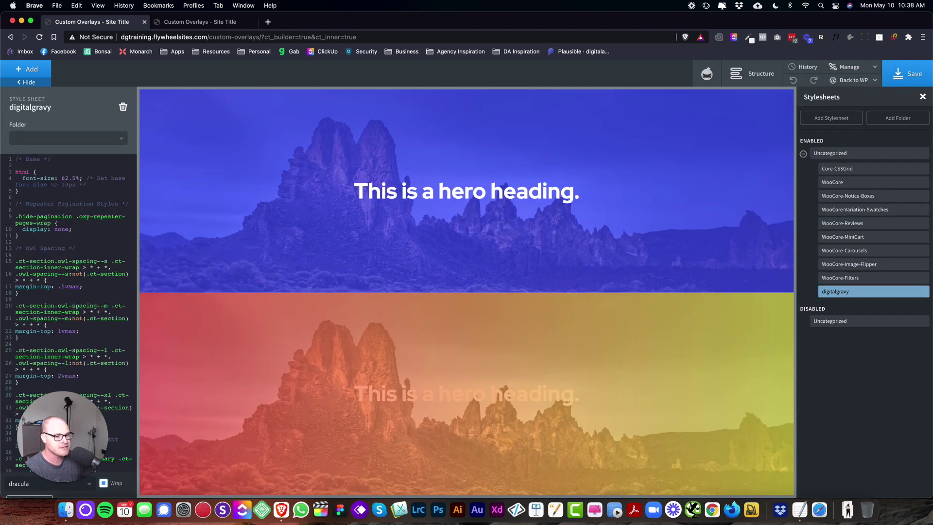
{"action": "left_click_drag", "start_coordinate": [55, 416], "coordinate": [512, 413]}
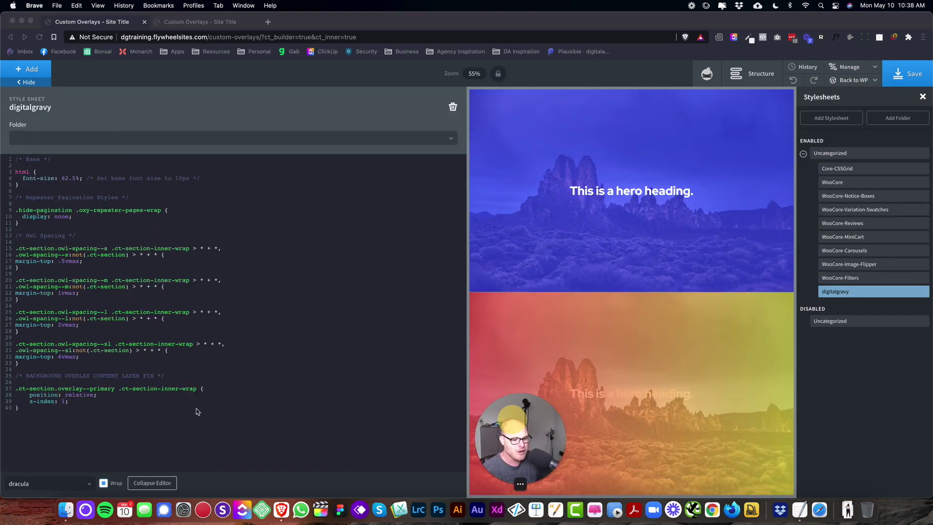
- Remove .overlay--primary from the .ct-section selector in the background overlay content layer fix rule
{"action": "left_click", "coordinate": [87, 395]}
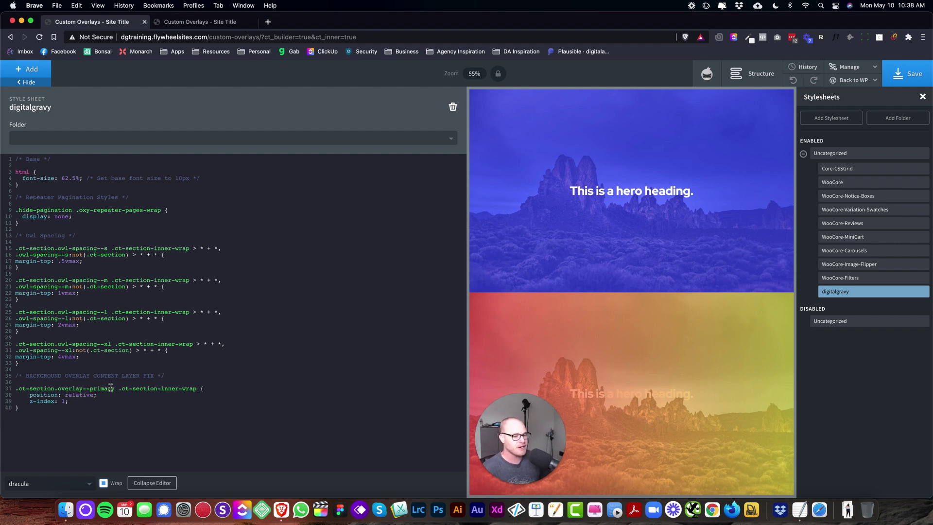
{"action": "left_click_drag", "start_coordinate": [113, 388], "coordinate": [57, 388]}
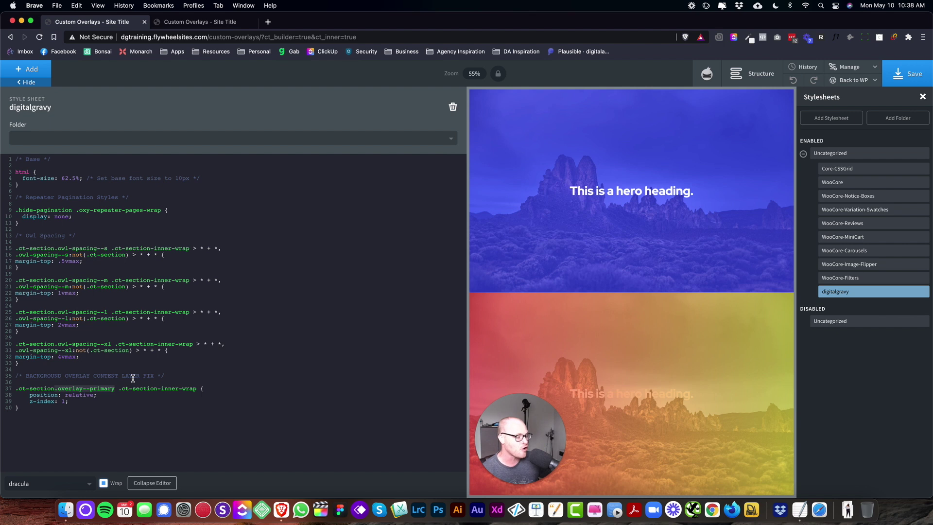
{"action": "left_click_drag", "start_coordinate": [68, 404], "coordinate": [9, 377]}
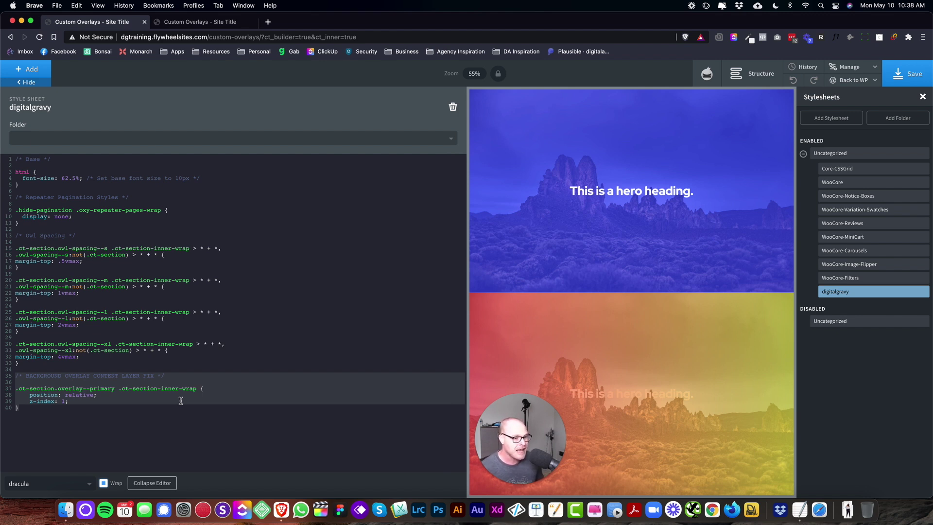
{"action": "left_click", "coordinate": [90, 390]}
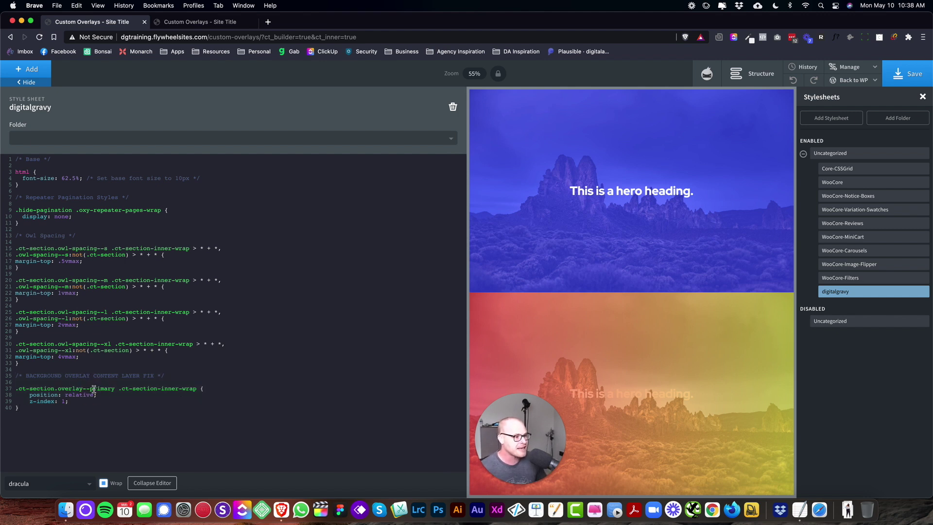
{"action": "left_click_drag", "start_coordinate": [115, 388], "coordinate": [54, 389]}
{"action": "key", "text": "BackSpace"}
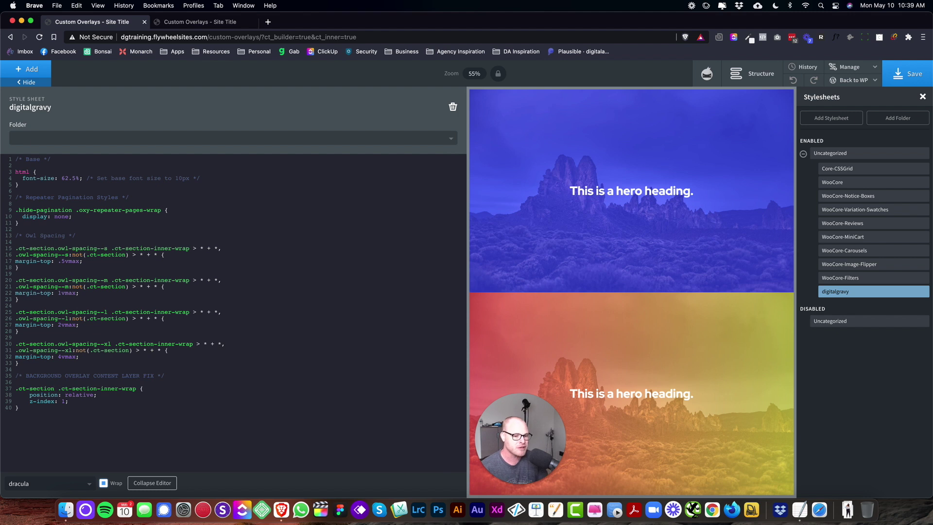
{"action": "type", "text": "asdfasd"}
{"action": "key", "text": "BackSpace"}
{"action": "key", "text": "BackSpace"}
{"action": "key", "text": "BackSpace"}
{"action": "key", "text": "BackSpace"}
{"action": "key", "text": "BackSpace"}
{"action": "key", "text": "BackSpace"}
{"action": "key", "text": "BackSpace"}
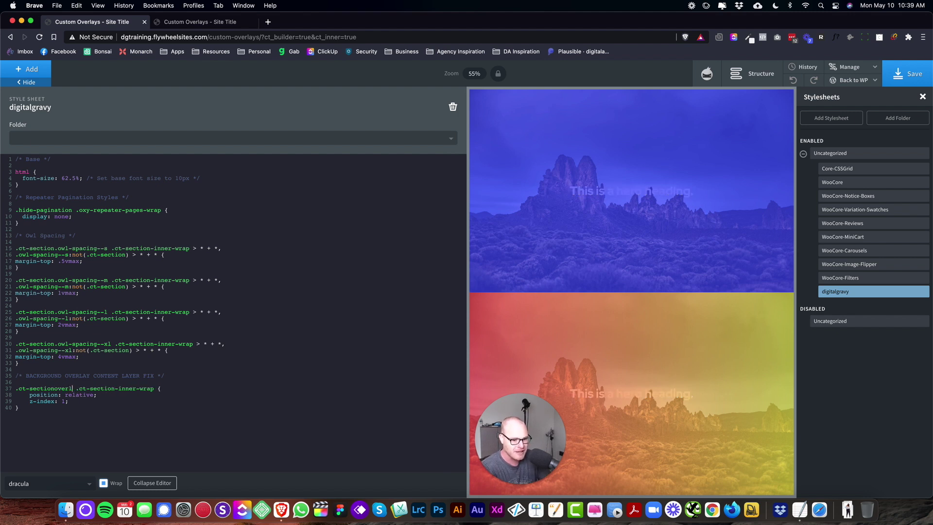
- Below the content layer fix rule, list the example classes .overlay--primary, .overlay--gradient and .overlay--pattern on separate lines
{"action": "key", "text": "Down"}
{"action": "key", "text": "Down"}
{"action": "key", "text": "Down"}
{"action": "key", "text": "Return"}
{"action": "key", "text": "Return"}
{"action": "type", "text": ".overlay--"}
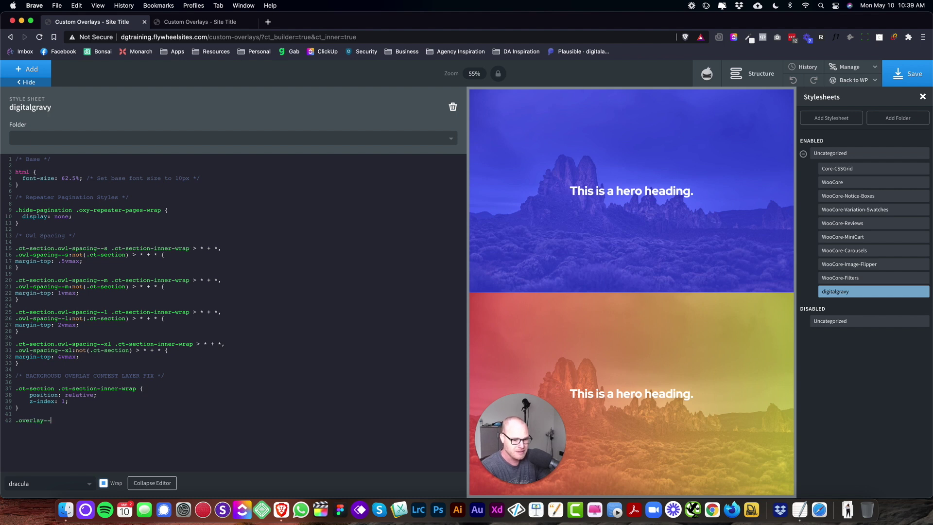
{"action": "type", "text": "primary"}
{"action": "key", "text": "Return"}
{"action": "type", "text": ".ove"}
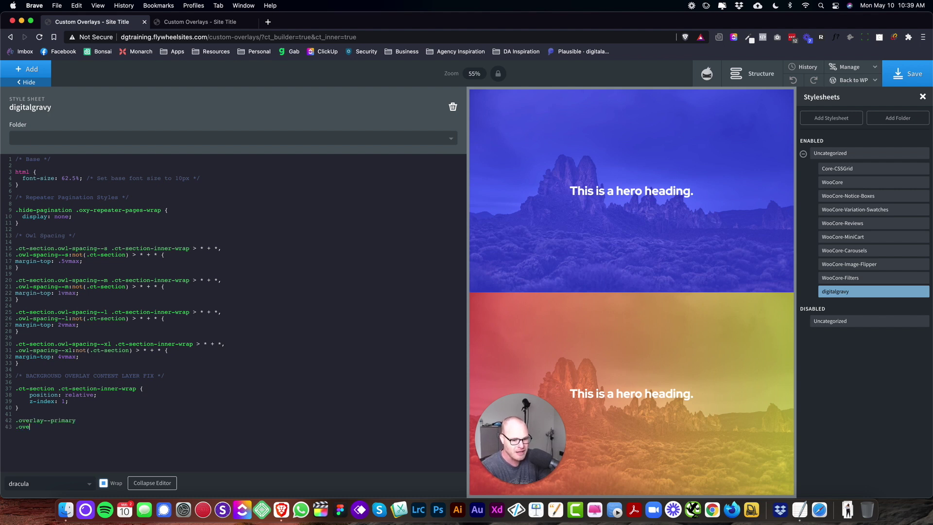
{"action": "type", "text": "rlay--gradient"}
{"action": "key", "text": "Return"}
{"action": "type", "text": ".overlay--pattern"}
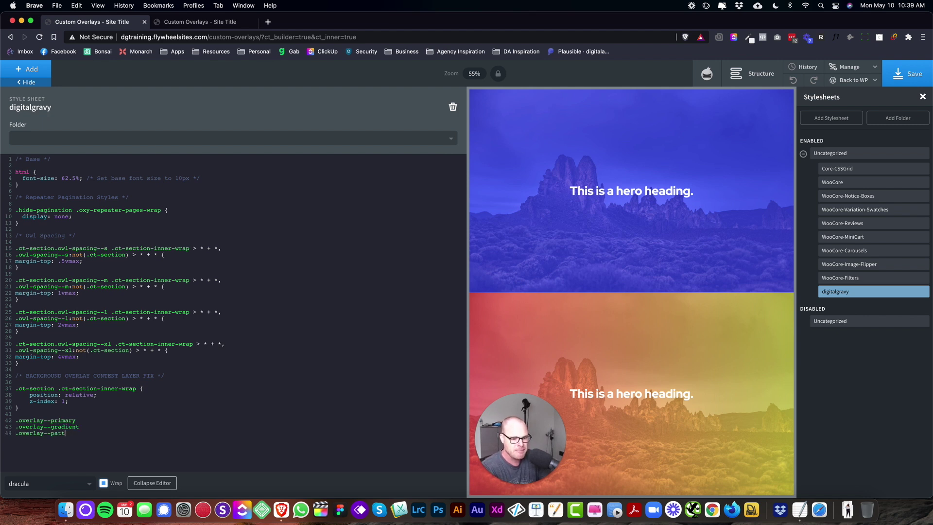
- Delete the three example overlay class lines below the content layer fix rule
{"action": "left_click_drag", "start_coordinate": [127, 432], "coordinate": [33, 420]}
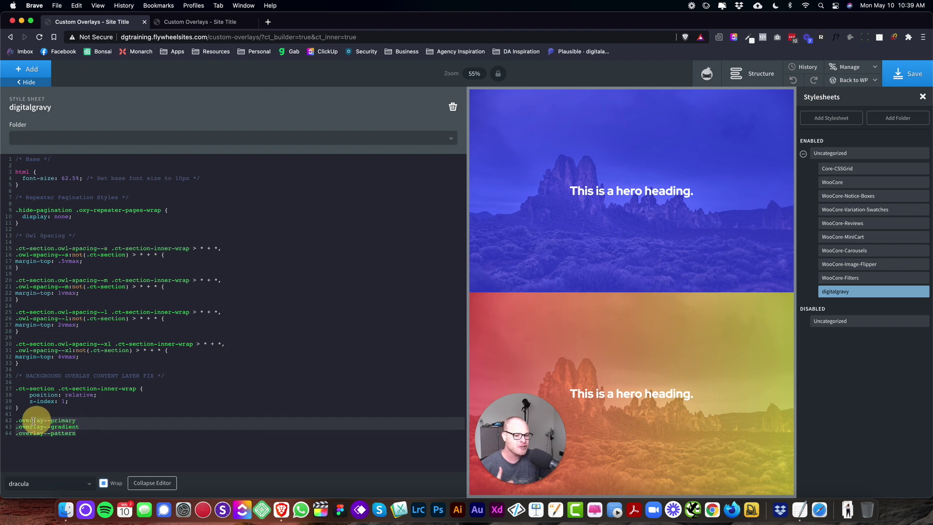
{"action": "left_click", "coordinate": [57, 427]}
{"action": "left_click", "coordinate": [16, 427]}
{"action": "left_click", "coordinate": [16, 433]}
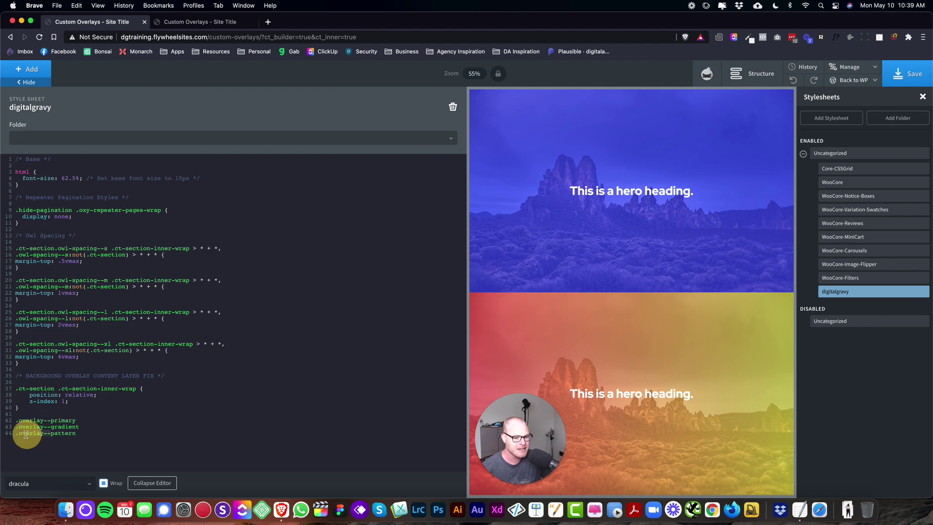
{"action": "left_click", "coordinate": [17, 420], "text": "shift"}
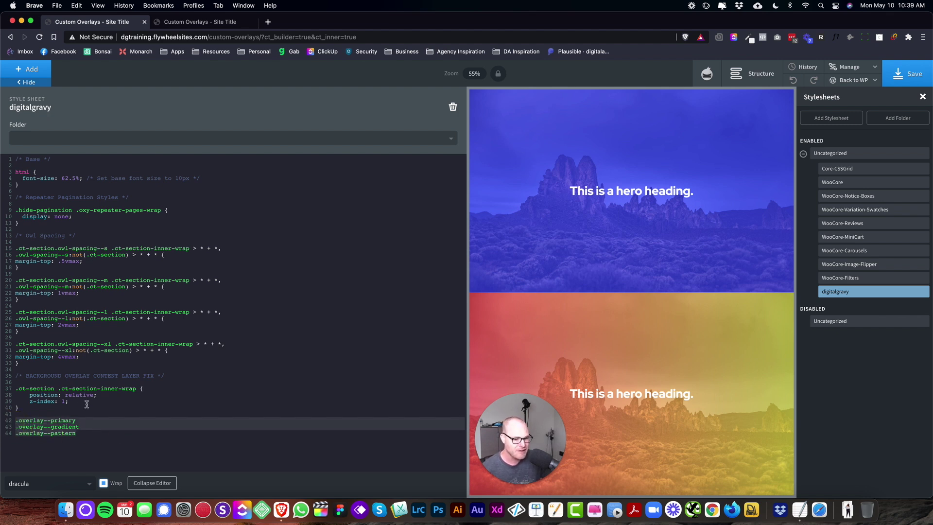
{"action": "left_click", "coordinate": [41, 427]}
{"action": "left_click_drag", "start_coordinate": [51, 421], "coordinate": [20, 421]}
{"action": "left_click", "coordinate": [32, 420]}
{"action": "left_click_drag", "start_coordinate": [73, 443], "coordinate": [10, 421]}
{"action": "key", "text": "BackSpace"}
{"action": "key", "text": "BackSpace"}
{"action": "key", "text": "BackSpace"}
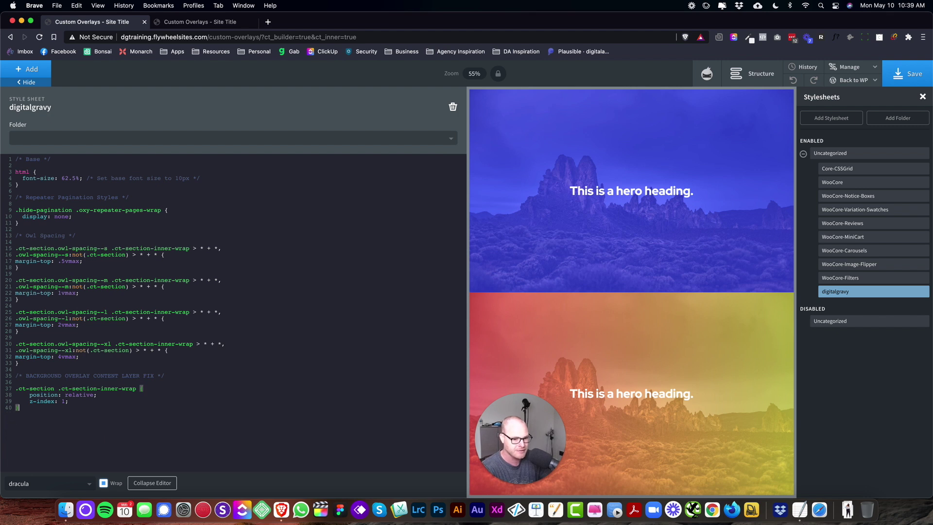
- Append the attribute selector [class*="overlay--"] directly to .ct-section in the content layer fix rule
{"action": "left_click", "coordinate": [53, 389]}
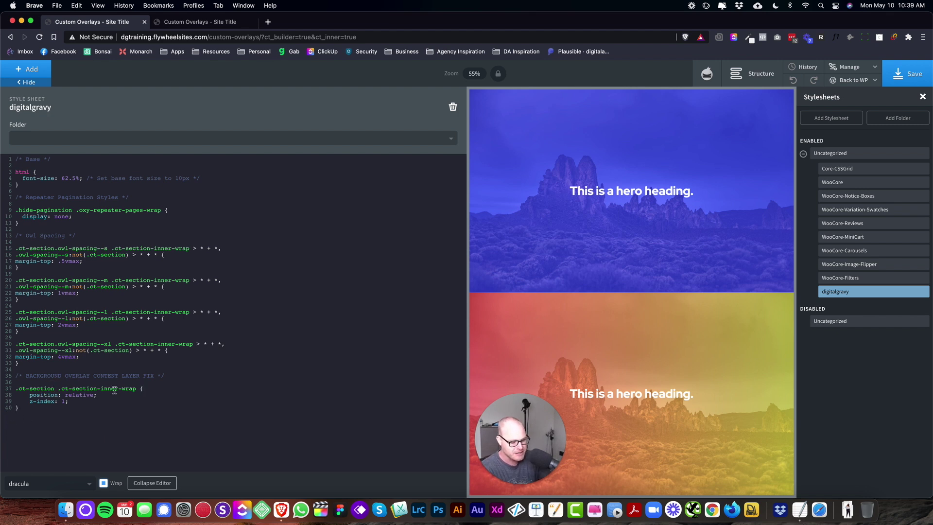
{"action": "type", "text": "("}
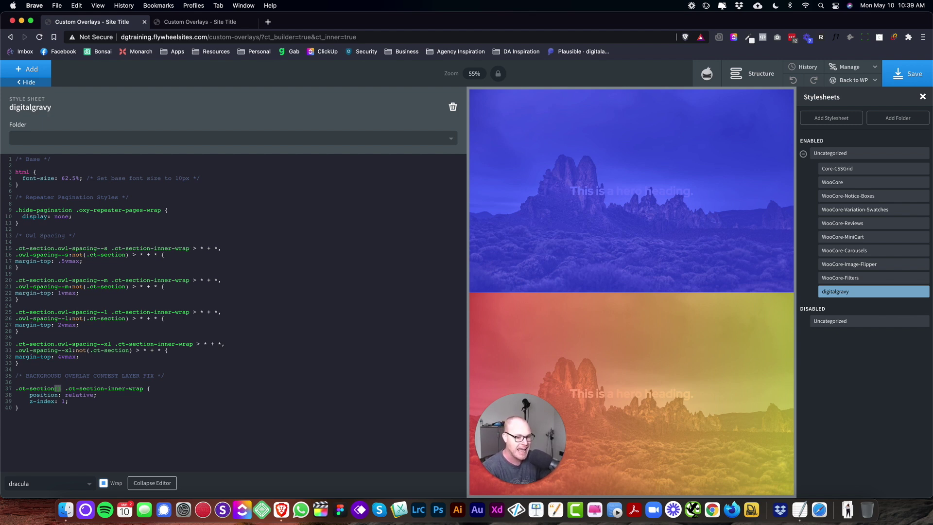
{"action": "type", "text": "class"}
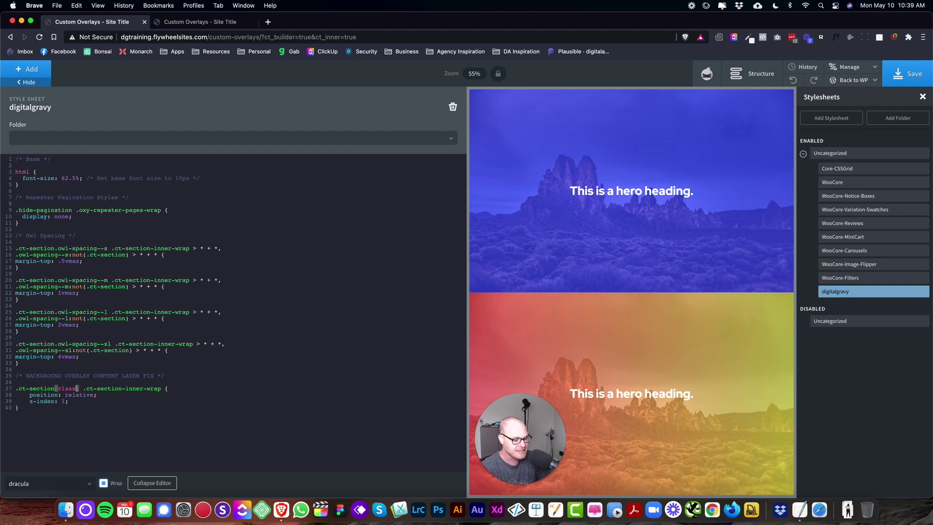
{"action": "type", "text": "*=\""}
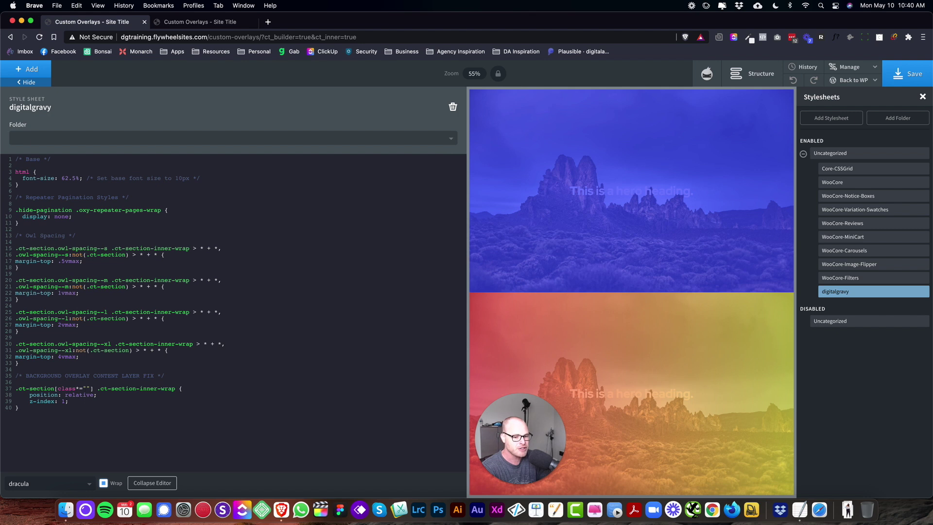
{"action": "type", "text": "overlay--"}
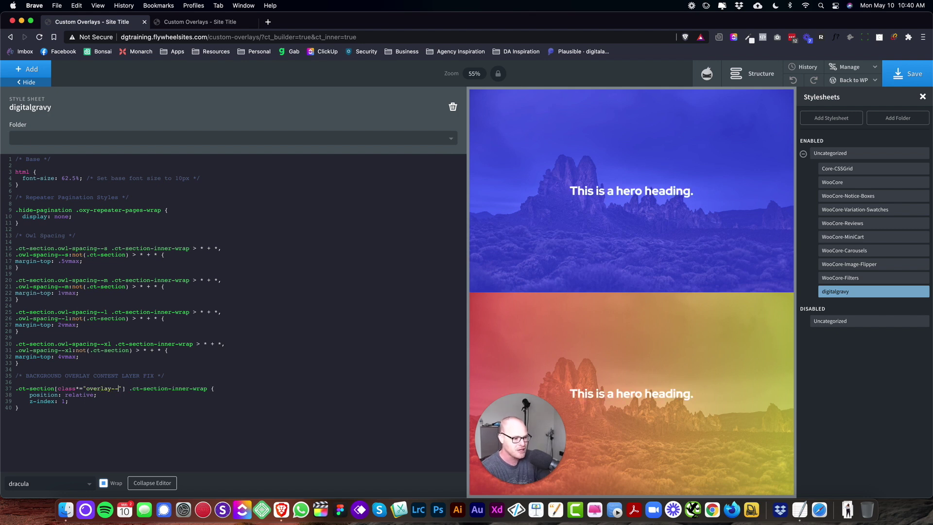
{"action": "key", "text": "Down"}
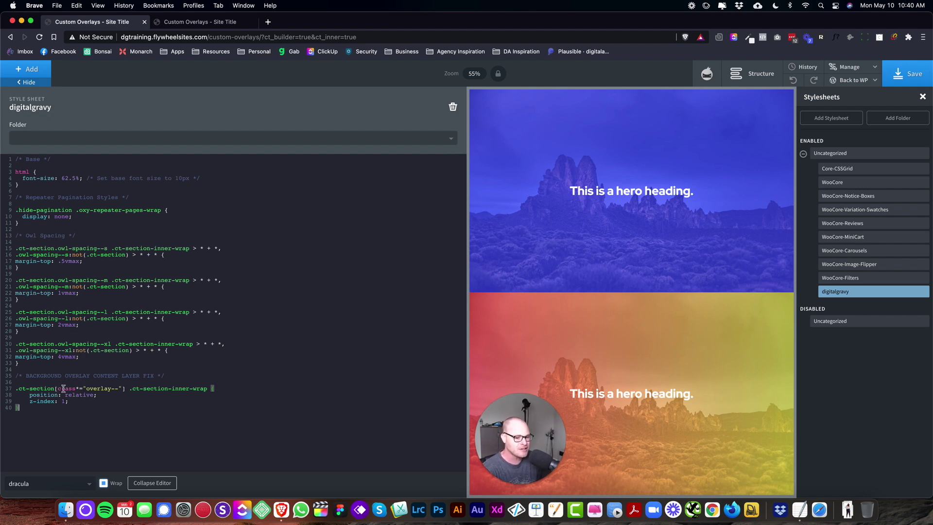
- Review the overlay fix rule's section selector, class match, inner-wrap target and its position and z-index declarations
{"action": "left_click_drag", "start_coordinate": [53, 388], "coordinate": [14, 388]}
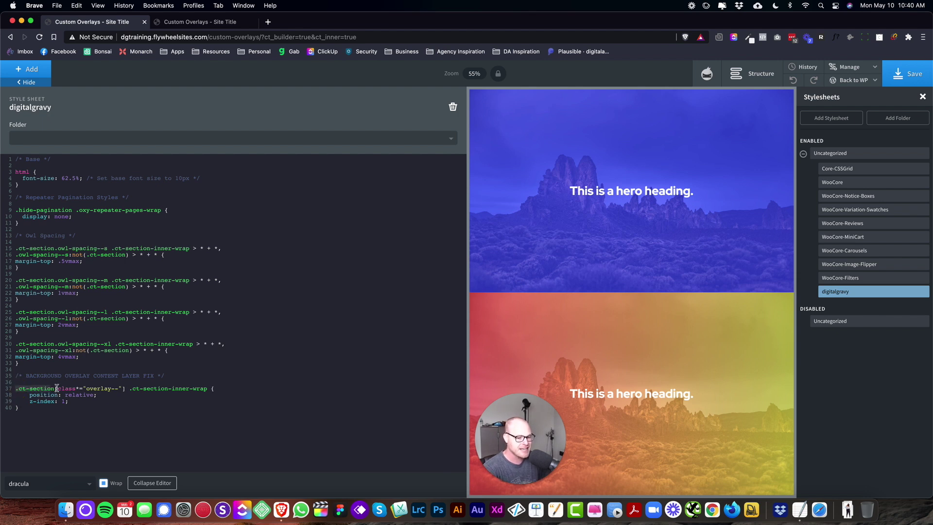
{"action": "left_click_drag", "start_coordinate": [87, 389], "coordinate": [118, 390]}
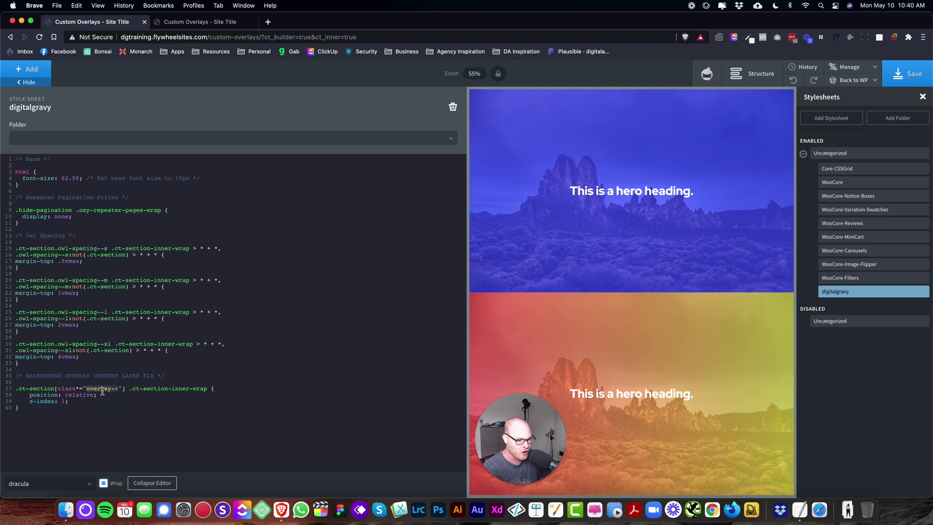
{"action": "left_click_drag", "start_coordinate": [129, 389], "coordinate": [208, 389]}
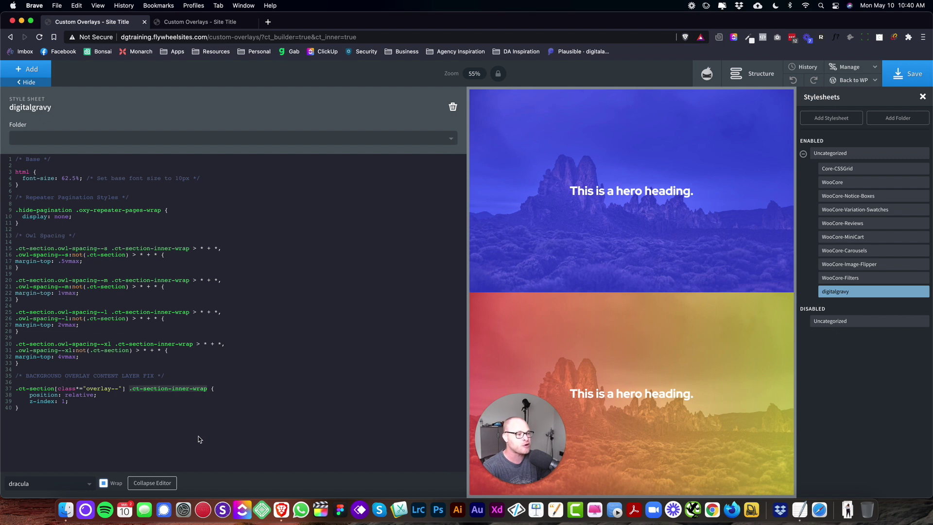
{"action": "left_click_drag", "start_coordinate": [80, 402], "coordinate": [16, 400]}
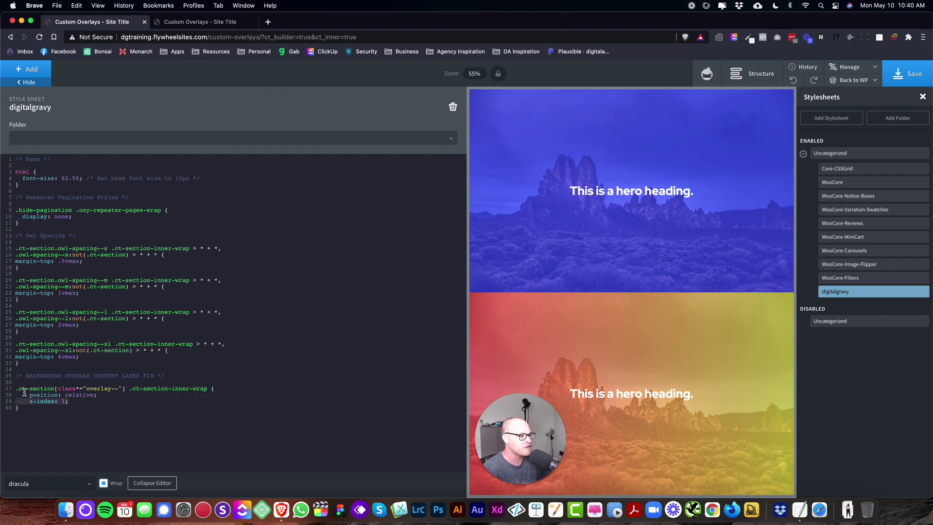
{"action": "left_click", "coordinate": [120, 395]}
{"action": "left_click_drag", "start_coordinate": [64, 407], "coordinate": [4, 388]}
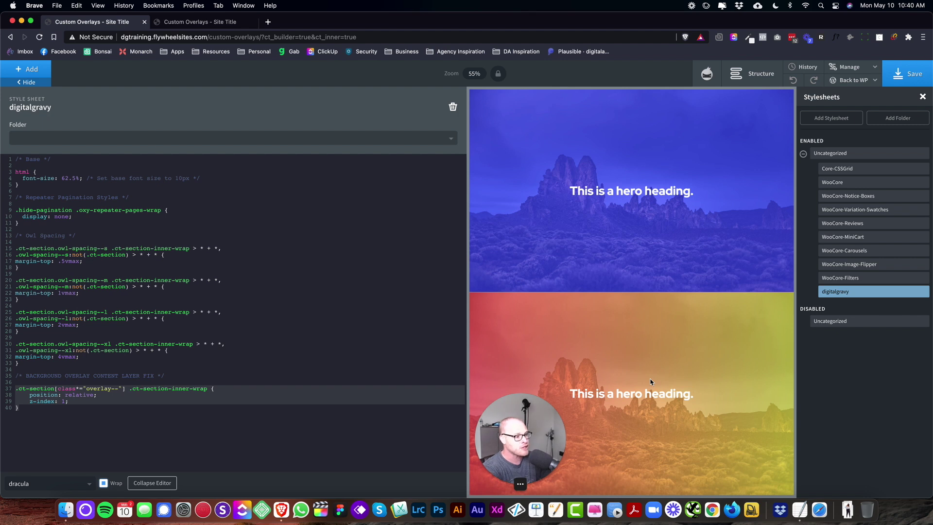
- Duplicate the hero section that has the red-to-yellow gradient overlay
{"action": "left_click", "coordinate": [621, 227]}
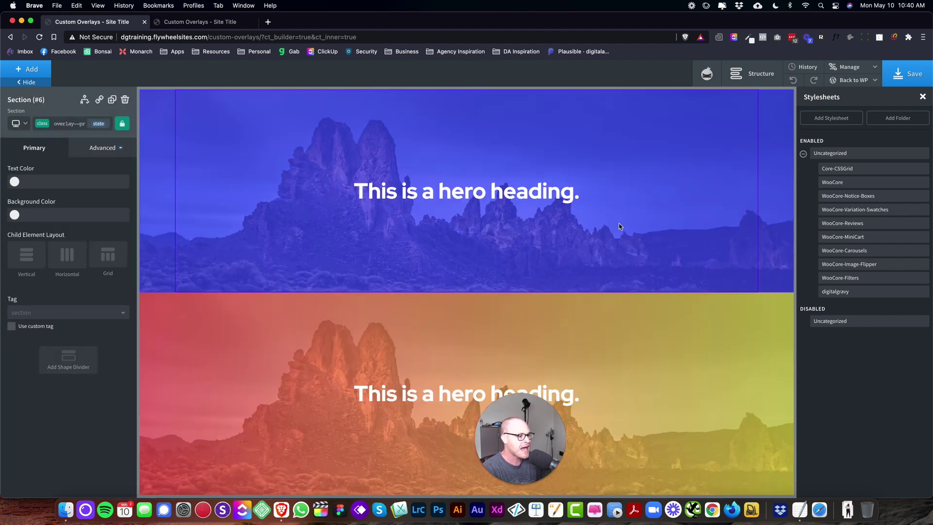
{"action": "left_click", "coordinate": [585, 358]}
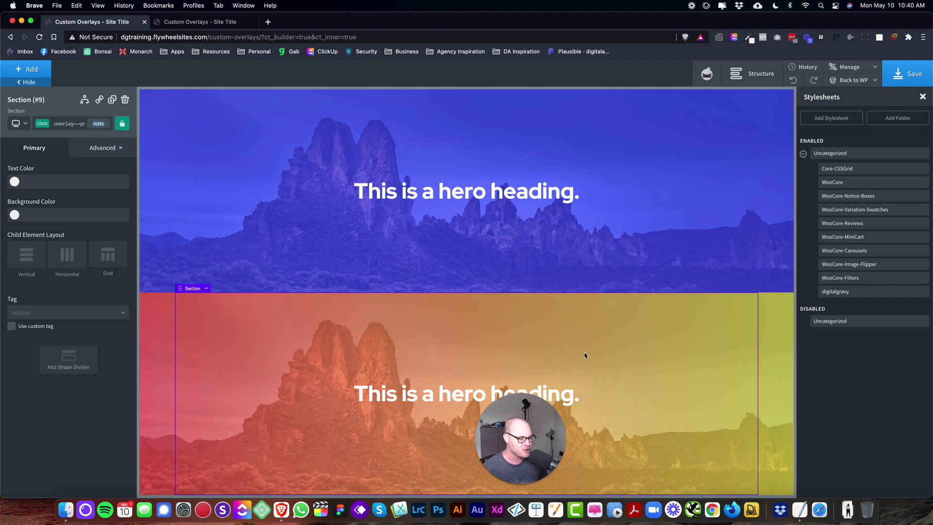
{"action": "left_click", "coordinate": [92, 126]}
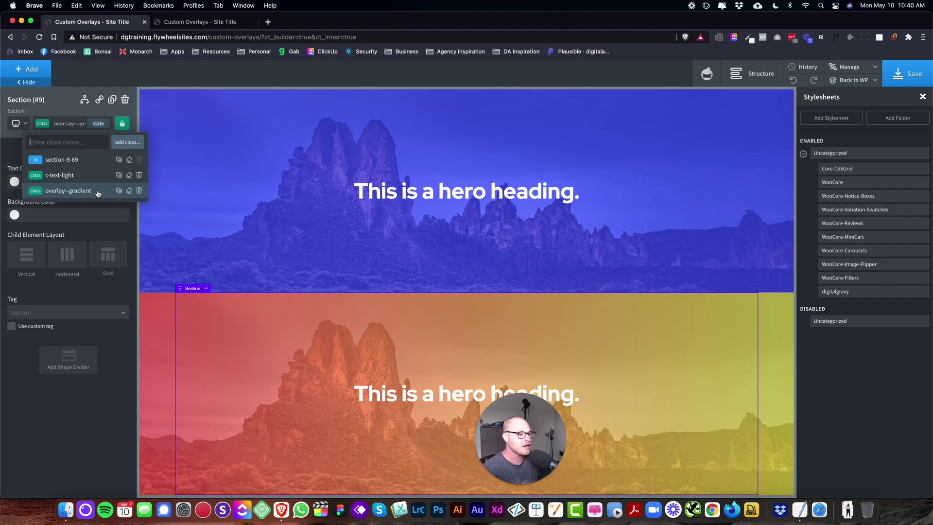
{"action": "left_click", "coordinate": [63, 105]}
{"action": "left_click", "coordinate": [111, 100]}
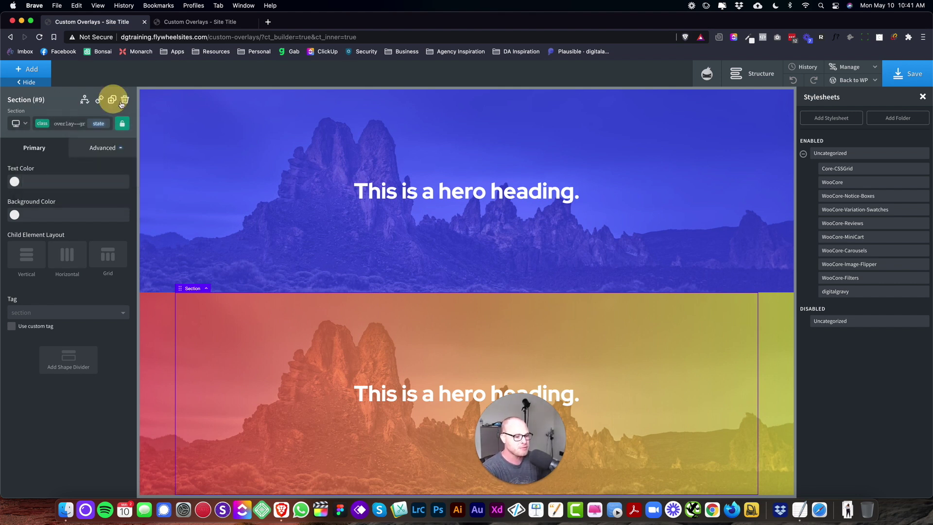
{"action": "scroll", "coordinate": [365, 281], "scroll_direction": "down", "scroll_amount": 5}
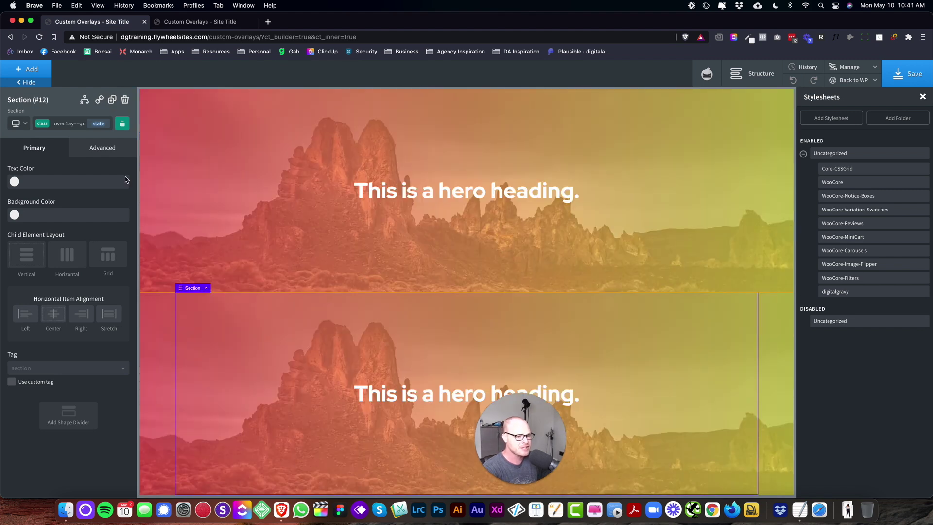
- Add a new class named overlay--playground to the duplicated hero section
{"action": "left_click", "coordinate": [73, 123]}
{"action": "type", "text": "o"}
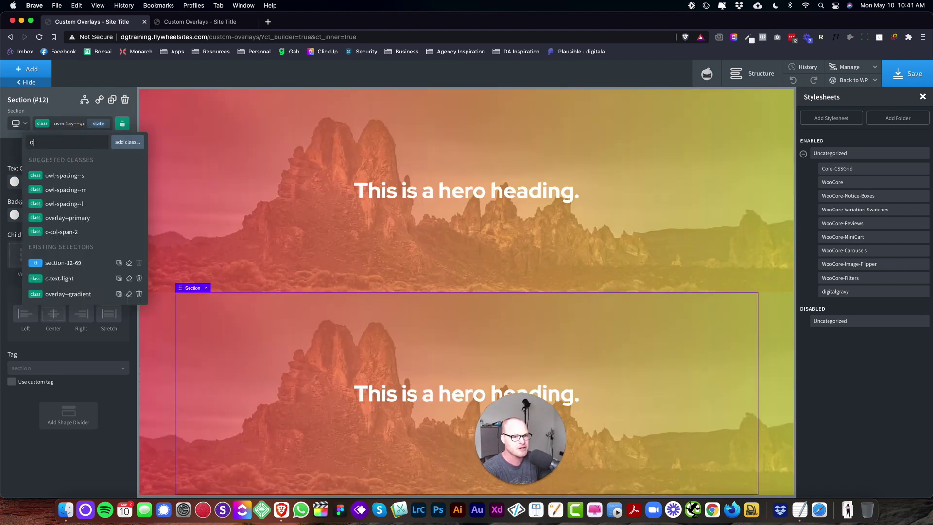
{"action": "type", "text": "verlay--playground"}
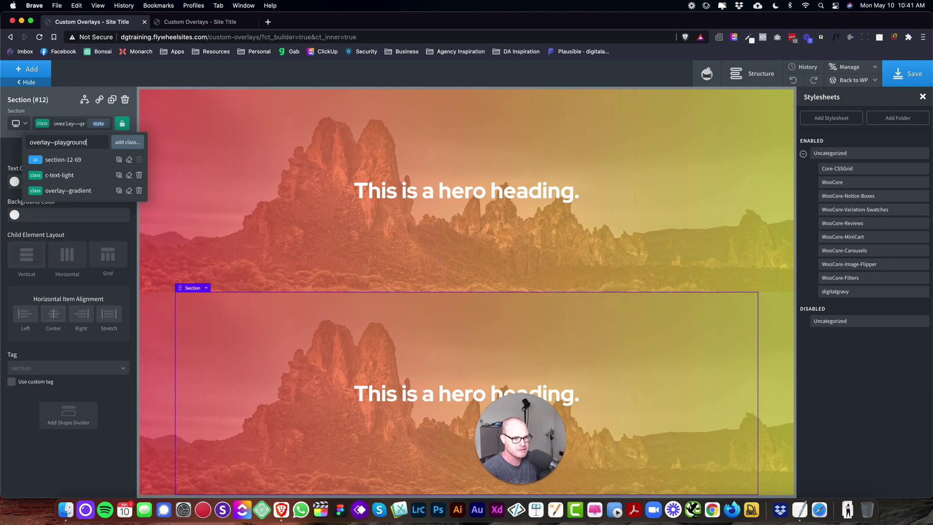
{"action": "key", "text": "Return"}
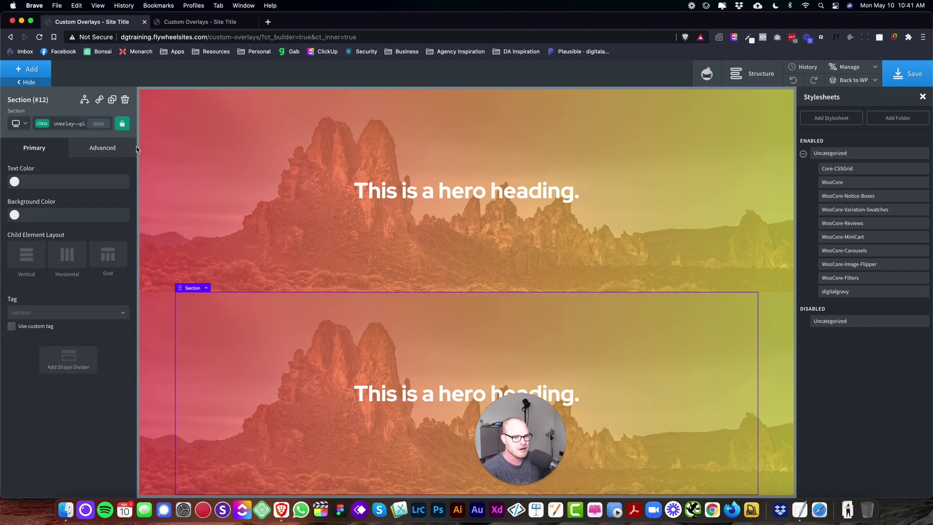
{"action": "left_click_drag", "start_coordinate": [556, 416], "coordinate": [99, 412]}
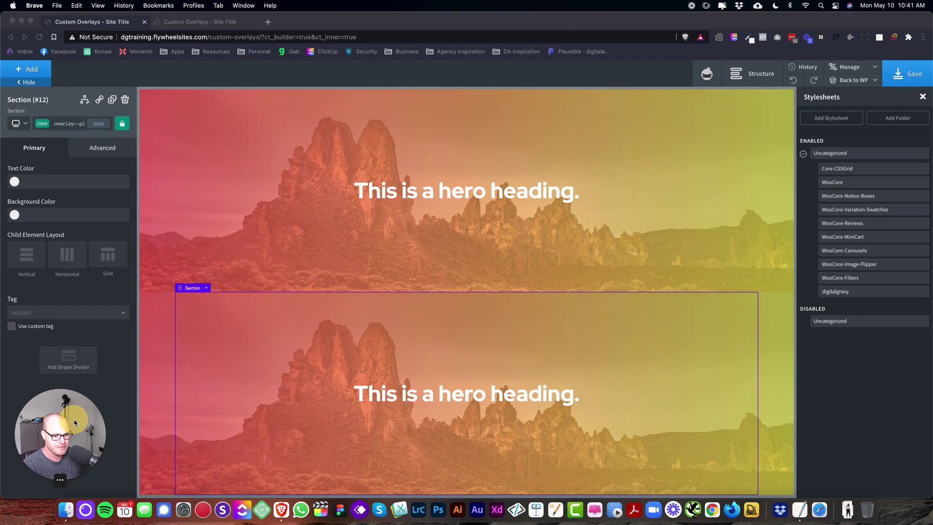
- Copy the overlay--gradient styles into overlay--playground, remove overlay--gradient from the duplicated section, and make overlay--playground the active class
{"action": "left_click", "coordinate": [76, 124]}
{"action": "left_click", "coordinate": [77, 124]}
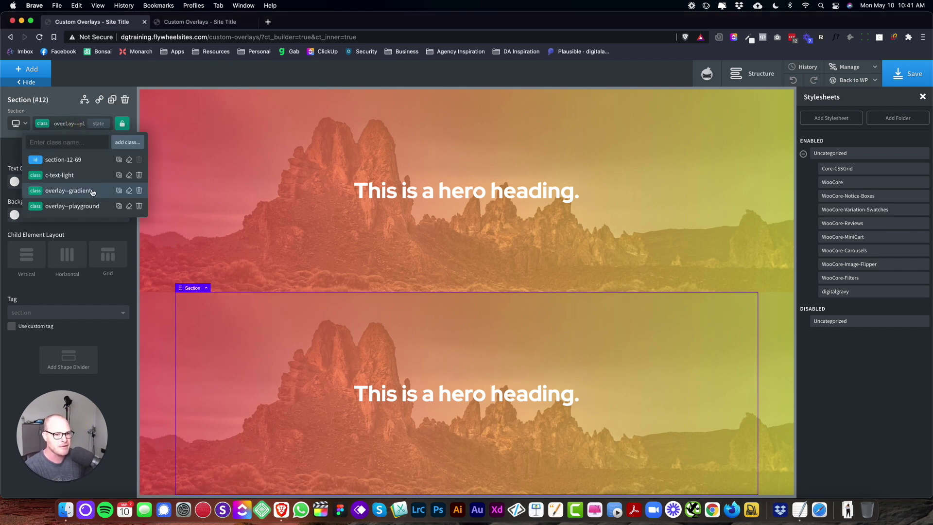
{"action": "left_click", "coordinate": [119, 190]}
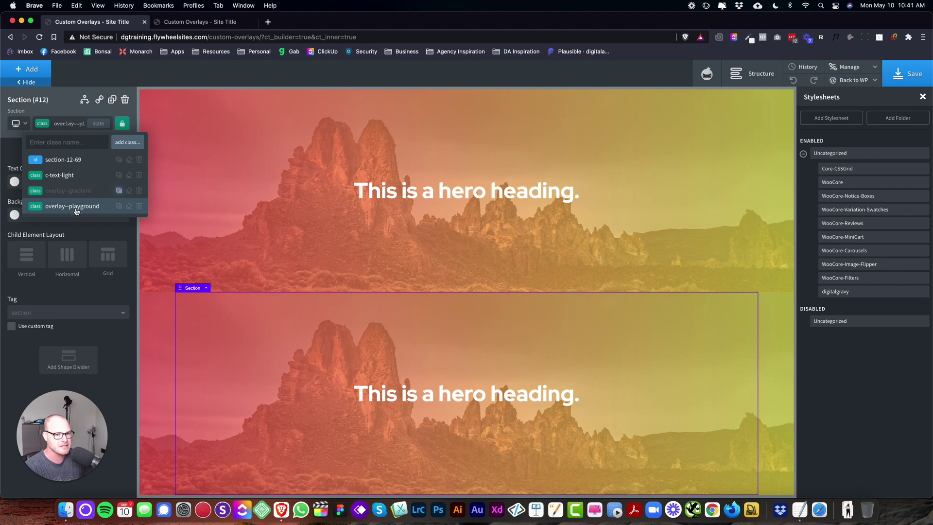
{"action": "left_click", "coordinate": [88, 207]}
{"action": "left_click", "coordinate": [77, 124]}
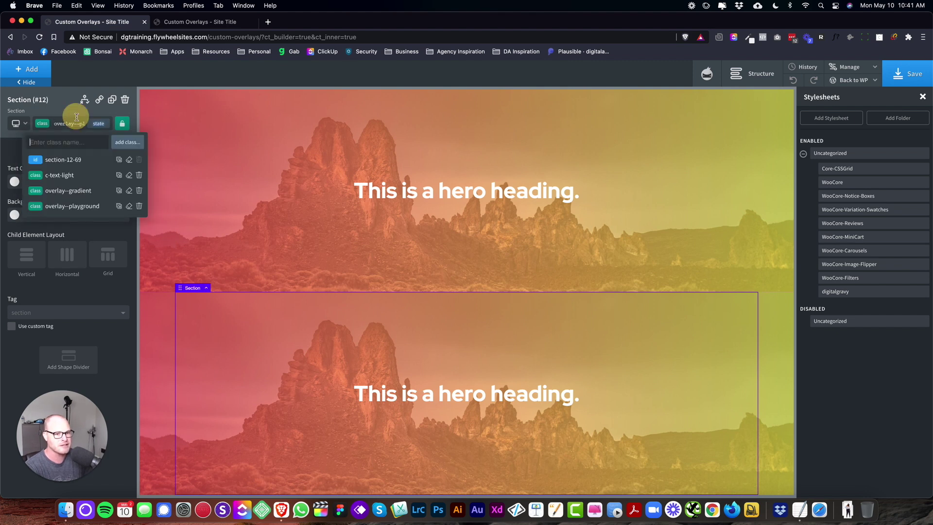
{"action": "left_click", "coordinate": [78, 123]}
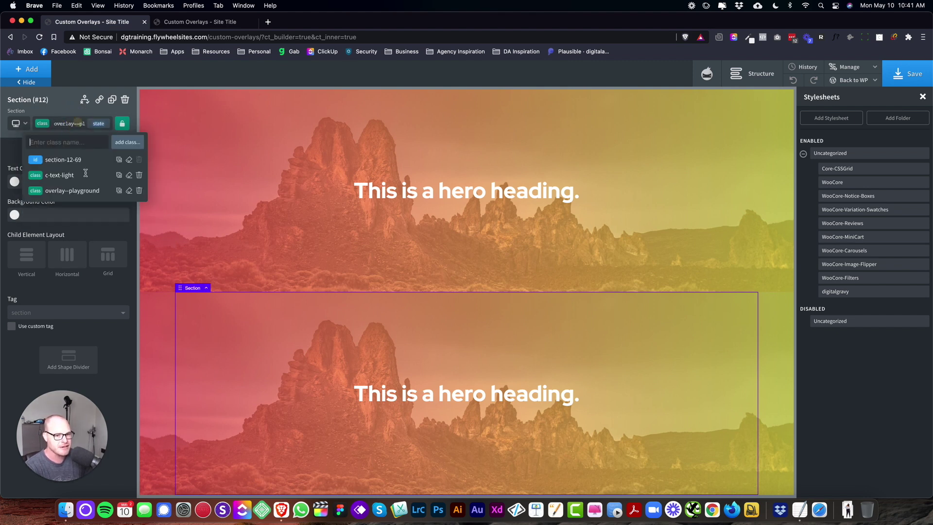
{"action": "left_click", "coordinate": [93, 190]}
- Clear the gradient background from the :after state of the overlay--playground class
{"action": "left_click", "coordinate": [99, 124]}
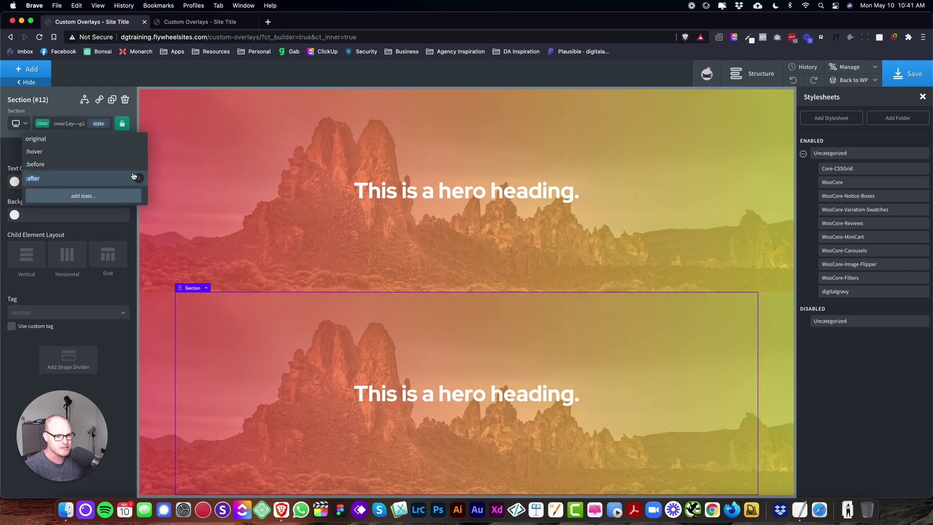
{"action": "left_click", "coordinate": [81, 180]}
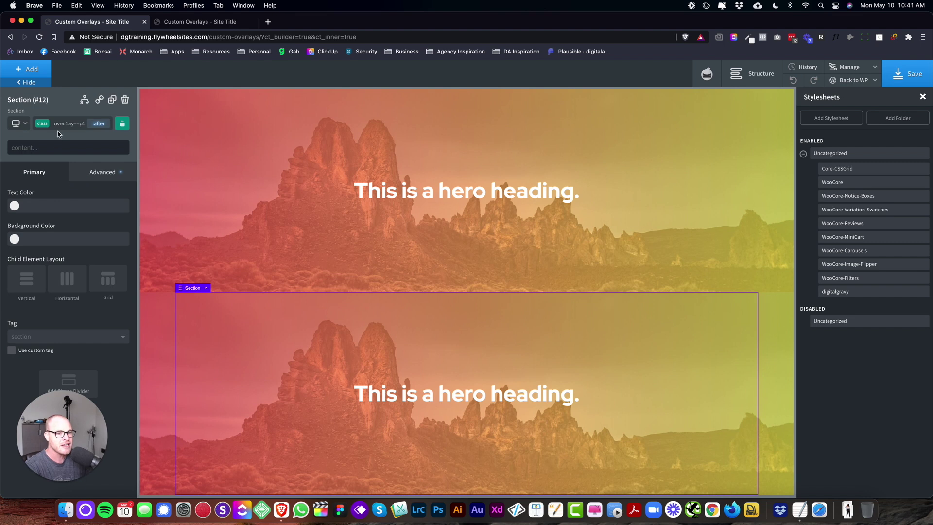
{"action": "left_click", "coordinate": [89, 165]}
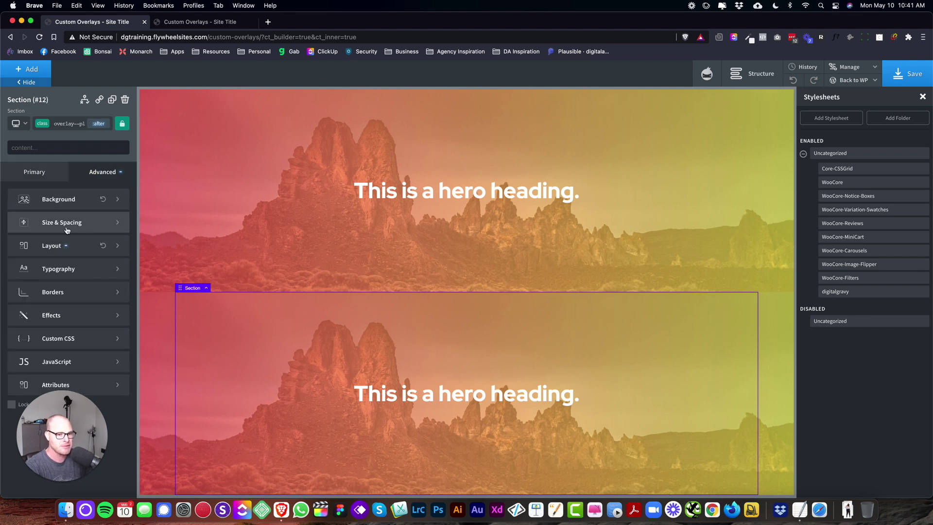
{"action": "left_click", "coordinate": [73, 200]}
{"action": "scroll", "coordinate": [72, 340], "scroll_direction": "down", "scroll_amount": 5}
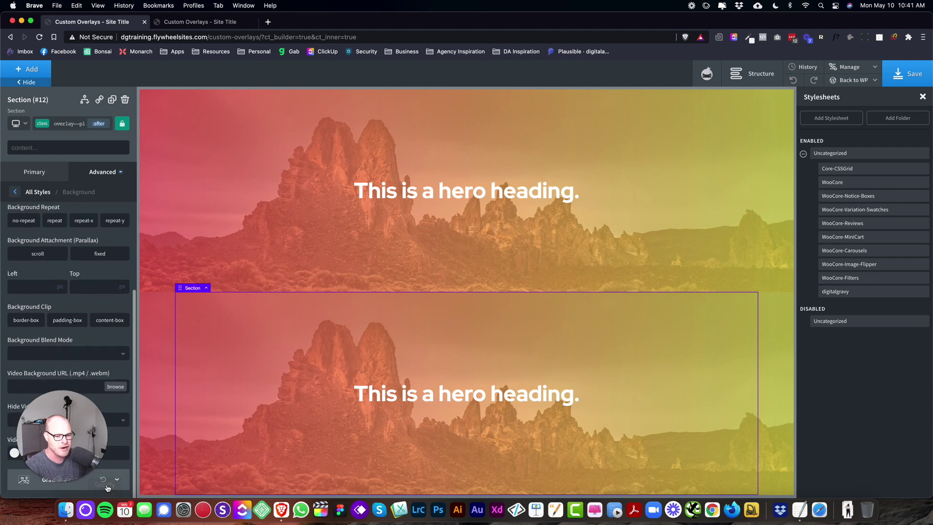
{"action": "left_click", "coordinate": [104, 480]}
{"action": "left_click", "coordinate": [105, 482]}
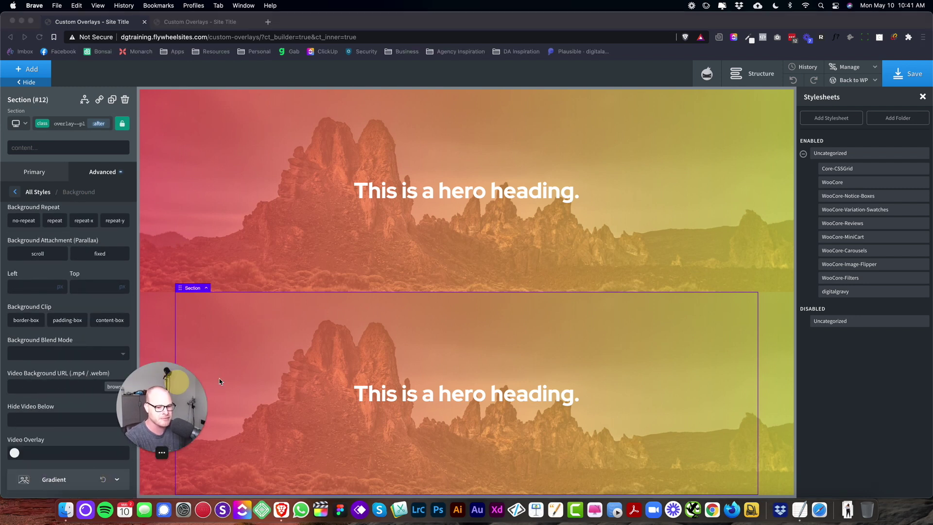
{"action": "left_click", "coordinate": [104, 481]}
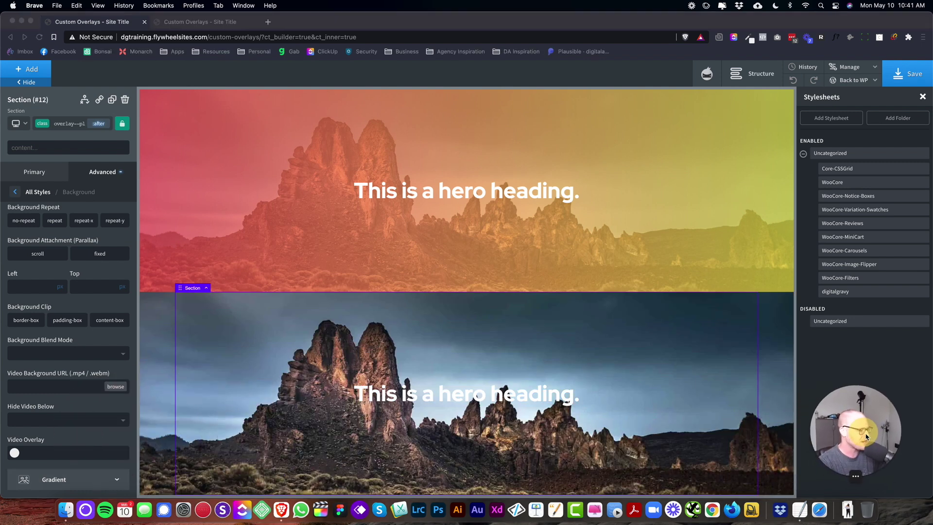
- Set the background color of overlay--playground's :after state to semi-transparent blue, rgba(67,83,255,0.5)
{"action": "left_click", "coordinate": [314, 329]}
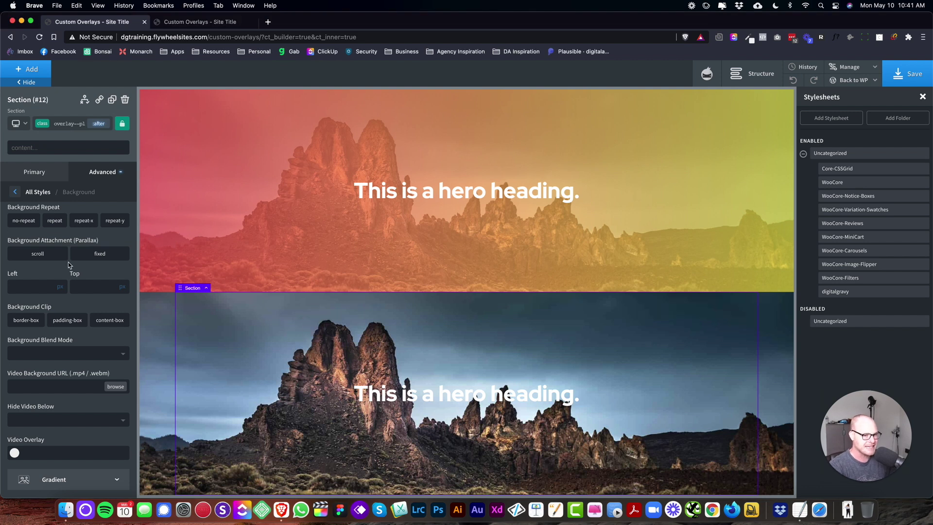
{"action": "left_click", "coordinate": [41, 172]}
{"action": "left_click", "coordinate": [100, 172]}
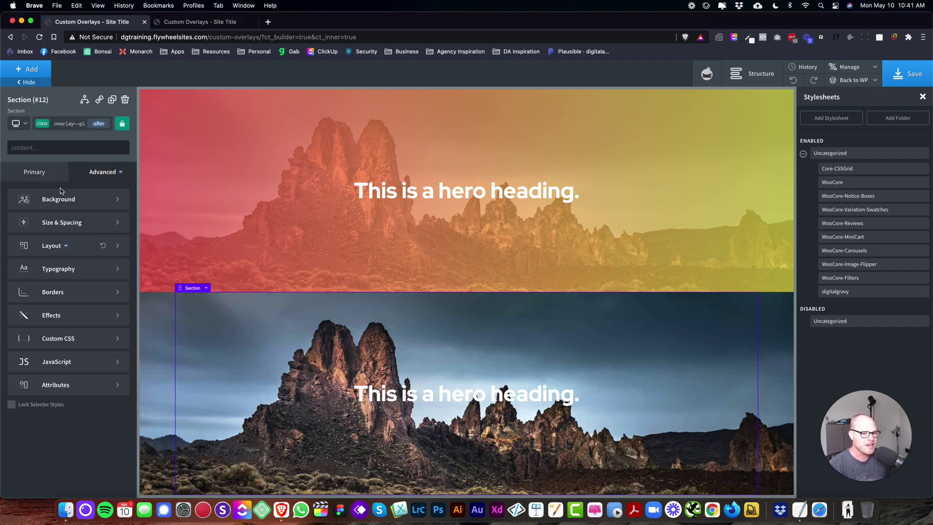
{"action": "left_click", "coordinate": [99, 124]}
{"action": "left_click", "coordinate": [51, 184]}
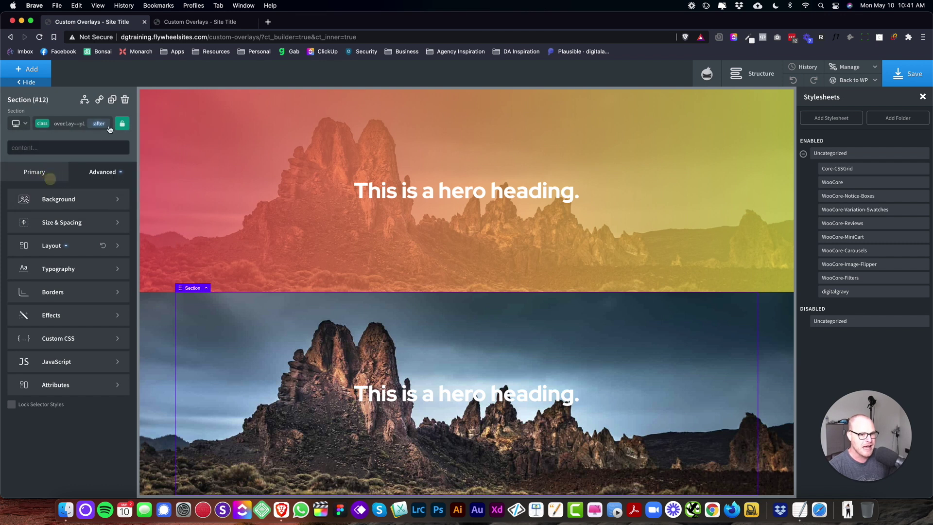
{"action": "left_click", "coordinate": [73, 198]}
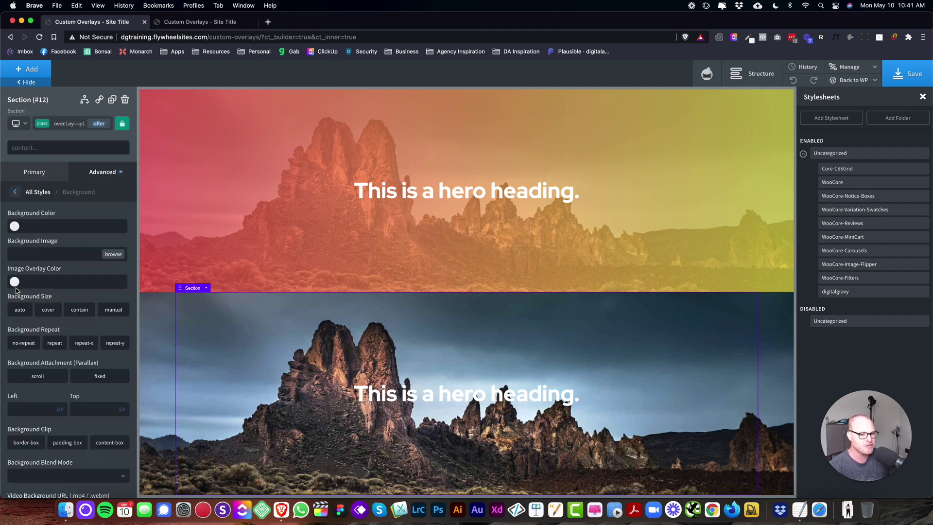
{"action": "left_click", "coordinate": [14, 227]}
{"action": "left_click_drag", "start_coordinate": [84, 314], "coordinate": [53, 312]}
{"action": "left_click", "coordinate": [19, 341]}
{"action": "left_click", "coordinate": [72, 198]}
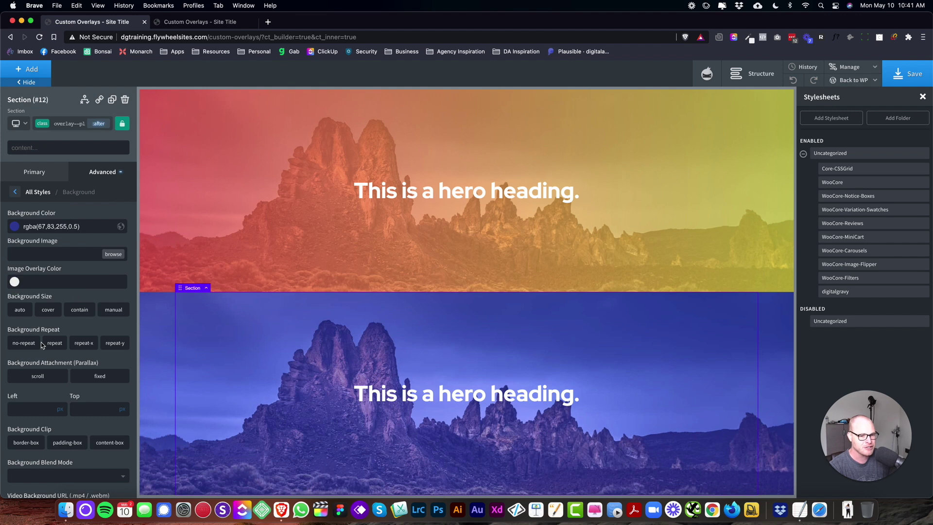
- Set the image overlay color of overlay--playground's :after state to translucent red, rgba(196,41,41,0.6)
{"action": "left_click", "coordinate": [15, 281]}
{"action": "left_click_drag", "start_coordinate": [61, 315], "coordinate": [63, 309]}
{"action": "left_click", "coordinate": [70, 268]}
{"action": "left_click", "coordinate": [15, 281]}
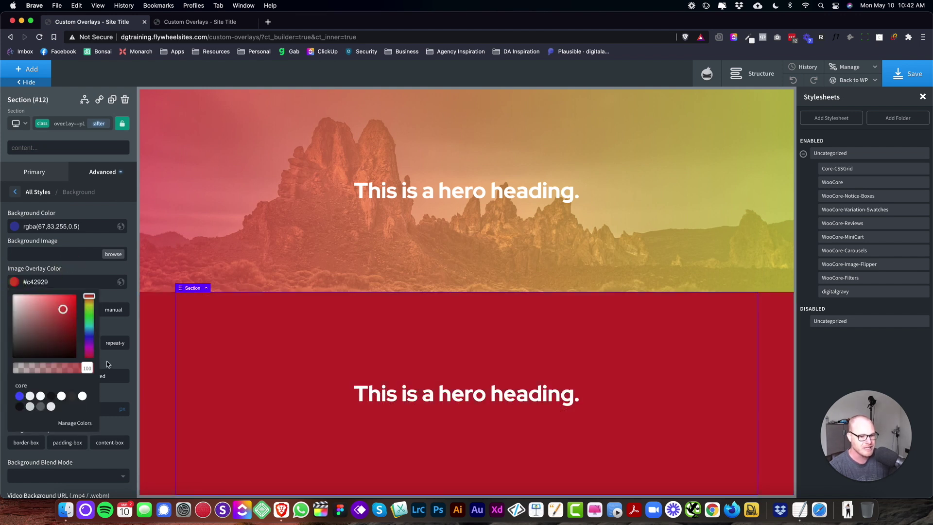
{"action": "left_click_drag", "start_coordinate": [82, 372], "coordinate": [59, 369]}
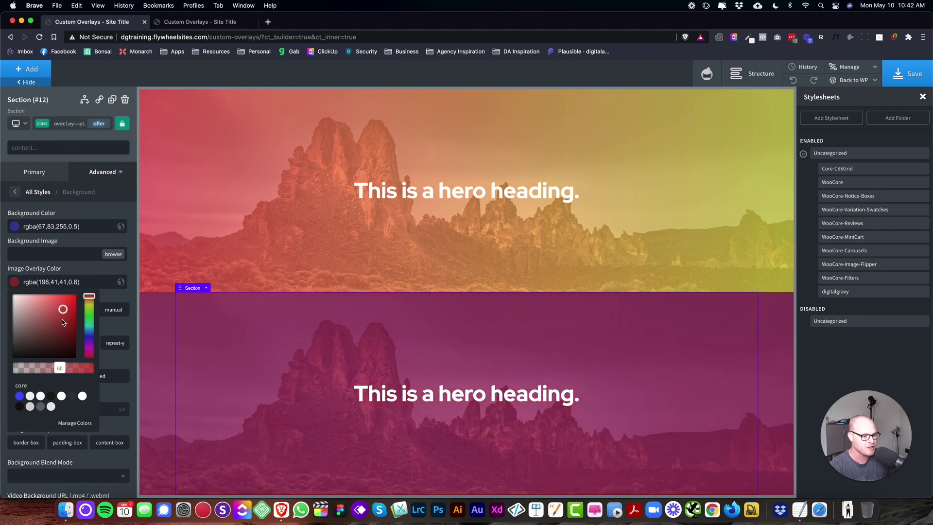
{"action": "left_click", "coordinate": [89, 268]}
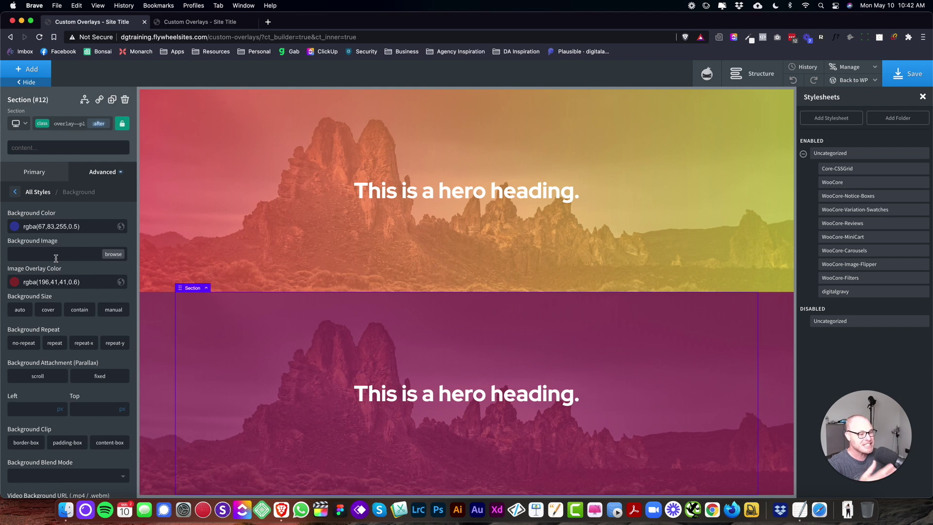
{"action": "left_click", "coordinate": [113, 254]}
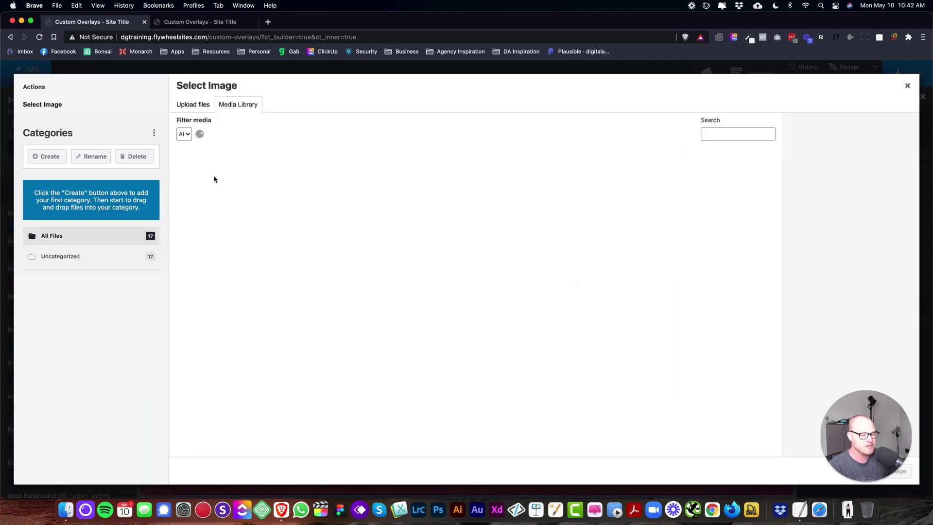
{"action": "left_click", "coordinate": [199, 159]}
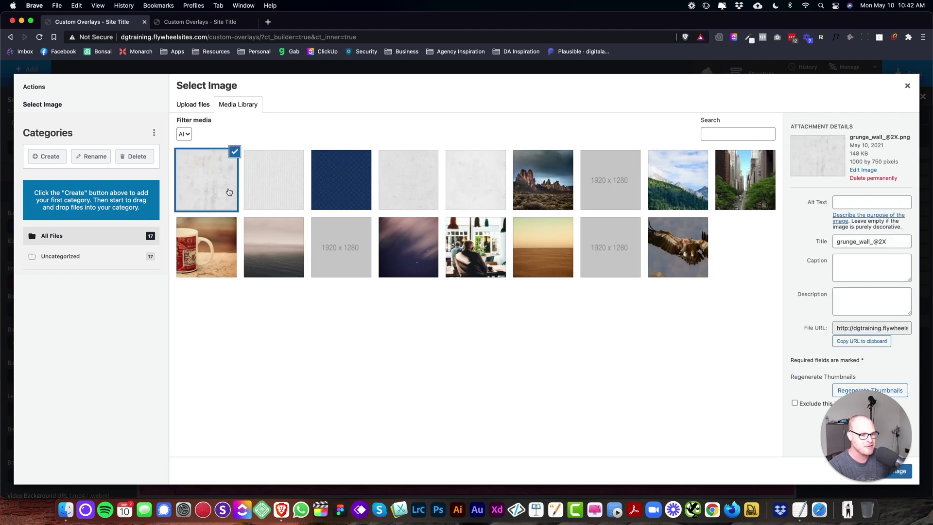
{"action": "left_click", "coordinate": [898, 481]}
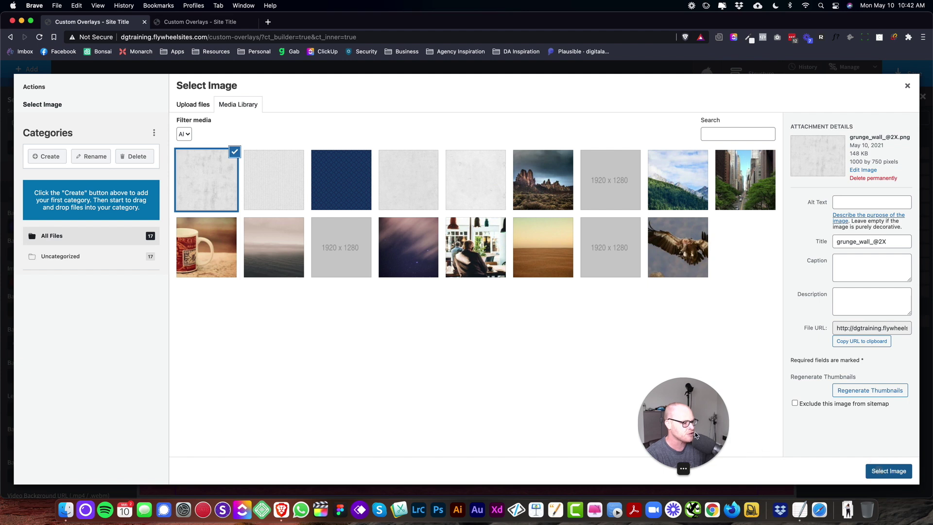
{"action": "left_click", "coordinate": [889, 471]}
{"action": "left_click_drag", "start_coordinate": [703, 432], "coordinate": [765, 428]}
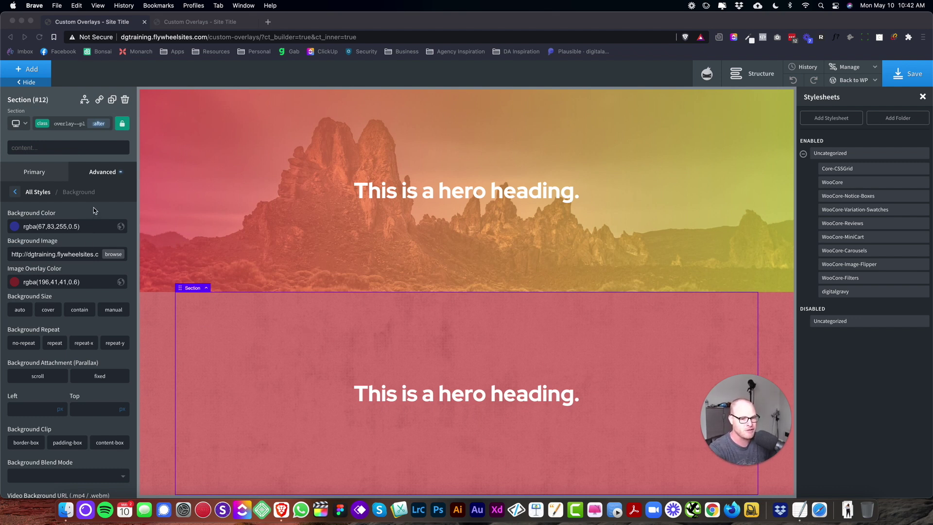
- Set the opacity effect of overlay--playground's :after state to 0.8
{"action": "left_click", "coordinate": [15, 192]}
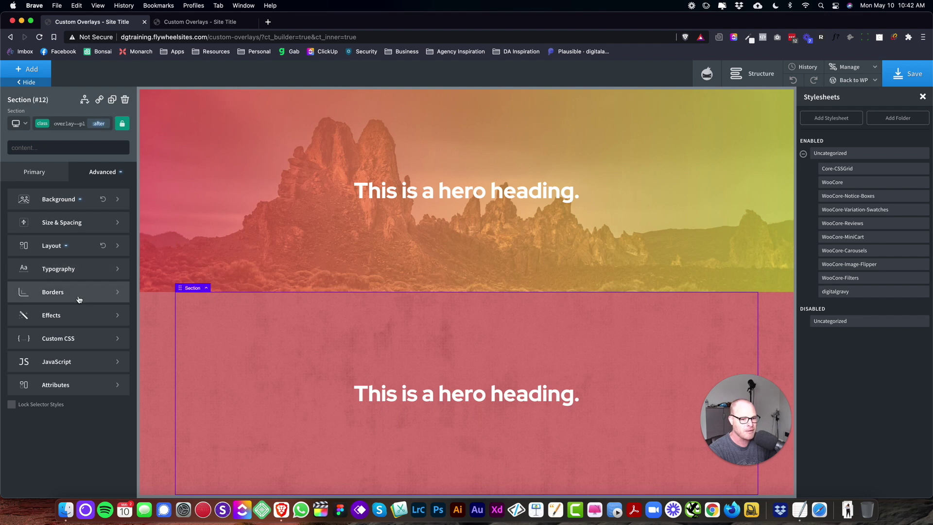
{"action": "left_click", "coordinate": [76, 315]}
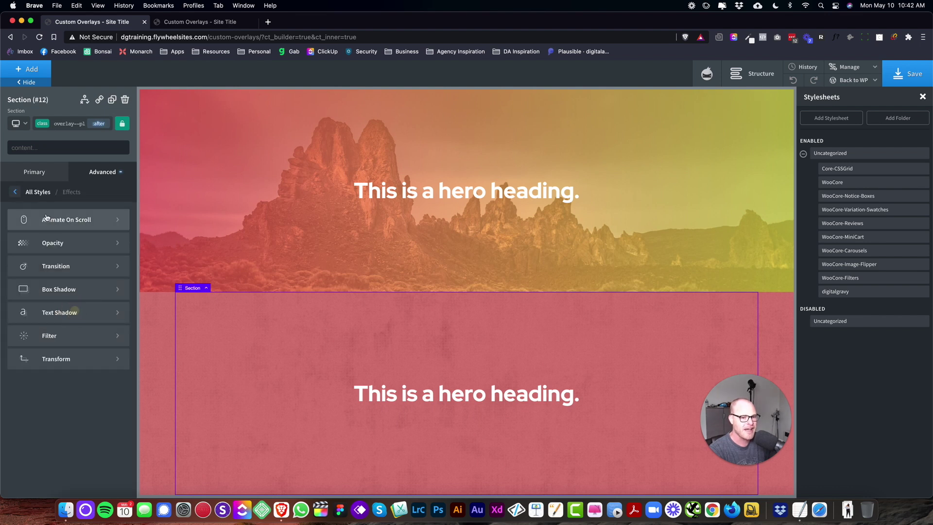
{"action": "left_click", "coordinate": [57, 243]}
{"action": "left_click", "coordinate": [91, 227]}
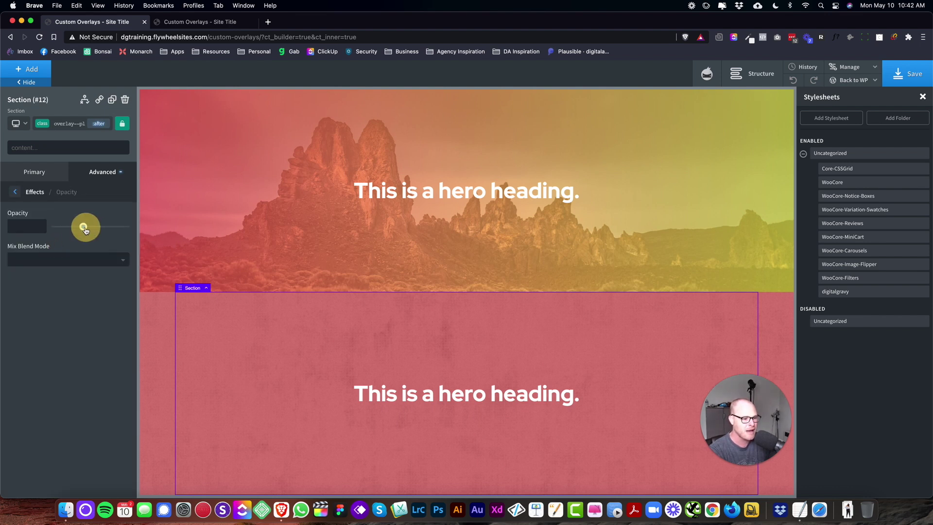
{"action": "left_click_drag", "start_coordinate": [93, 230], "coordinate": [111, 230]}
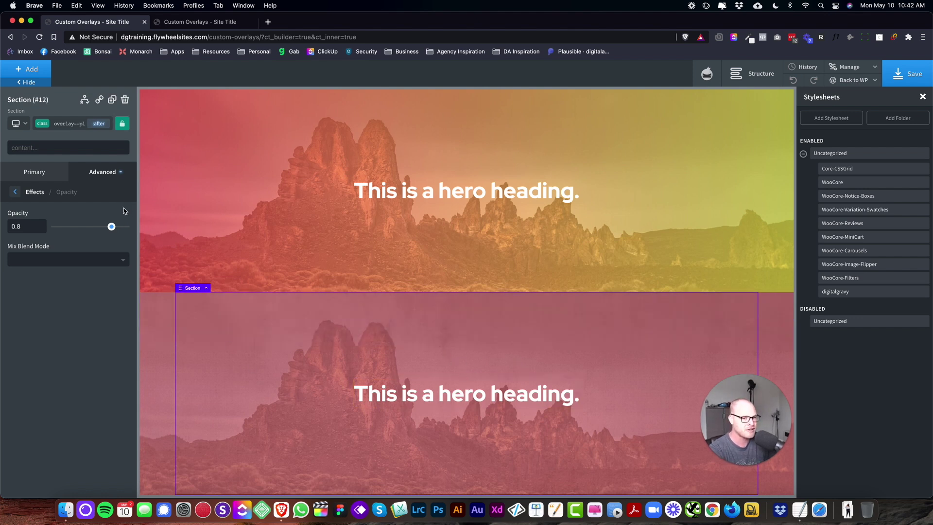
- Remove the background image and the image overlay color from overlay--playground's :after state
{"action": "left_click", "coordinate": [89, 172]}
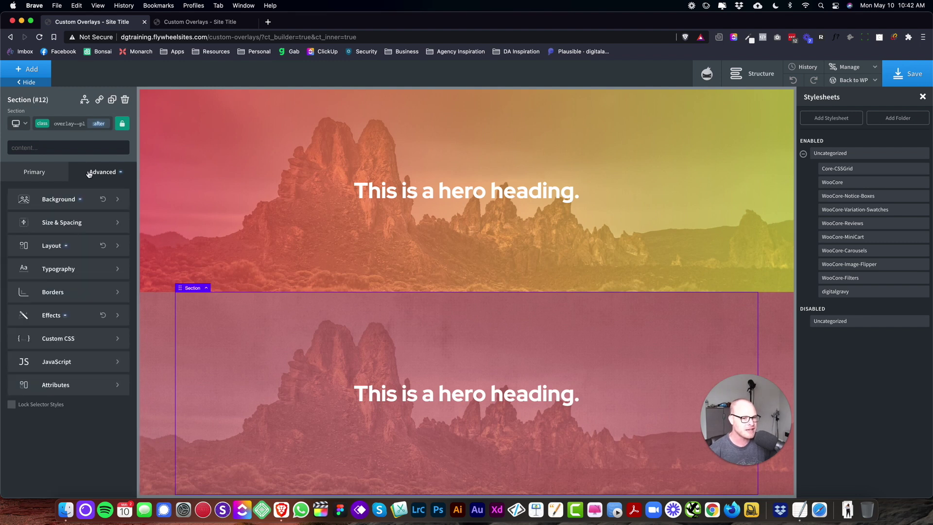
{"action": "left_click", "coordinate": [60, 196]}
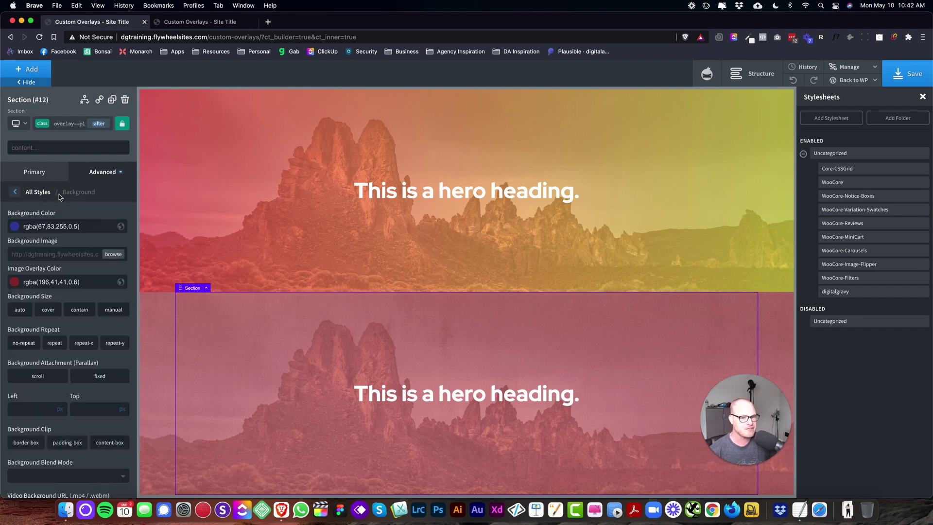
{"action": "triple_click", "coordinate": [71, 254]}
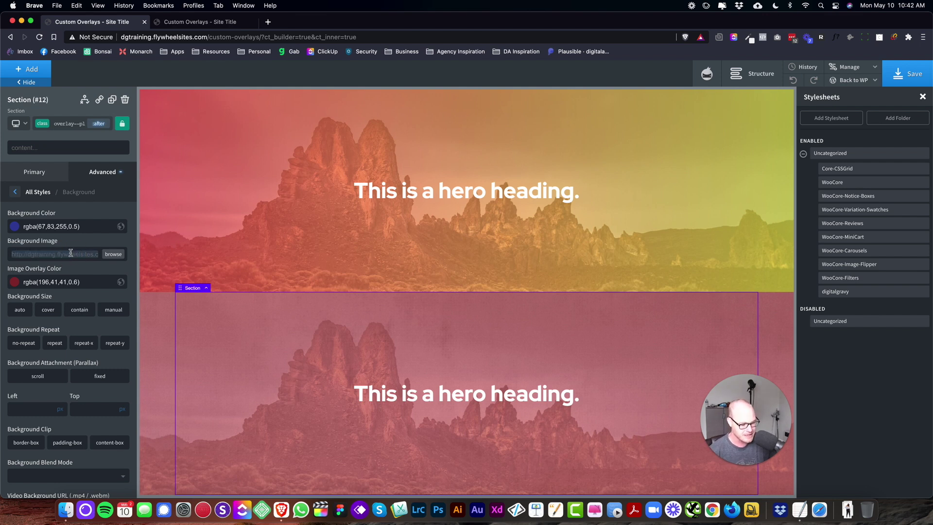
{"action": "key", "text": "BackSpace"}
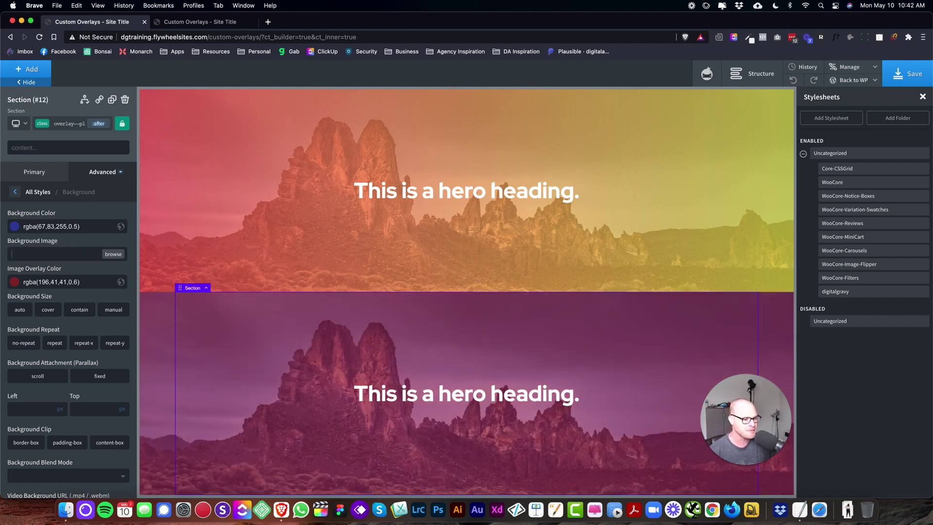
{"action": "triple_click", "coordinate": [88, 281]}
{"action": "key", "text": "BackSpace"}
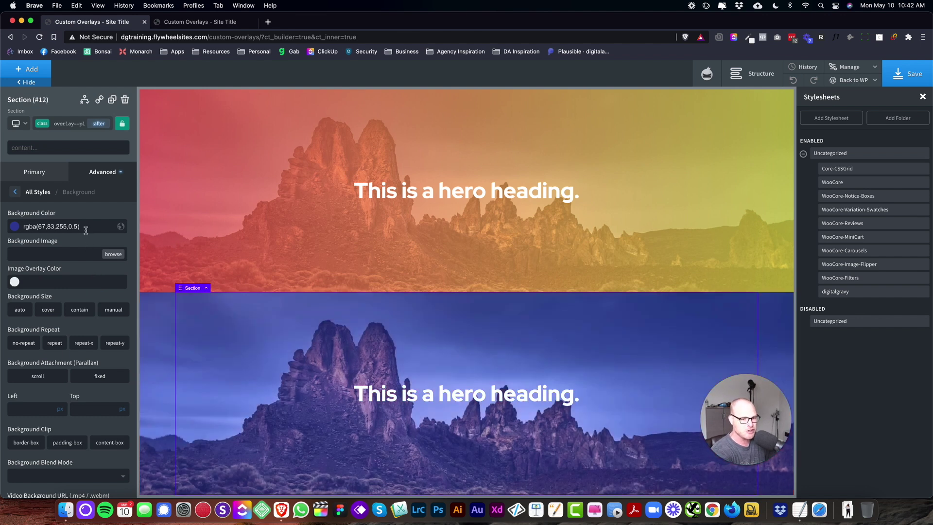
- Set the background color of overlay--playground's :after state to the core blue #4353ff at 100% alpha
{"action": "left_click", "coordinate": [15, 226]}
{"action": "left_click", "coordinate": [19, 340]}
{"action": "left_click", "coordinate": [86, 312]}
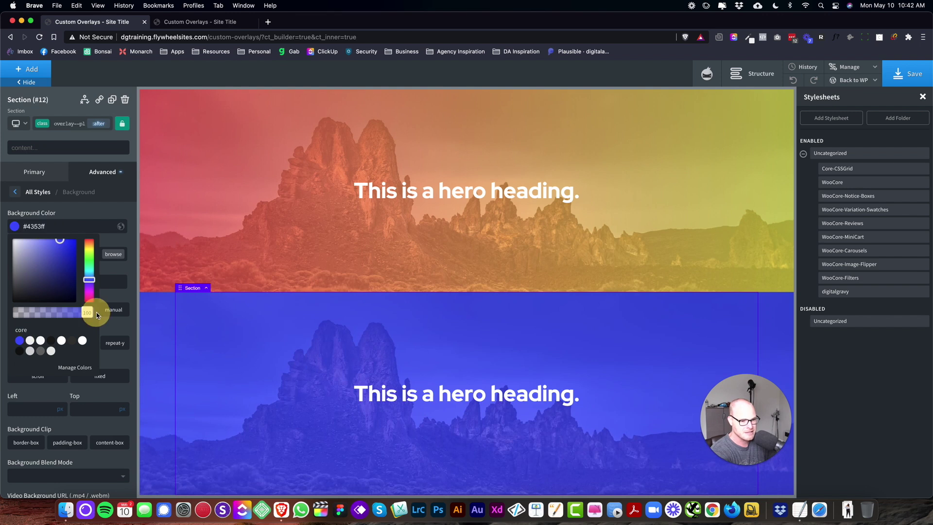
{"action": "left_click", "coordinate": [105, 212]}
{"action": "left_click", "coordinate": [15, 191]}
{"action": "left_click", "coordinate": [72, 198]}
{"action": "left_click", "coordinate": [15, 227]}
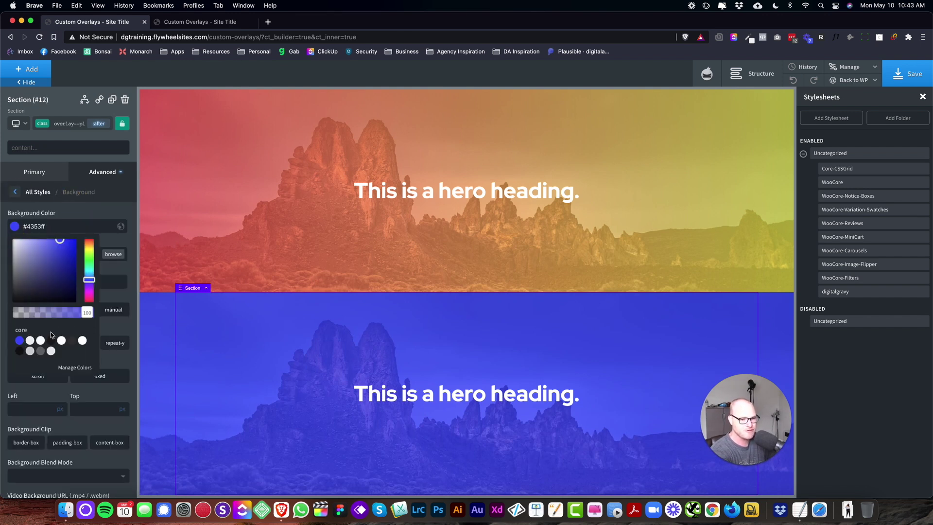
{"action": "left_click", "coordinate": [95, 214]}
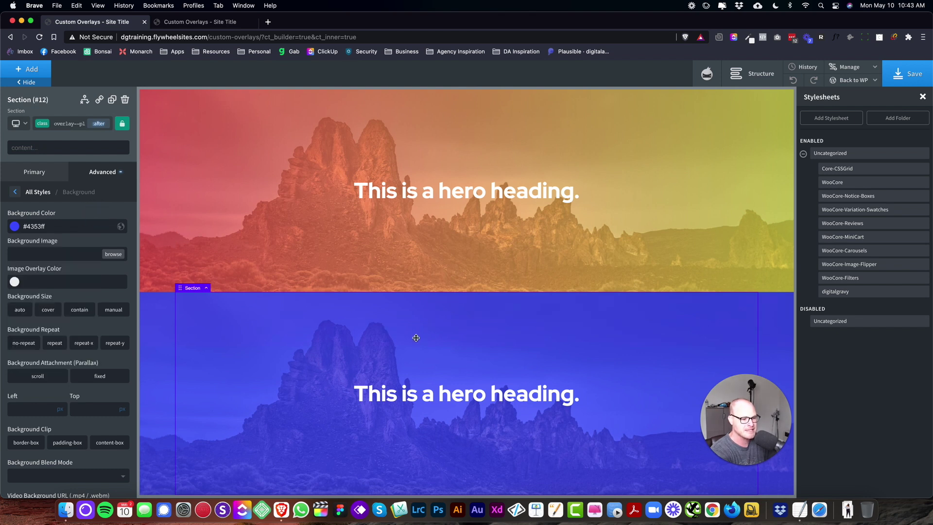
- Set the mix blend mode of overlay--playground's :after state to multiply in its opacity effects
{"action": "left_click", "coordinate": [22, 165]}
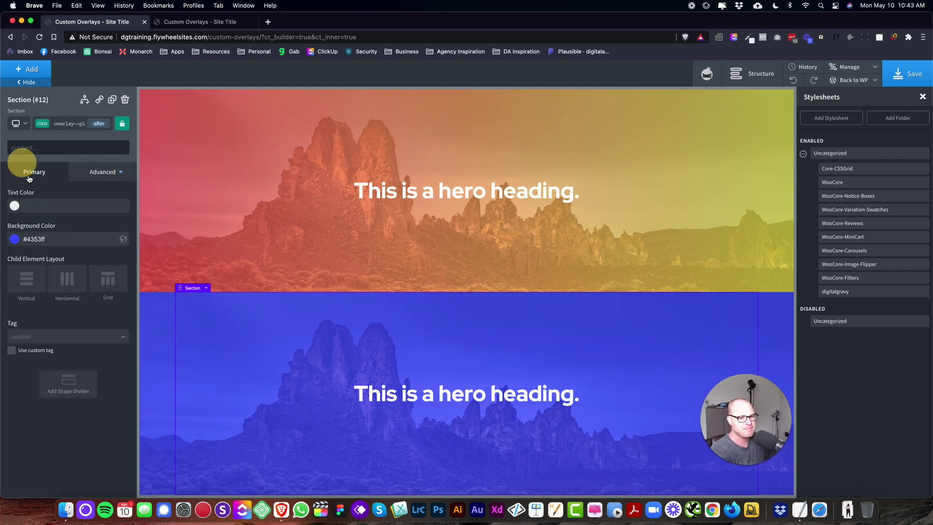
{"action": "left_click", "coordinate": [108, 163]}
{"action": "left_click", "coordinate": [68, 316]}
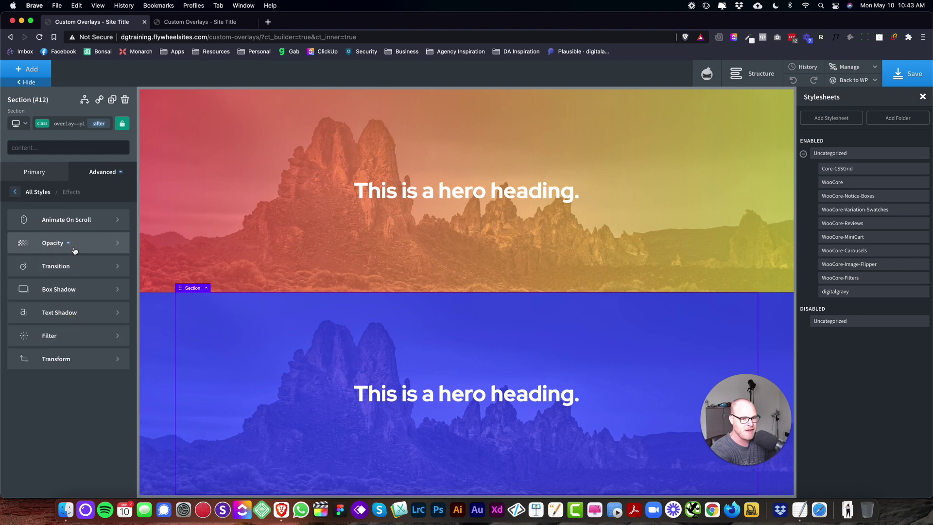
{"action": "left_click", "coordinate": [74, 243]}
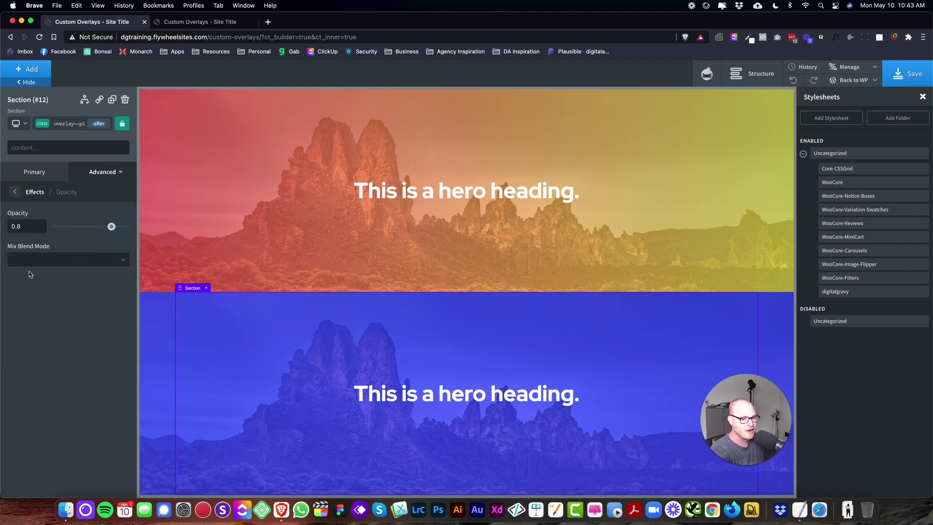
{"action": "left_click", "coordinate": [69, 259]}
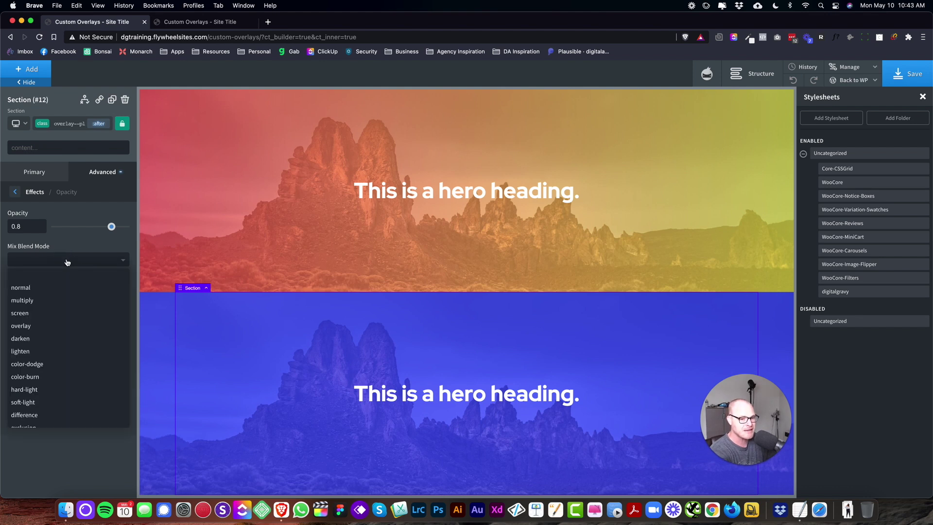
{"action": "left_click", "coordinate": [63, 299]}
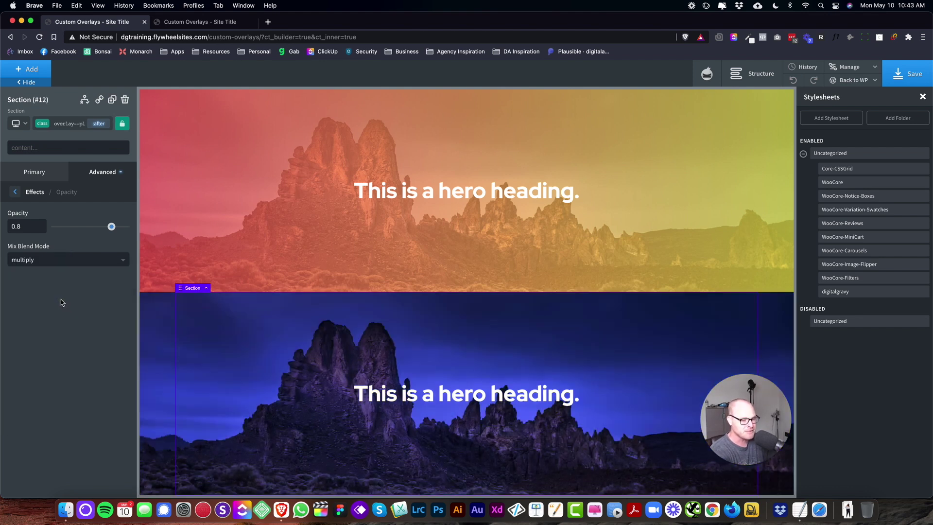
- Try the luminosity, exclusion and overlay mix blend modes on the overlay, and reset the blend mode to blank
{"action": "left_click", "coordinate": [66, 259]}
{"action": "scroll", "coordinate": [58, 359], "scroll_direction": "down", "scroll_amount": 3}
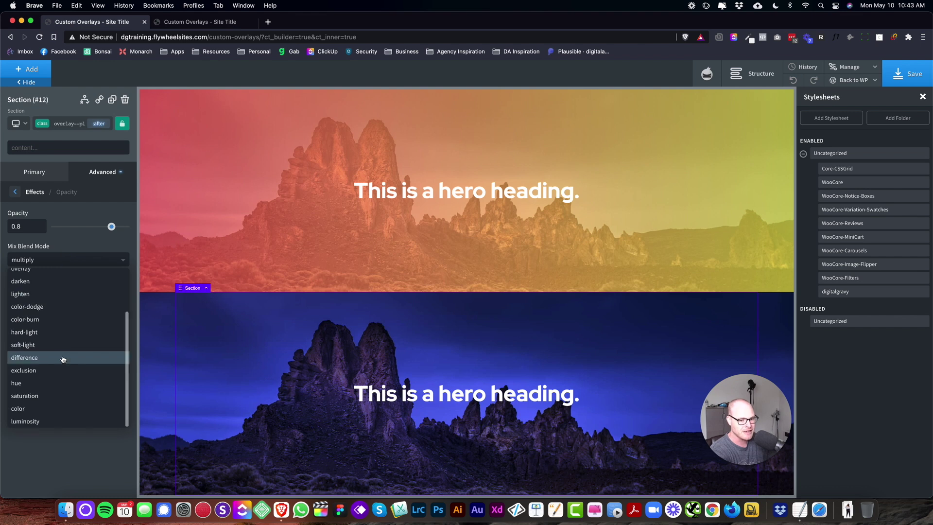
{"action": "left_click", "coordinate": [51, 427]}
{"action": "left_click", "coordinate": [47, 258]}
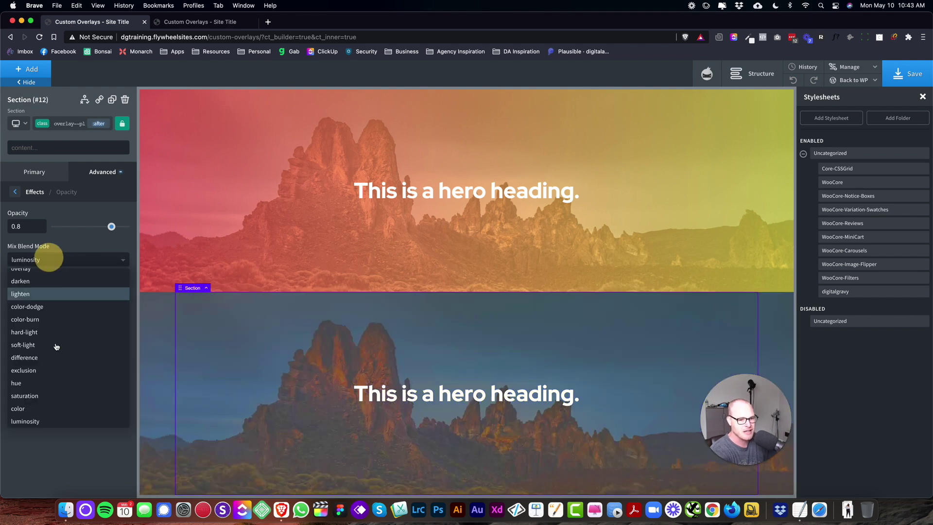
{"action": "left_click", "coordinate": [43, 370]}
{"action": "left_click", "coordinate": [59, 262]}
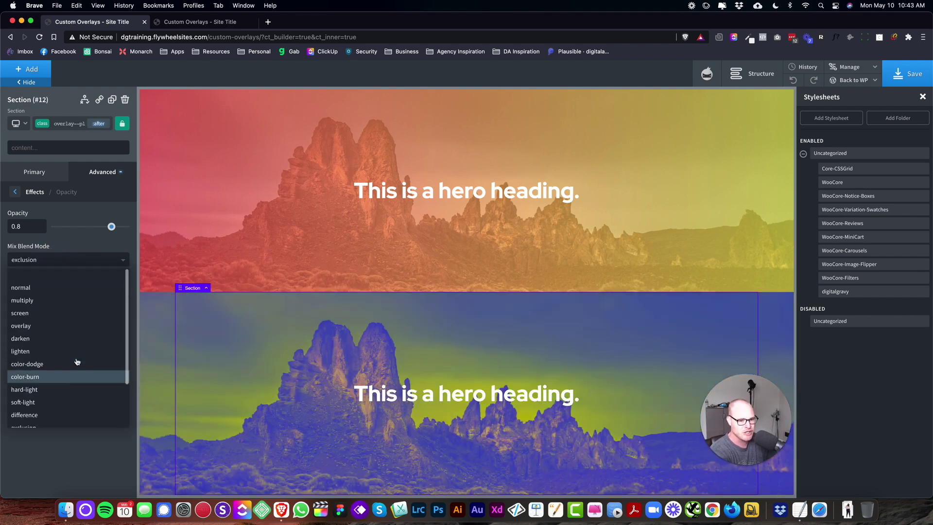
{"action": "left_click", "coordinate": [67, 327]}
{"action": "left_click", "coordinate": [52, 260]}
{"action": "left_click", "coordinate": [56, 275]}
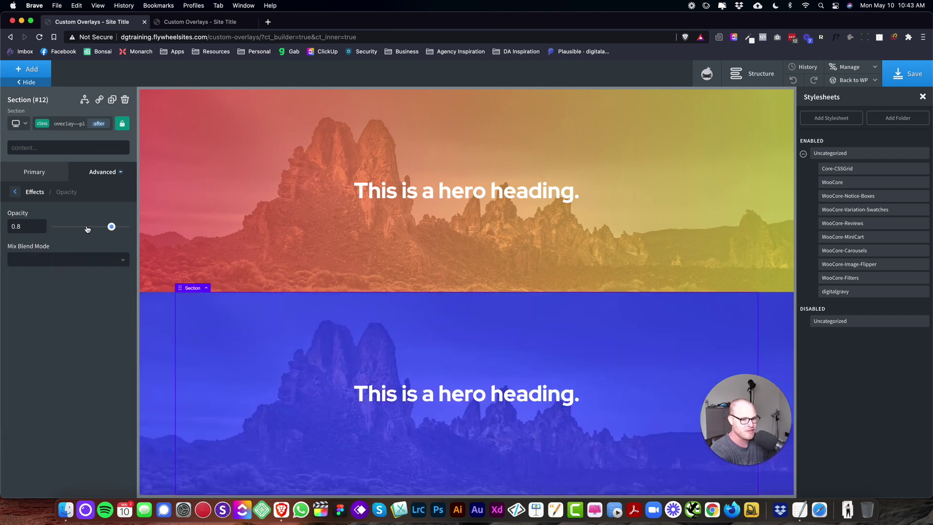
- Clear the opacity effect value of overlay--playground's :after state and return to the list of all styles
{"action": "left_click_drag", "start_coordinate": [111, 227], "coordinate": [125, 227]}
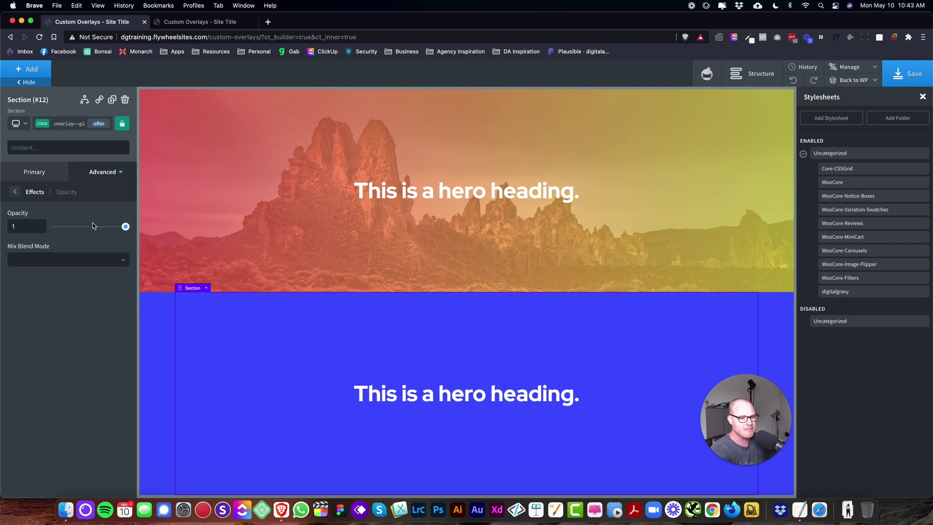
{"action": "left_click", "coordinate": [24, 228]}
{"action": "key", "text": "BackSpace"}
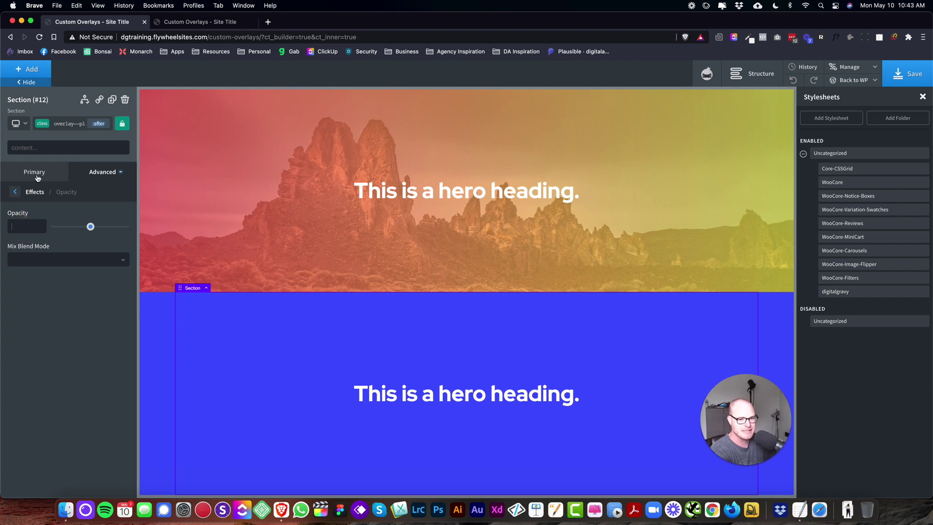
{"action": "left_click", "coordinate": [16, 193]}
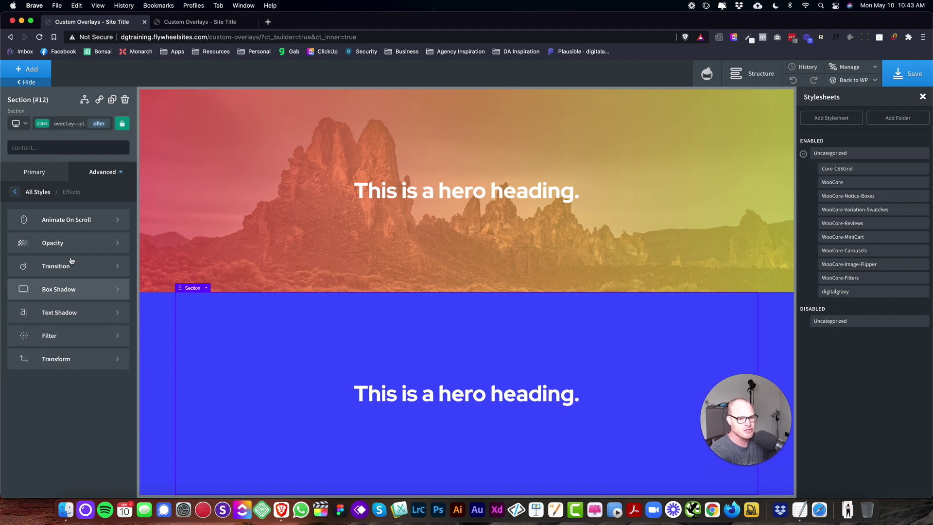
{"action": "left_click", "coordinate": [17, 194]}
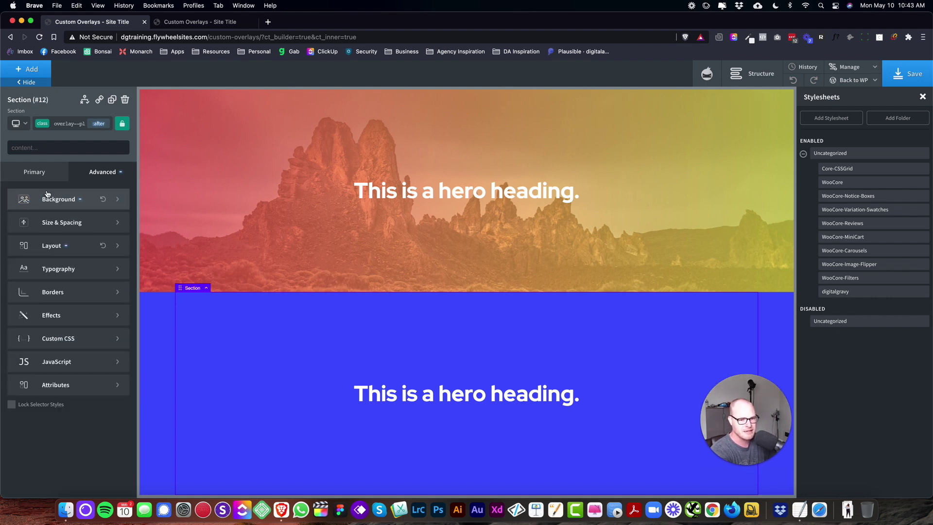
{"action": "left_click", "coordinate": [56, 311]}
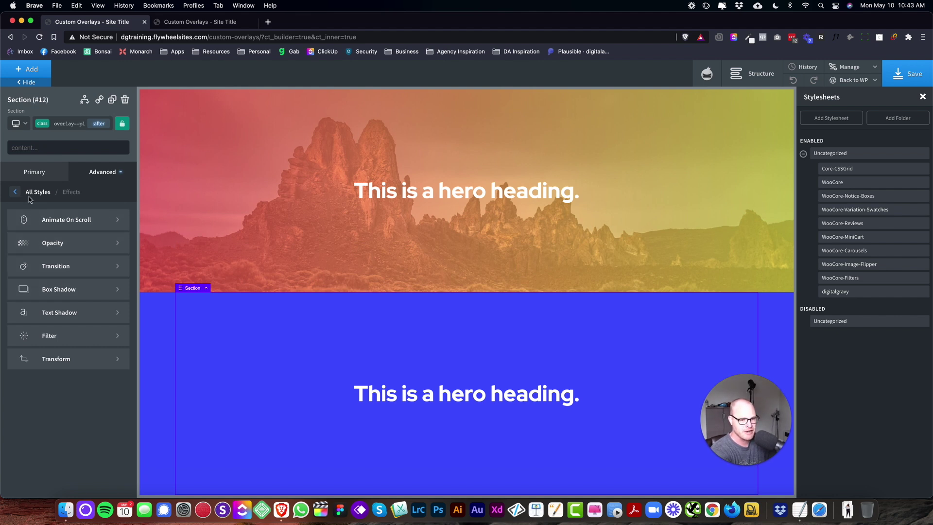
{"action": "left_click", "coordinate": [16, 193]}
- Lower the alpha of the :after state's background color until the blue tint disappears from the hero image
{"action": "left_click", "coordinate": [51, 202]}
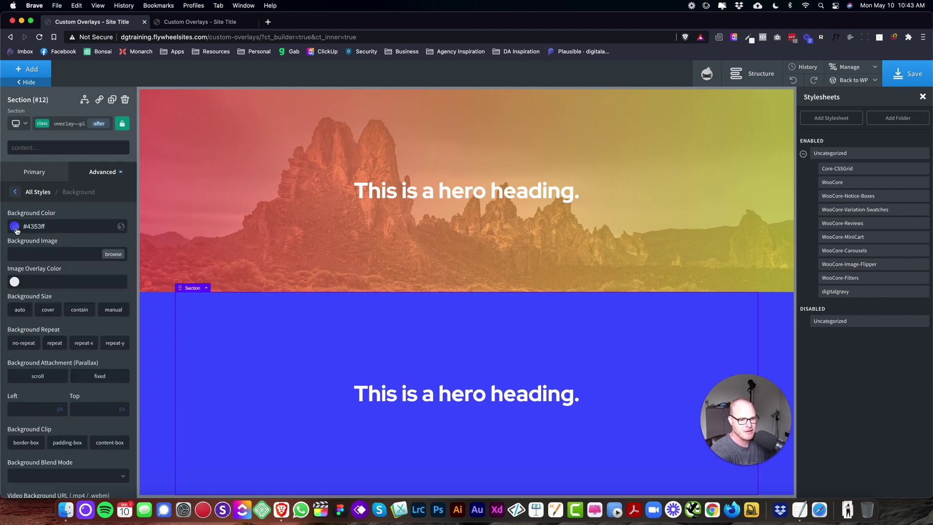
{"action": "left_click", "coordinate": [14, 227]}
{"action": "left_click_drag", "start_coordinate": [60, 314], "coordinate": [25, 317]}
{"action": "left_click", "coordinate": [15, 192]}
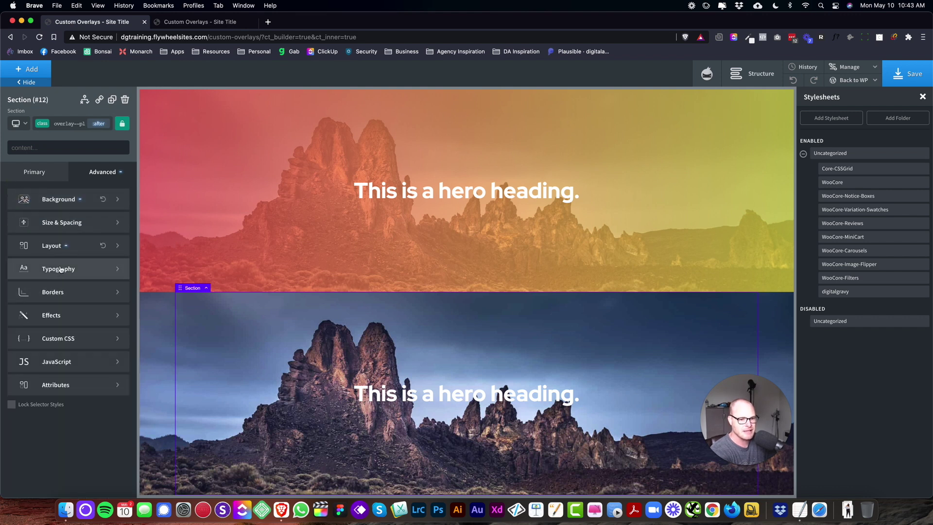
- Choose core - Background Dark as the box shadow color of overlay--playground's :after state
{"action": "left_click", "coordinate": [55, 315]}
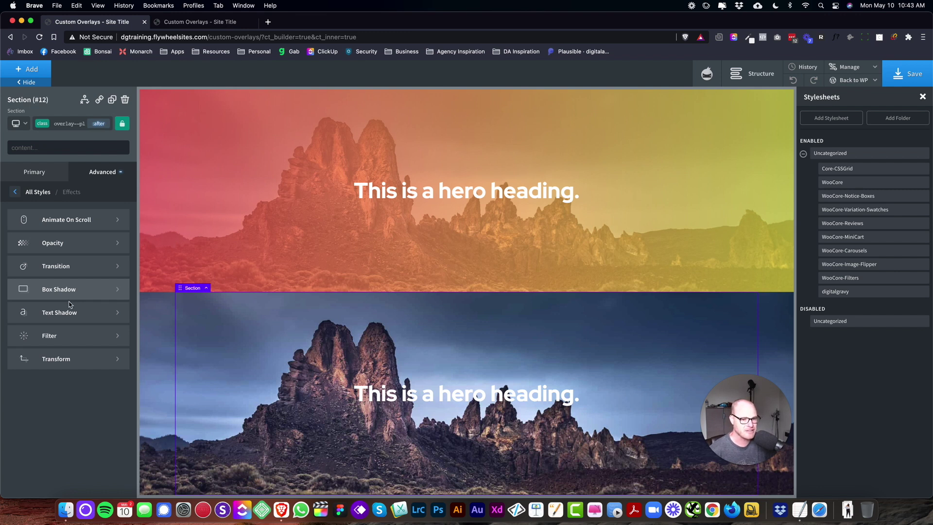
{"action": "left_click", "coordinate": [75, 289]}
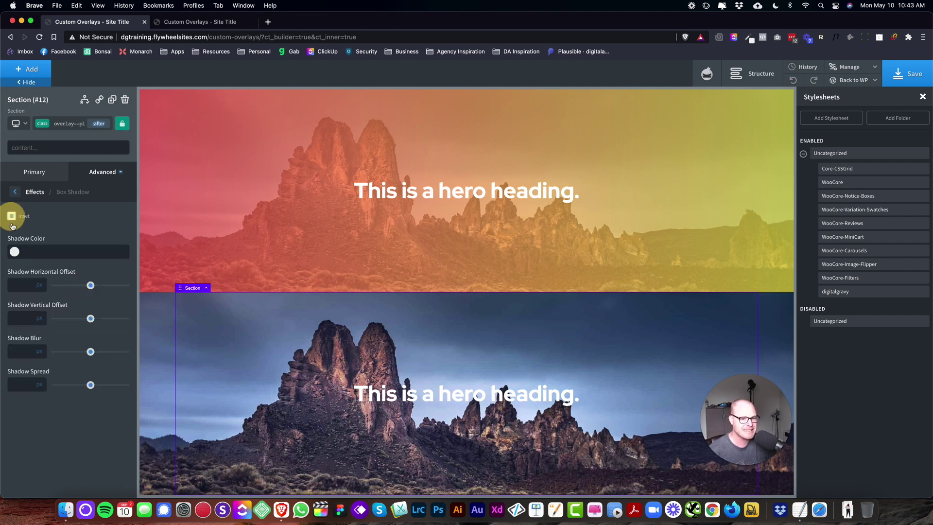
{"action": "left_click", "coordinate": [14, 252]}
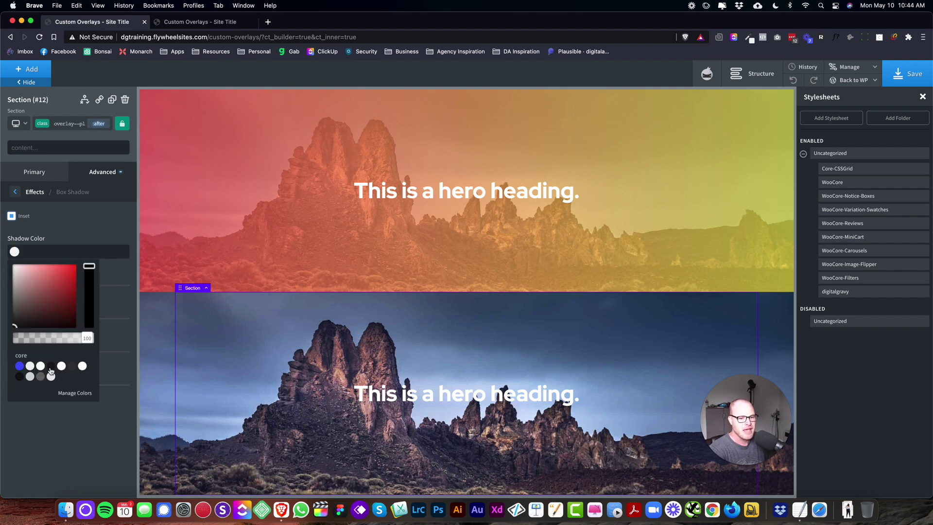
{"action": "left_click", "coordinate": [51, 366]}
{"action": "left_click", "coordinate": [79, 225]}
- Make the box shadow inset, with horizontal and vertical offsets of 0, a blur of 300 px and a spread of 0
{"action": "left_click", "coordinate": [21, 285]}
{"action": "type", "text": "0"}
{"action": "left_click", "coordinate": [20, 316]}
{"action": "type", "text": "0"}
{"action": "left_click", "coordinate": [19, 349]}
{"action": "type", "text": "300"}
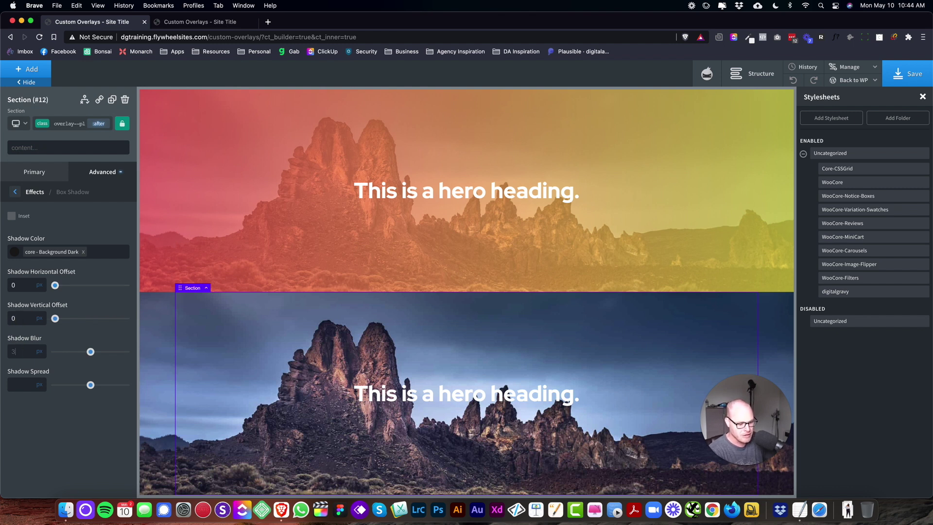
{"action": "left_click", "coordinate": [12, 217]}
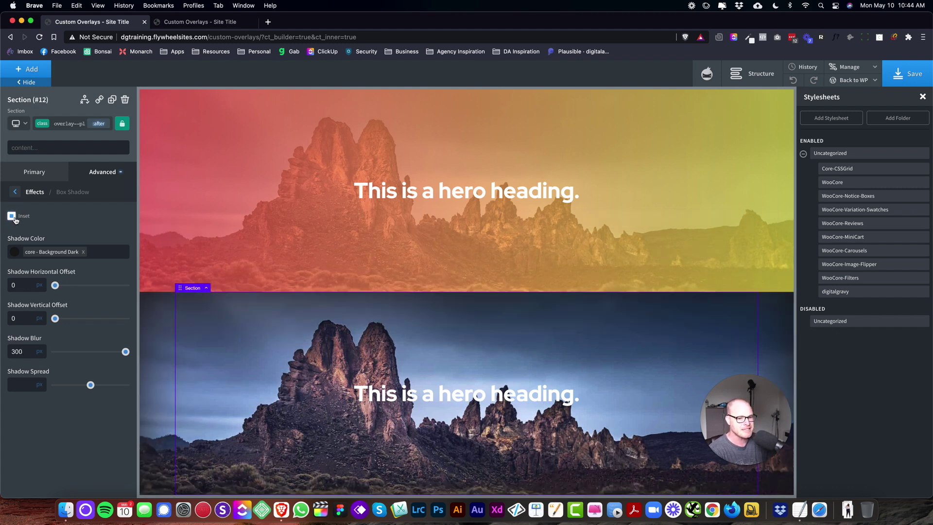
{"action": "left_click", "coordinate": [12, 383]}
{"action": "type", "text": "0"}
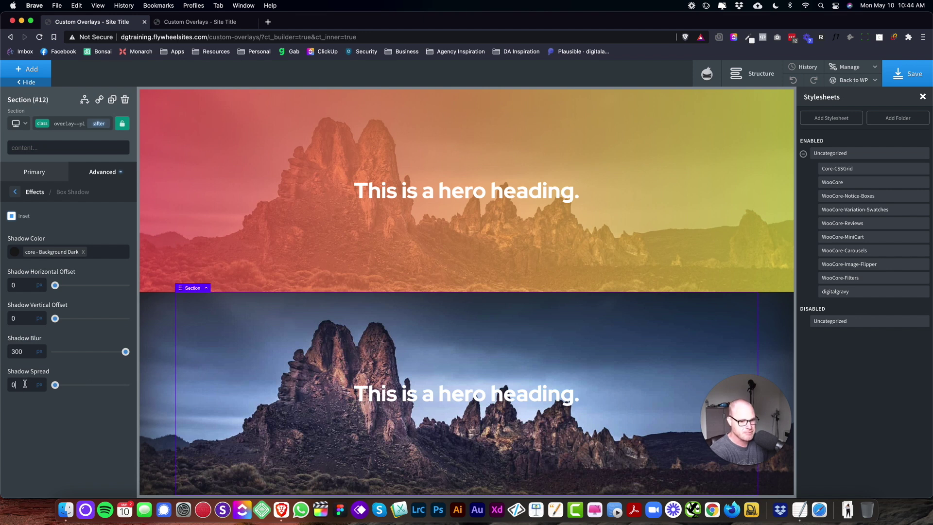
- Toggle the box shadow's Inset option off and on repeatedly to compare the hero with and without the vignette
{"action": "left_click", "coordinate": [12, 217]}
{"action": "left_click", "coordinate": [13, 218]}
{"action": "left_click", "coordinate": [12, 218]}
{"action": "left_click", "coordinate": [12, 218]}
{"action": "left_click", "coordinate": [13, 218]}
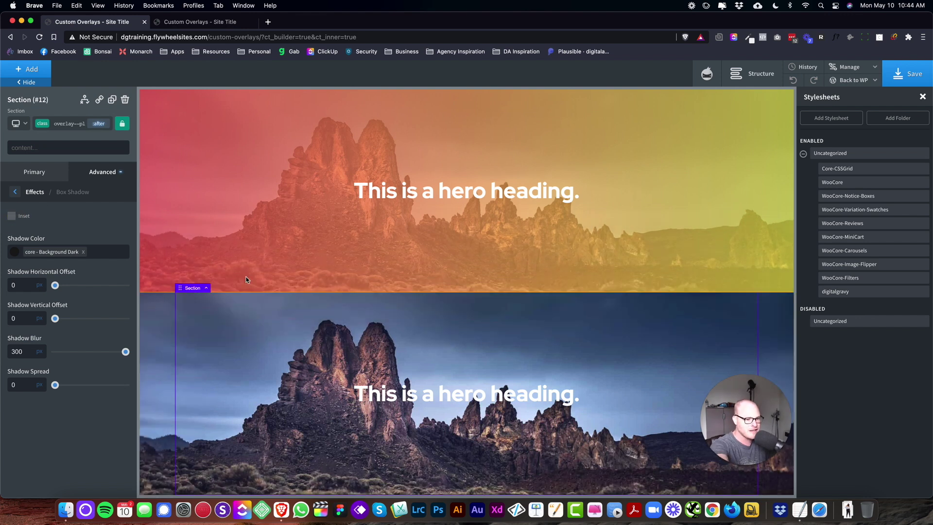
{"action": "left_click", "coordinate": [13, 217]}
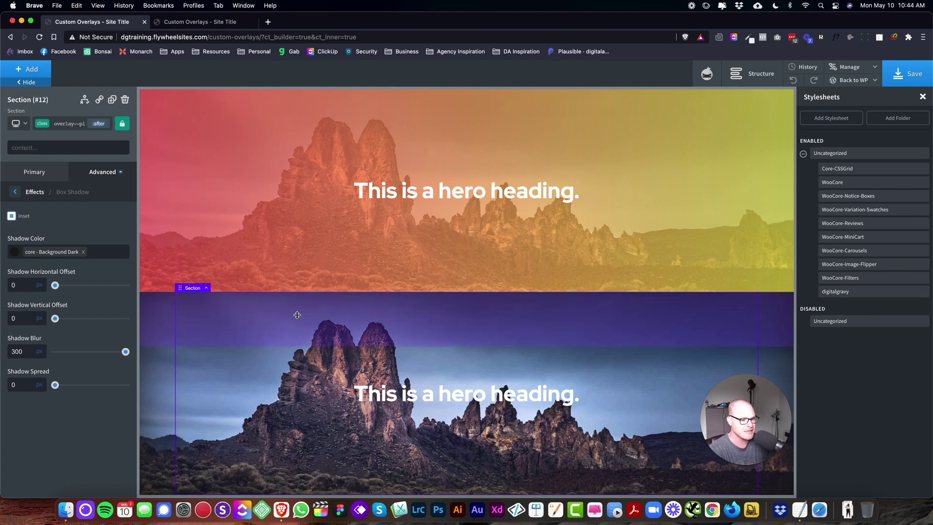
{"action": "left_click", "coordinate": [12, 217]}
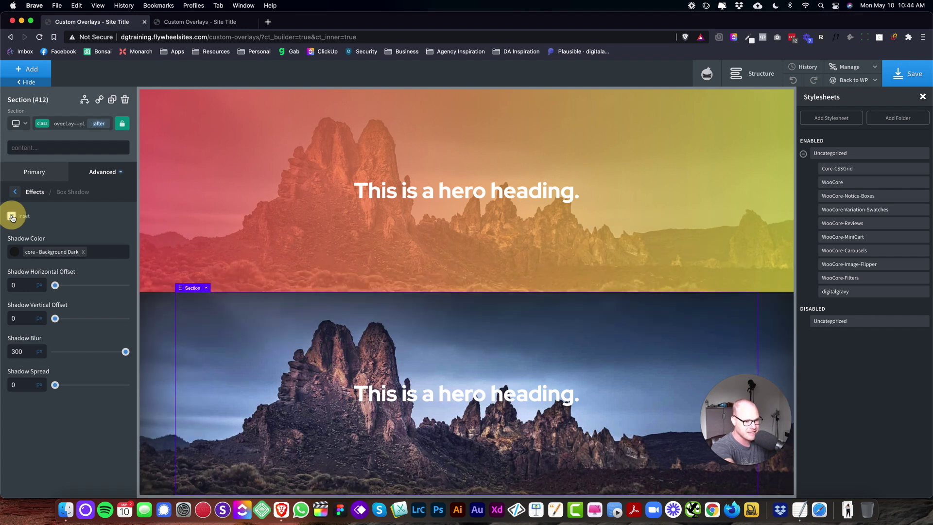
{"action": "left_click", "coordinate": [12, 216]}
- Set the inset box shadow's spread to 100 px
{"action": "left_click", "coordinate": [23, 387]}
{"action": "type", "text": "100"}
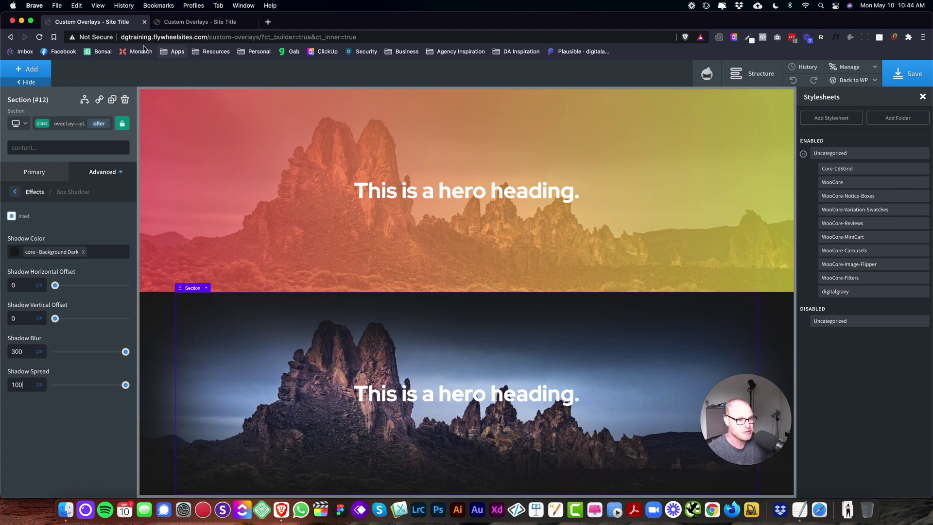
- Open the bookmarked MagicPatterns CSS backgrounds page from the Resources folder in a new tab and switch to it
{"action": "left_click", "coordinate": [218, 52]}
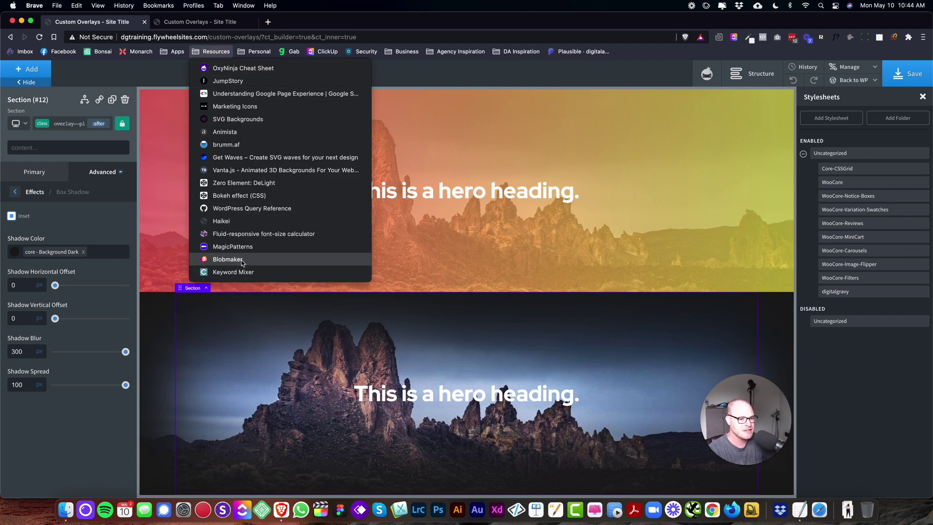
{"action": "left_click", "coordinate": [245, 249], "text": "super"}
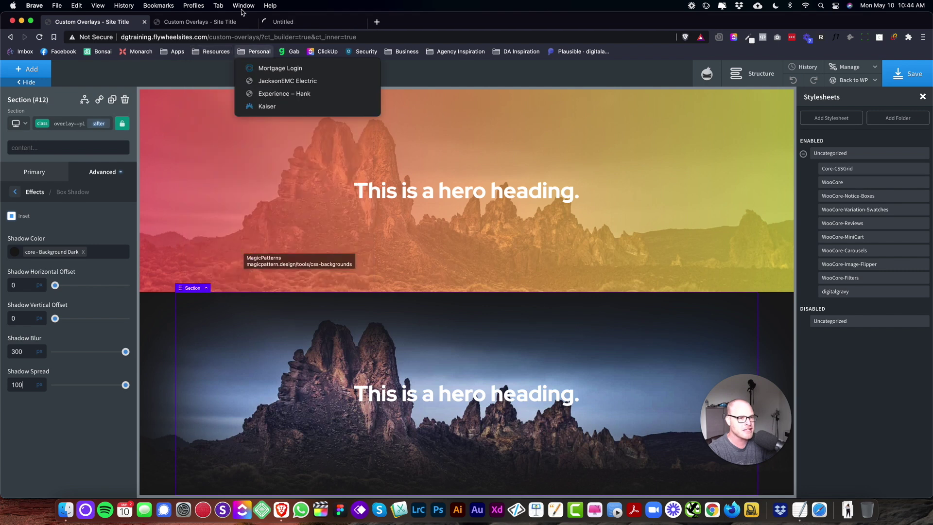
{"action": "left_click", "coordinate": [292, 22]}
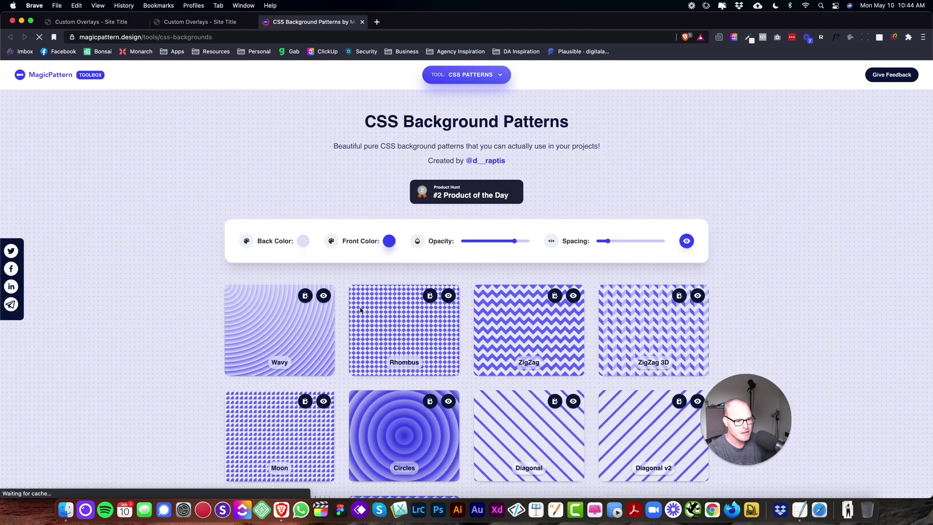
- Browse the CSS background patterns and preview Diagonal v3 as the page's background
{"action": "scroll", "coordinate": [366, 307], "scroll_direction": "down", "scroll_amount": 6}
{"action": "scroll", "coordinate": [366, 307], "scroll_direction": "up", "scroll_amount": 3}
{"action": "scroll", "coordinate": [366, 307], "scroll_direction": "down", "scroll_amount": 5}
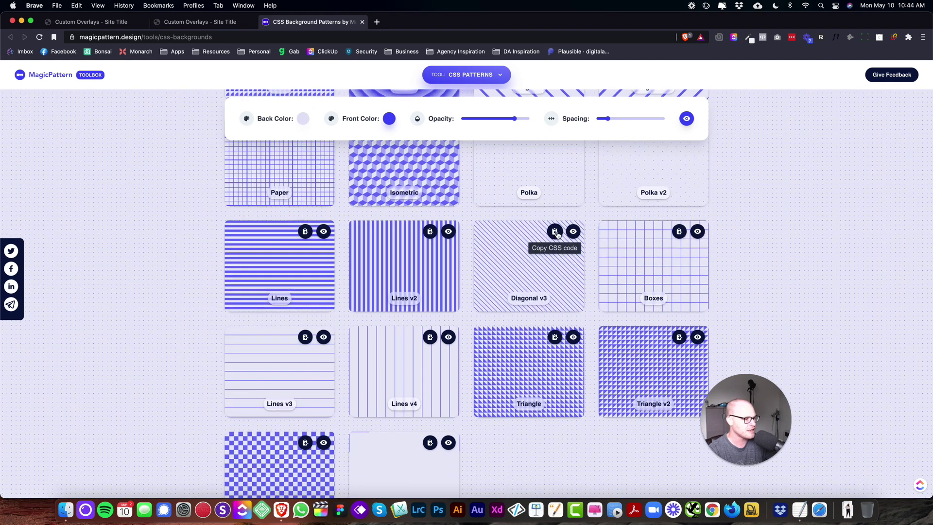
{"action": "left_click", "coordinate": [573, 233]}
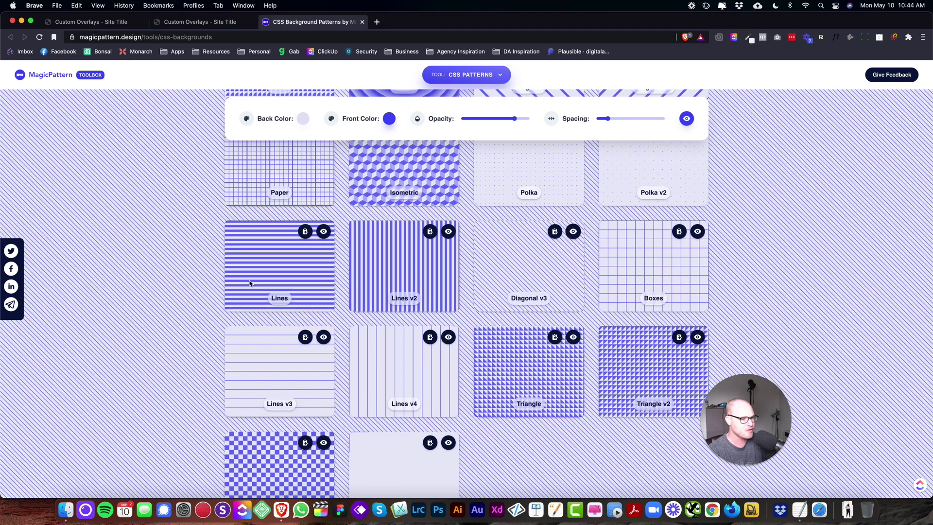
{"action": "scroll", "coordinate": [348, 240], "scroll_direction": "up", "scroll_amount": 10}
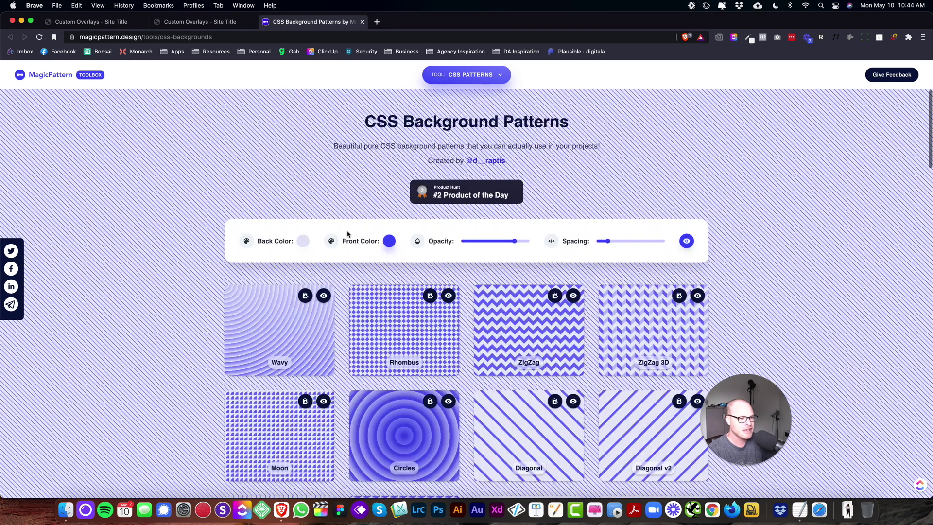
- Set the pattern's back color to black (000000) and its front color to dark gray 262626
{"action": "left_click", "coordinate": [302, 241]}
{"action": "left_click_drag", "start_coordinate": [250, 331], "coordinate": [246, 343]}
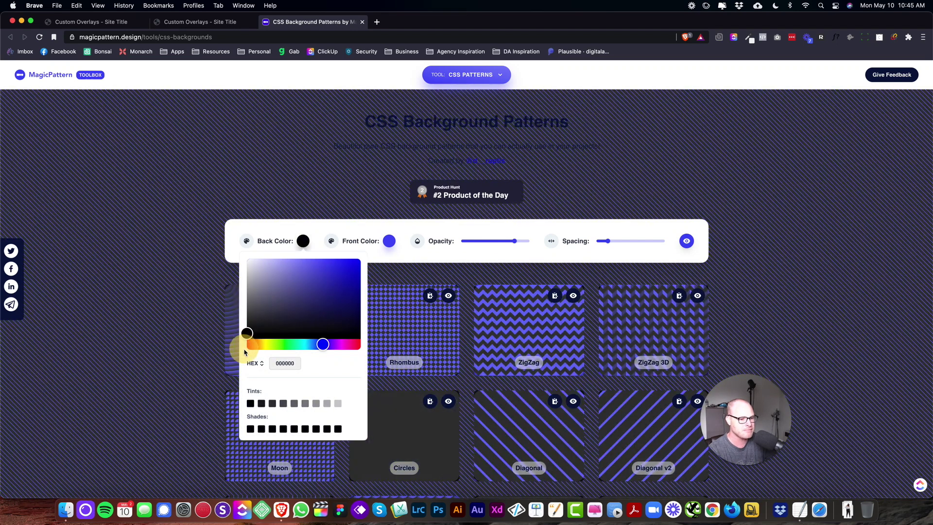
{"action": "left_click", "coordinate": [389, 241]}
{"action": "left_click_drag", "start_coordinate": [348, 264], "coordinate": [323, 250]}
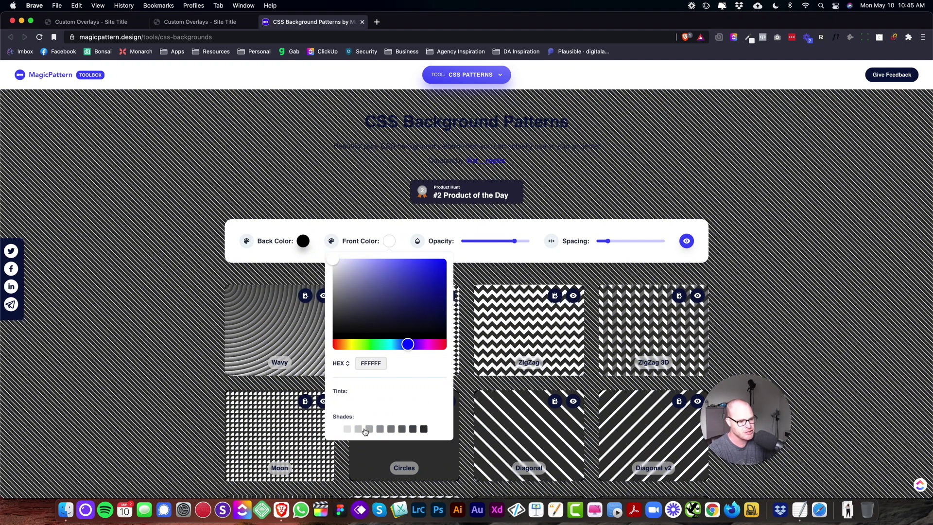
{"action": "left_click", "coordinate": [391, 429]}
{"action": "left_click", "coordinate": [402, 429]}
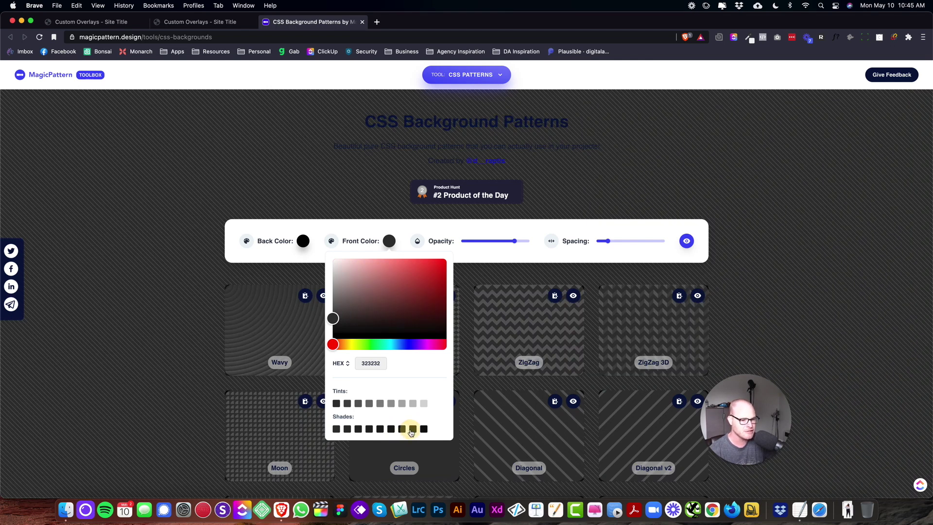
{"action": "left_click", "coordinate": [412, 429]}
{"action": "left_click", "coordinate": [349, 405]}
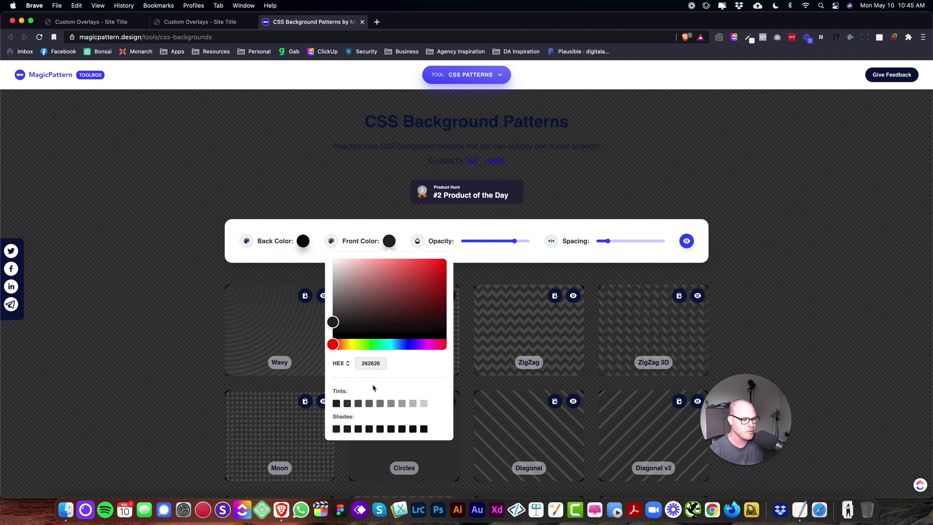
- Lower the pattern opacity to the minimum, widen the spacing slightly, and copy the CSS of the Diagonal v3 pattern
{"action": "left_click_drag", "start_coordinate": [515, 243], "coordinate": [464, 245]}
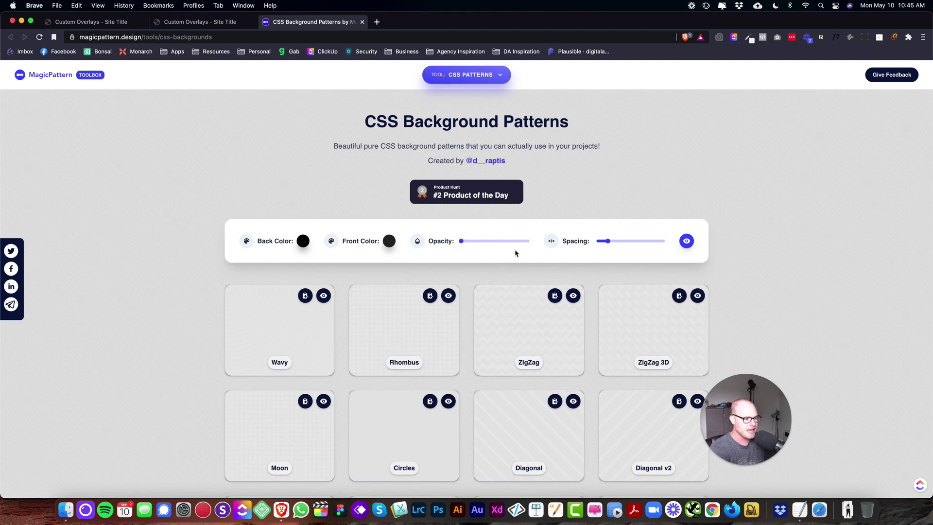
{"action": "left_click_drag", "start_coordinate": [611, 244], "coordinate": [612, 244]}
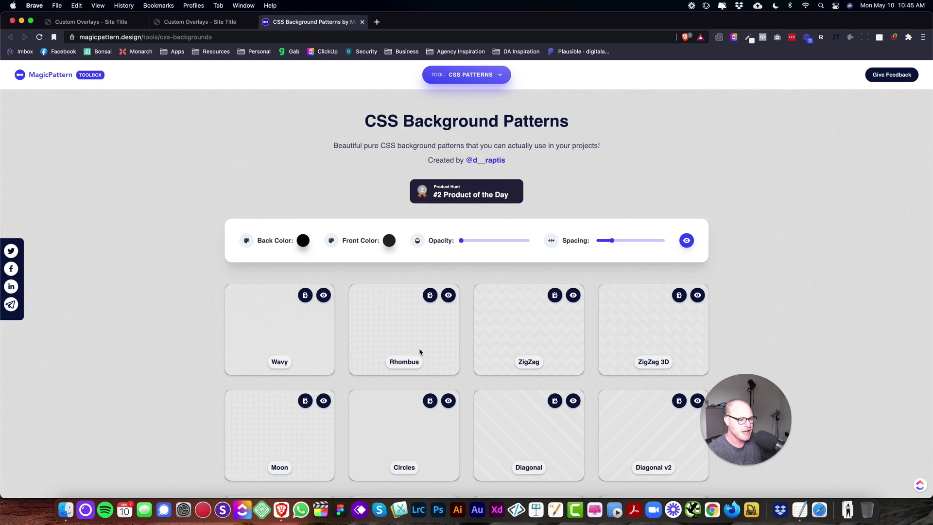
{"action": "scroll", "coordinate": [420, 352], "scroll_direction": "down", "scroll_amount": 5}
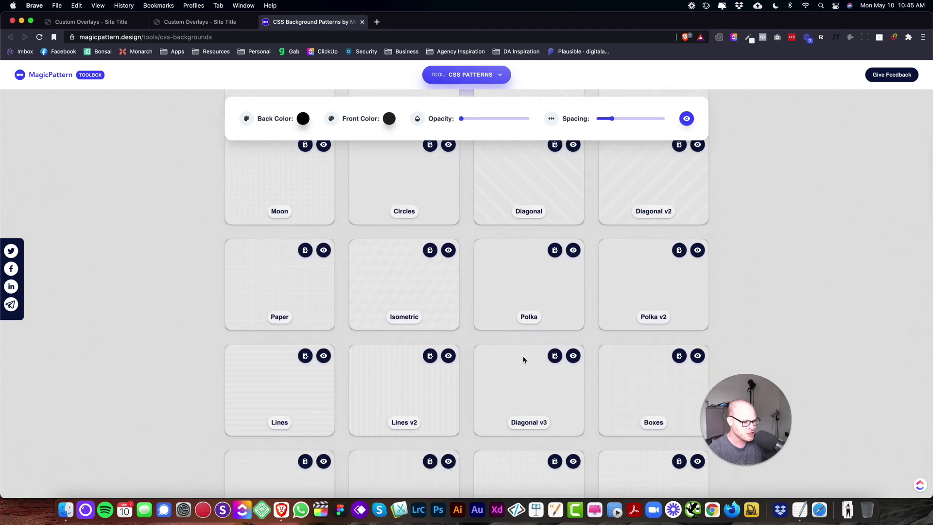
{"action": "left_click", "coordinate": [558, 358]}
- Return to the Oxygen builder tab and turn off the Inset option of the overlay--playground :after box shadow
{"action": "left_click", "coordinate": [197, 22]}
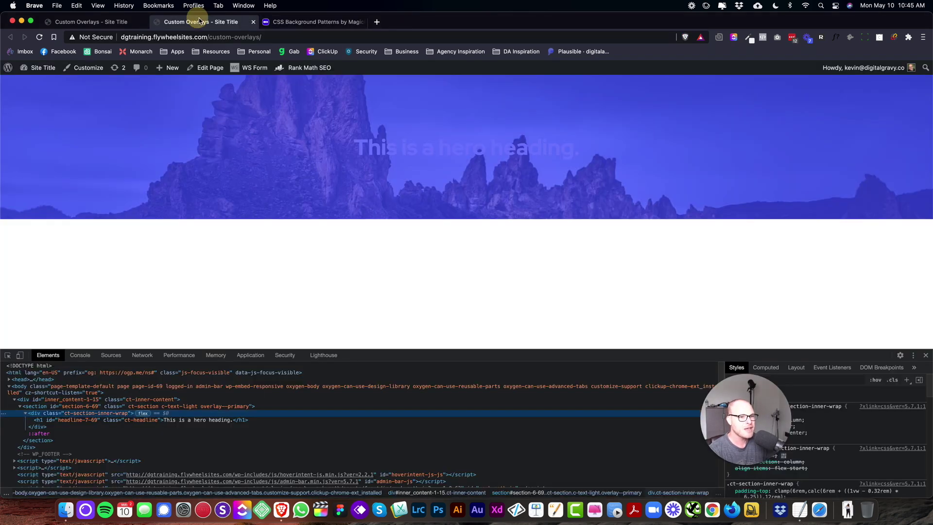
{"action": "left_click", "coordinate": [125, 23]}
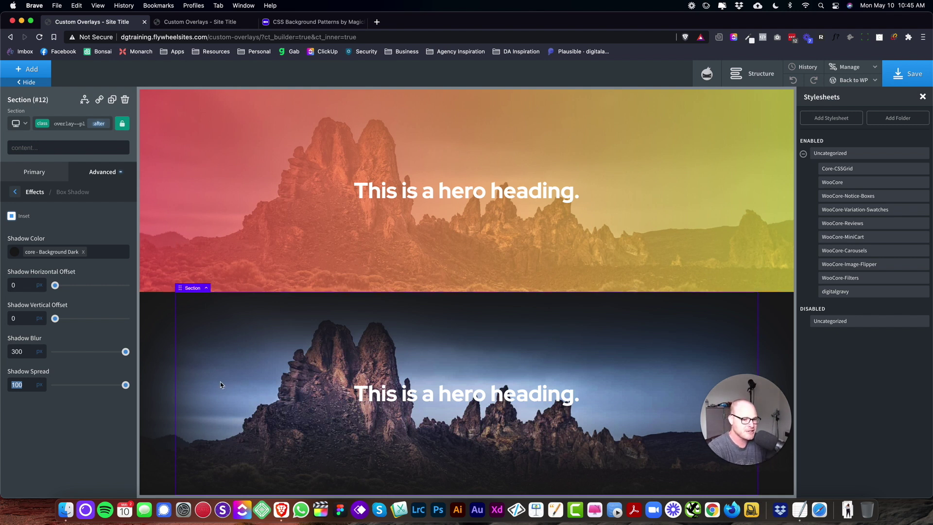
{"action": "left_click", "coordinate": [15, 192]}
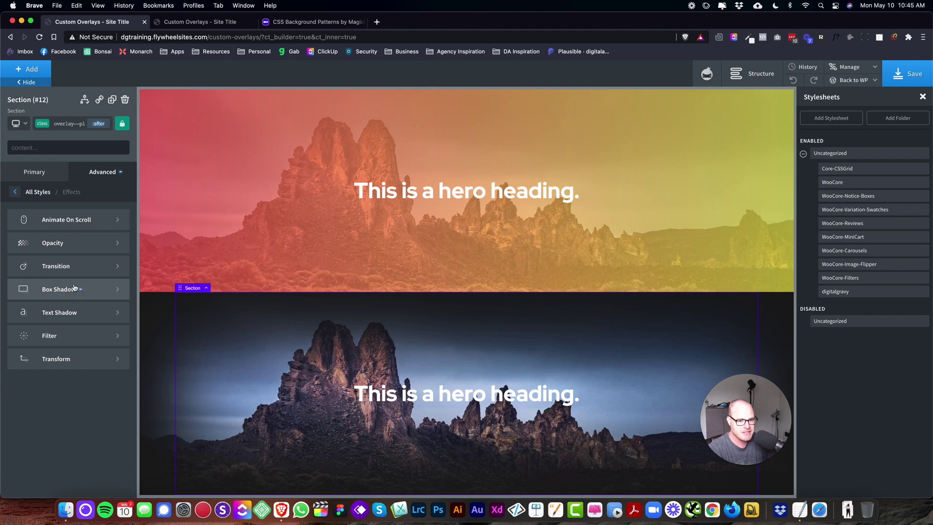
{"action": "left_click", "coordinate": [67, 288]}
{"action": "left_click", "coordinate": [11, 216]}
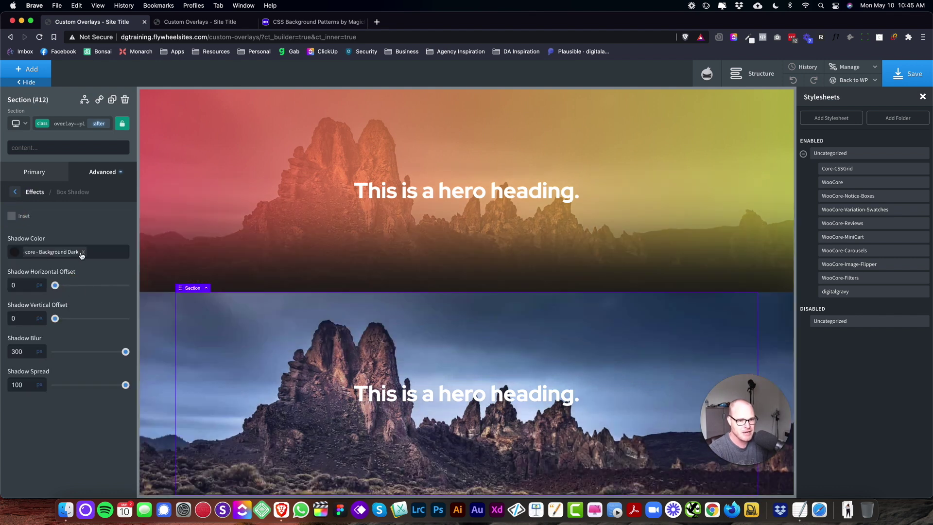
- Clear the box shadow's color, horizontal and vertical offsets, blur and spread
{"action": "left_click", "coordinate": [83, 252]}
{"action": "left_click", "coordinate": [25, 287]}
{"action": "key", "text": "BackSpace"}
{"action": "left_click", "coordinate": [16, 319]}
{"action": "key", "text": "BackSpace"}
{"action": "left_click", "coordinate": [21, 353]}
{"action": "key", "text": "BackSpace"}
{"action": "left_click", "coordinate": [25, 388]}
{"action": "key", "text": "BackSpace"}
{"action": "left_click", "coordinate": [27, 192]}
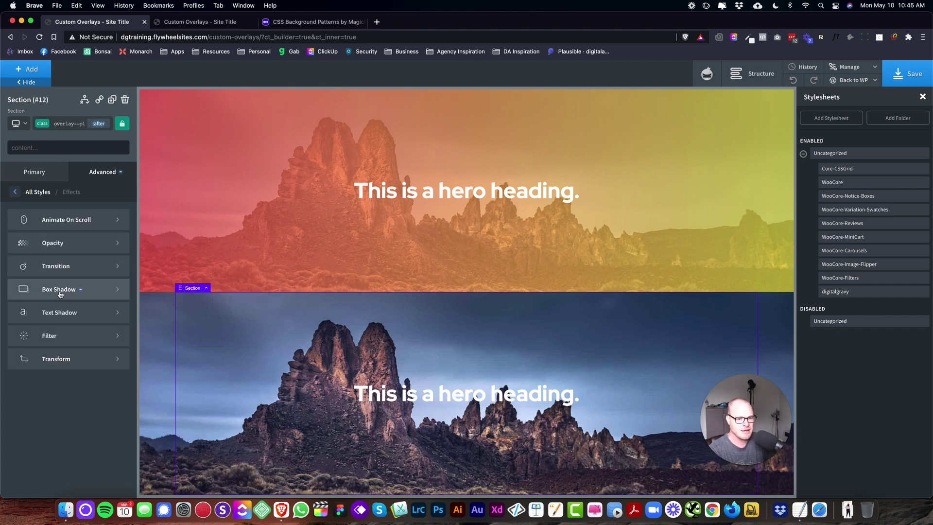
- Reset the remaining Effects styles of overlay--playground's :after state
{"action": "left_click", "coordinate": [15, 192]}
{"action": "left_click", "coordinate": [68, 248]}
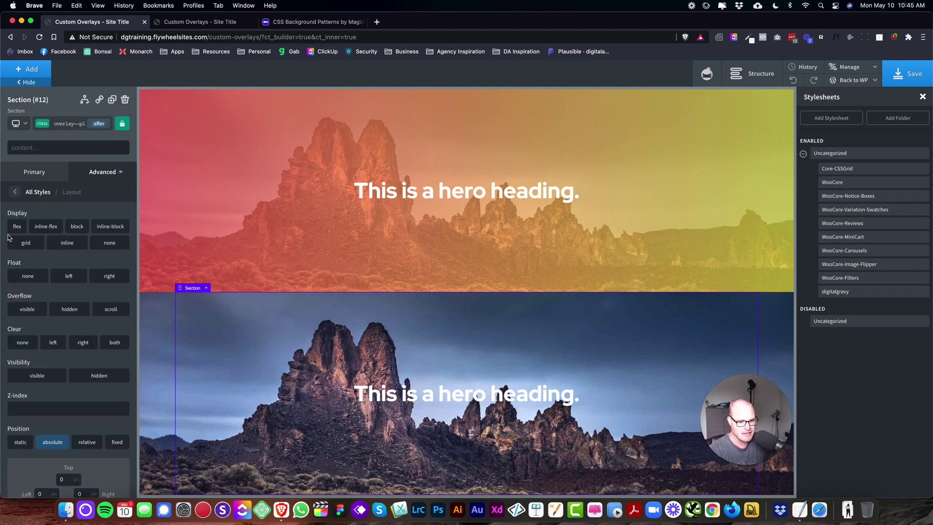
{"action": "left_click", "coordinate": [15, 192]}
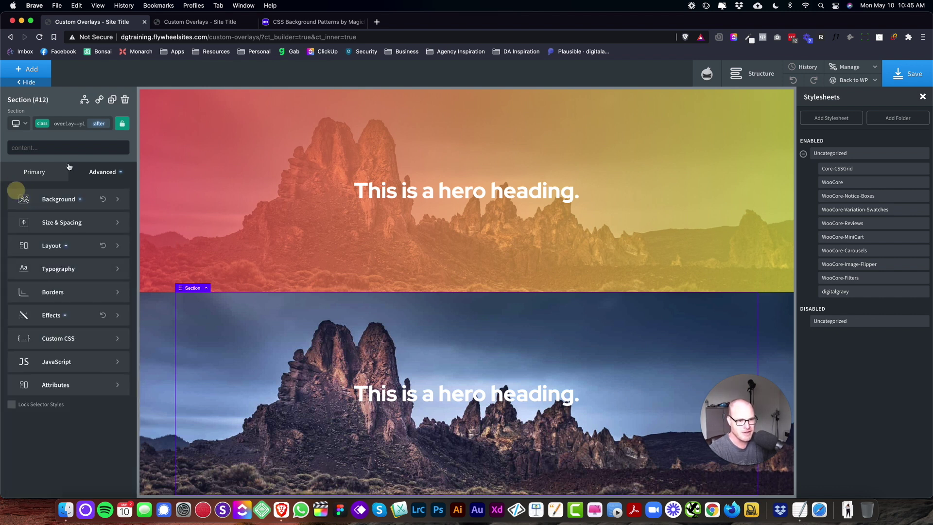
{"action": "left_click", "coordinate": [77, 314]}
{"action": "left_click", "coordinate": [16, 192]}
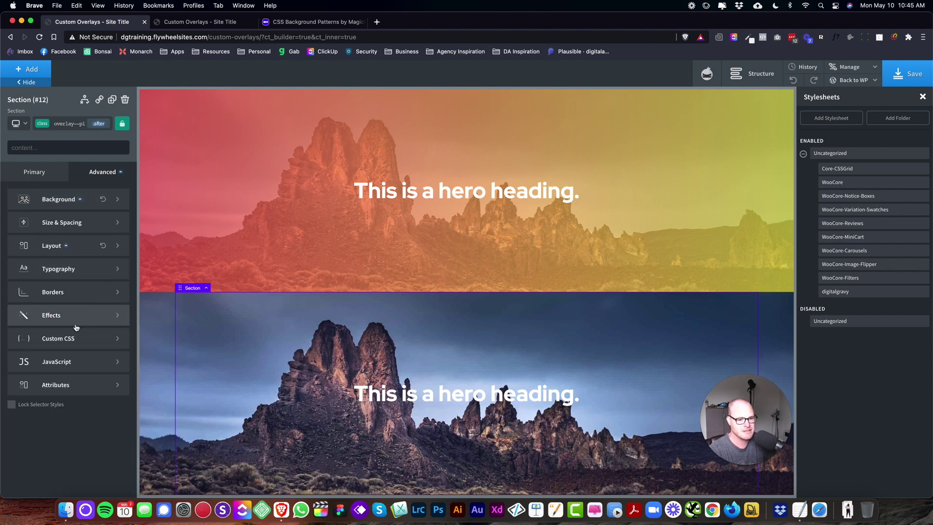
- Paste the copied diagonal pattern CSS as custom CSS for overlay--playground's :after state and view the result at full width
{"action": "left_click", "coordinate": [99, 123]}
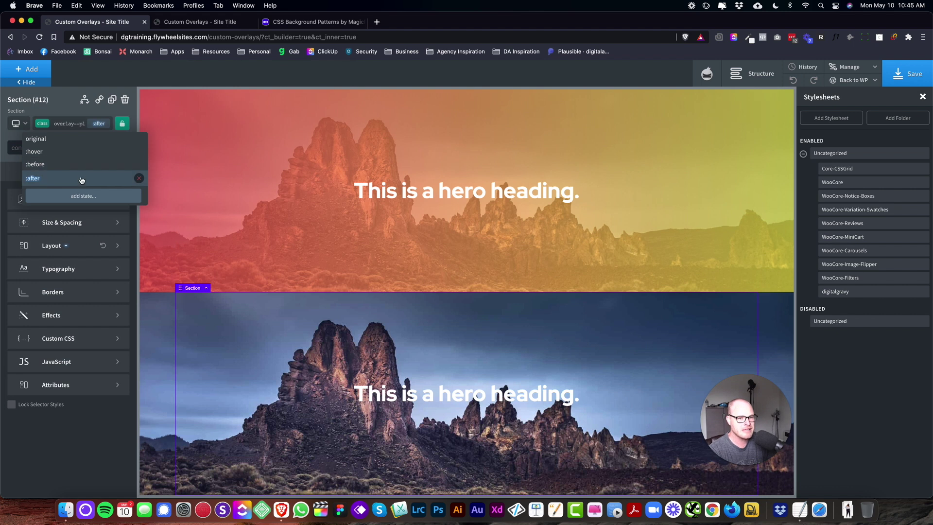
{"action": "left_click", "coordinate": [97, 177]}
{"action": "left_click", "coordinate": [58, 338]}
{"action": "left_click", "coordinate": [90, 299]}
{"action": "type", "text": "background-color: #000000; opacity: 0.1; background-size: 12px 12px; background-image: repeating-linear-gradient(45deg, #262626 0, #262626 1.2000000000000002px, #000000 0, #000000 50%);"}
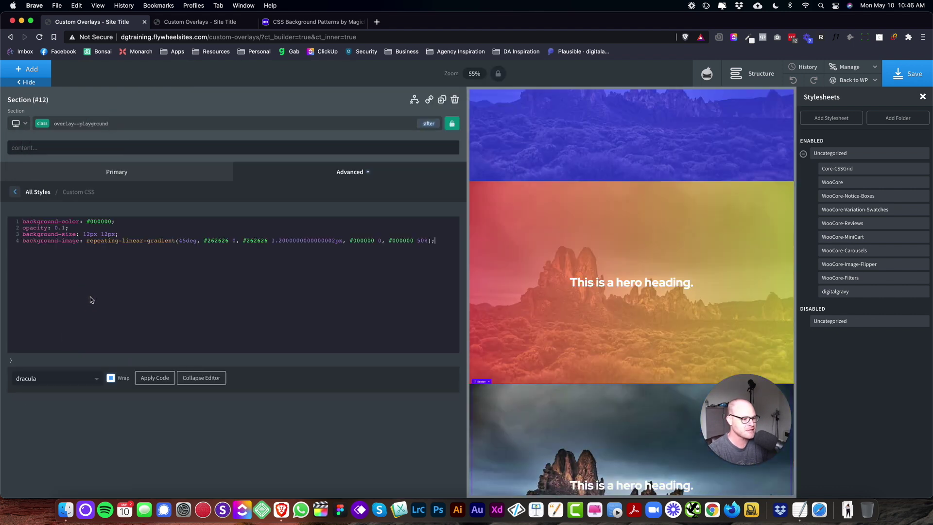
{"action": "left_click", "coordinate": [602, 419]}
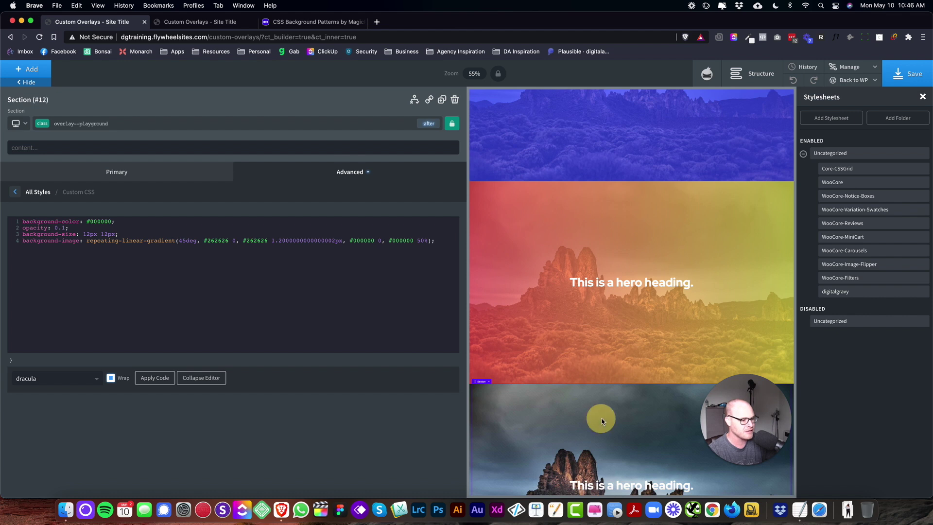
{"action": "left_click", "coordinate": [592, 377]}
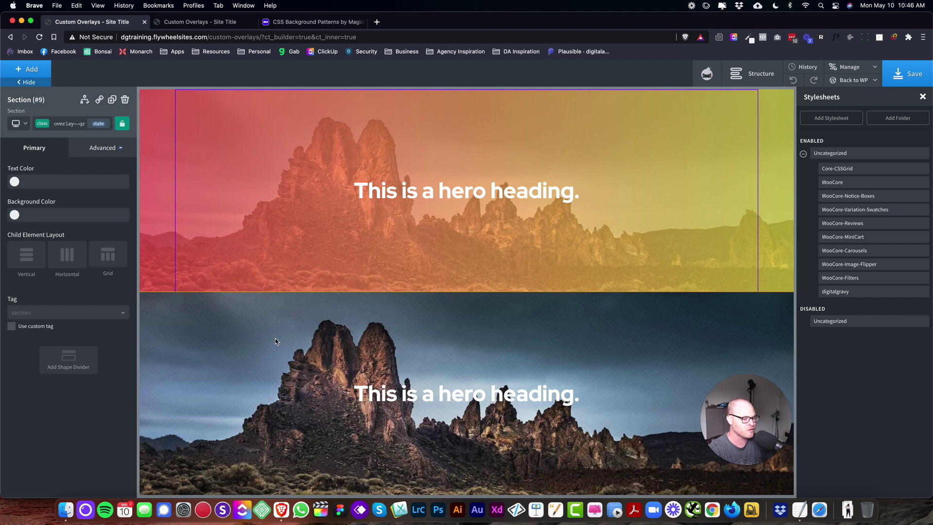
{"action": "left_click", "coordinate": [98, 147]}
{"action": "left_click", "coordinate": [100, 123]}
{"action": "left_click", "coordinate": [78, 178]}
{"action": "left_click", "coordinate": [77, 333]}
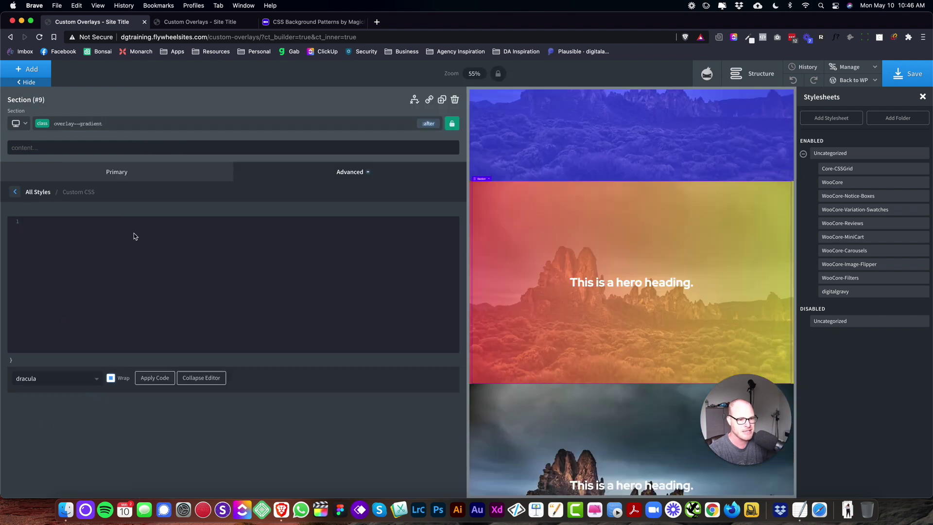
{"action": "left_click", "coordinate": [222, 124]}
{"action": "left_click", "coordinate": [389, 191]}
{"action": "scroll", "coordinate": [521, 360], "scroll_direction": "down", "scroll_amount": 3}
- Set the opacity to 0.3 in the custom CSS of the pattern hero's overlay--playground :after state
{"action": "left_click", "coordinate": [521, 360]}
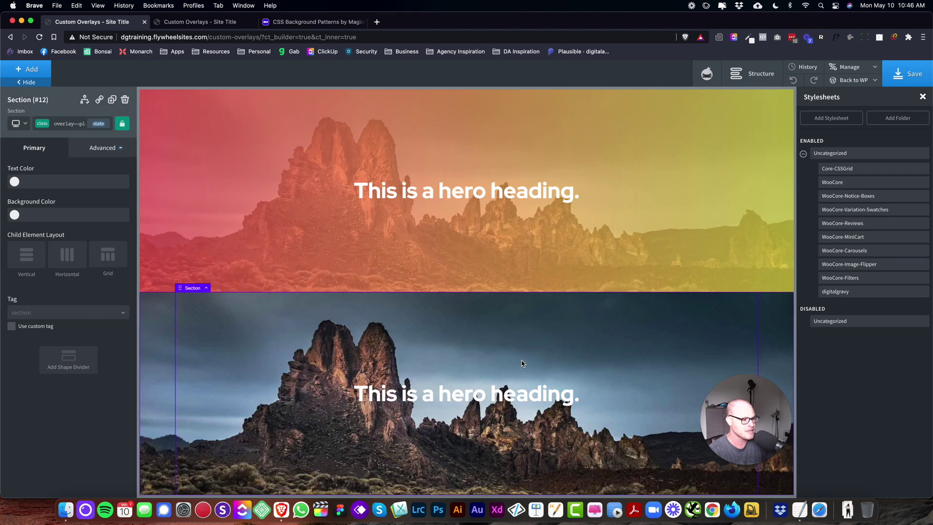
{"action": "left_click", "coordinate": [99, 123]}
{"action": "left_click", "coordinate": [57, 179]}
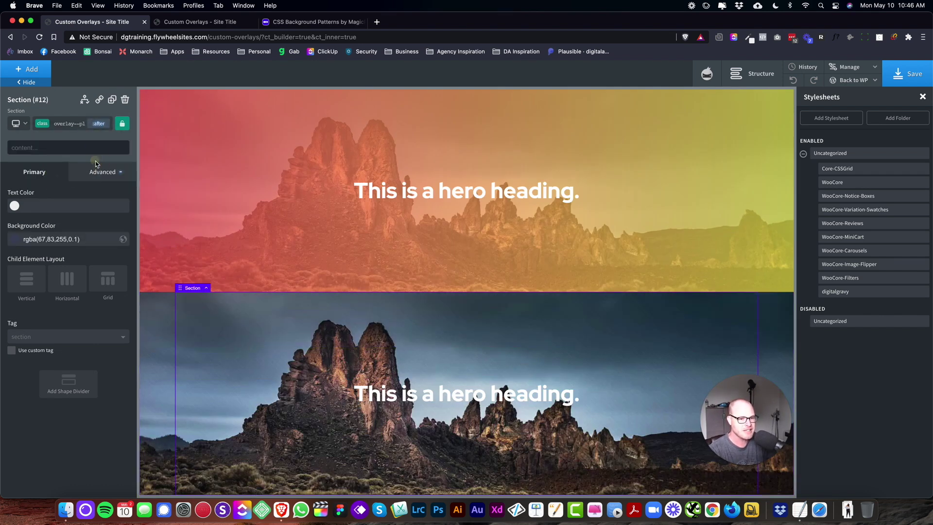
{"action": "left_click", "coordinate": [96, 166]}
{"action": "left_click", "coordinate": [73, 330]}
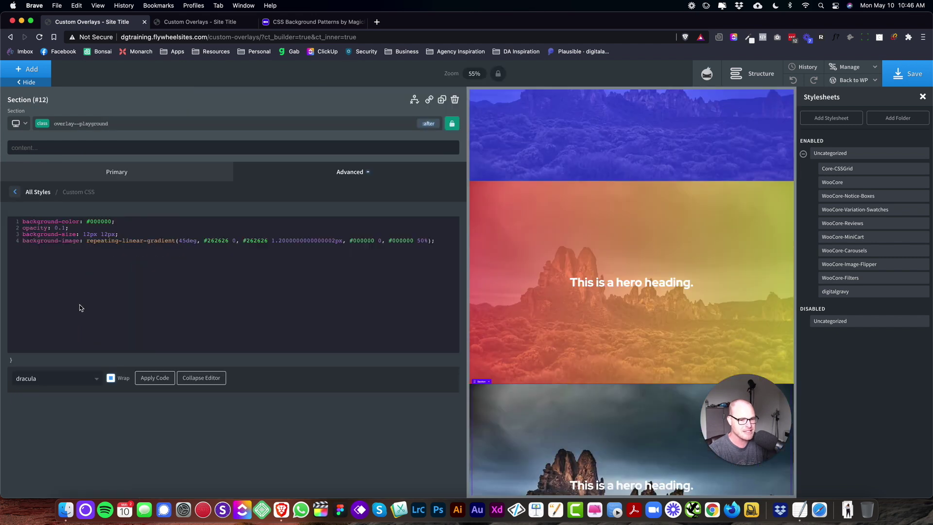
{"action": "left_click", "coordinate": [200, 270]}
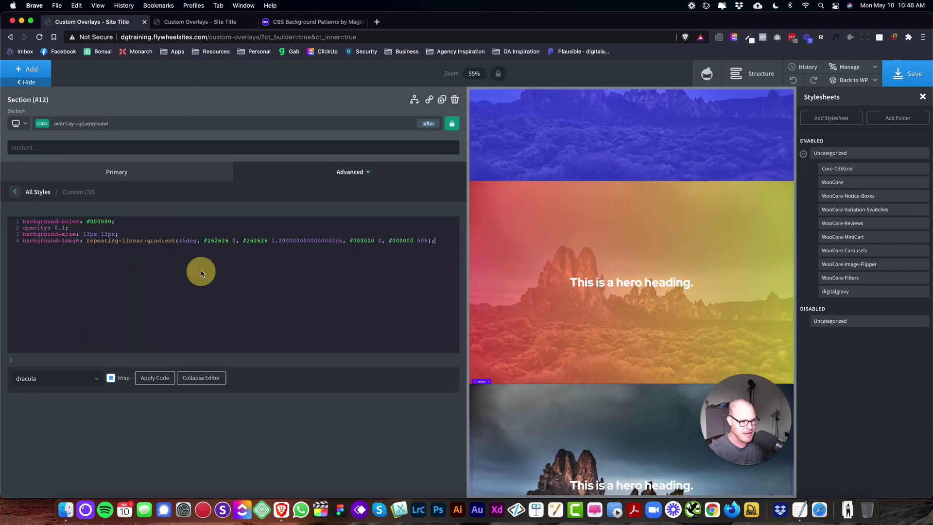
{"action": "left_click", "coordinate": [66, 228]}
{"action": "key", "text": "BackSpace"}
{"action": "type", "text": "4"}
{"action": "key", "text": "BackSpace"}
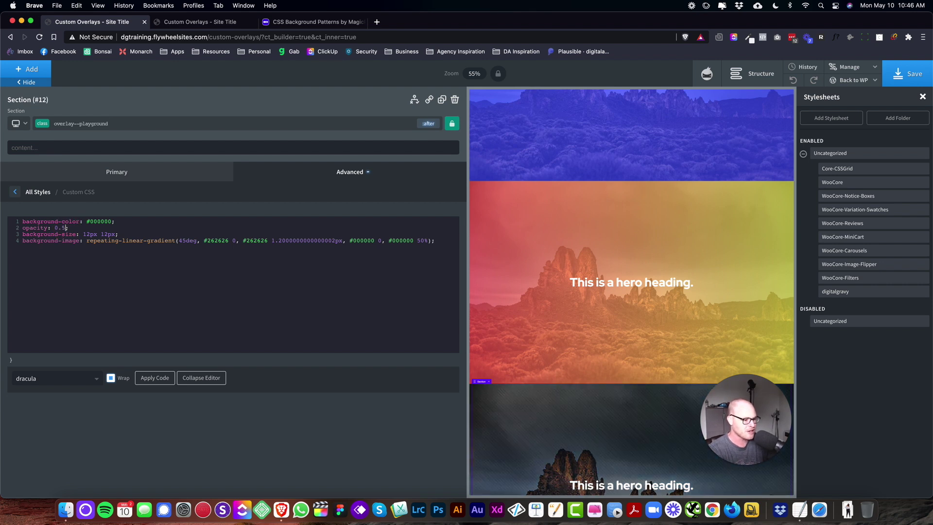
{"action": "type", "text": "3"}
{"action": "left_click", "coordinate": [549, 171]}
{"action": "left_click", "coordinate": [263, 339]}
- Save the page, then reload the live page without developer tools and examine the pattern overlay hero
{"action": "left_click", "coordinate": [916, 74]}
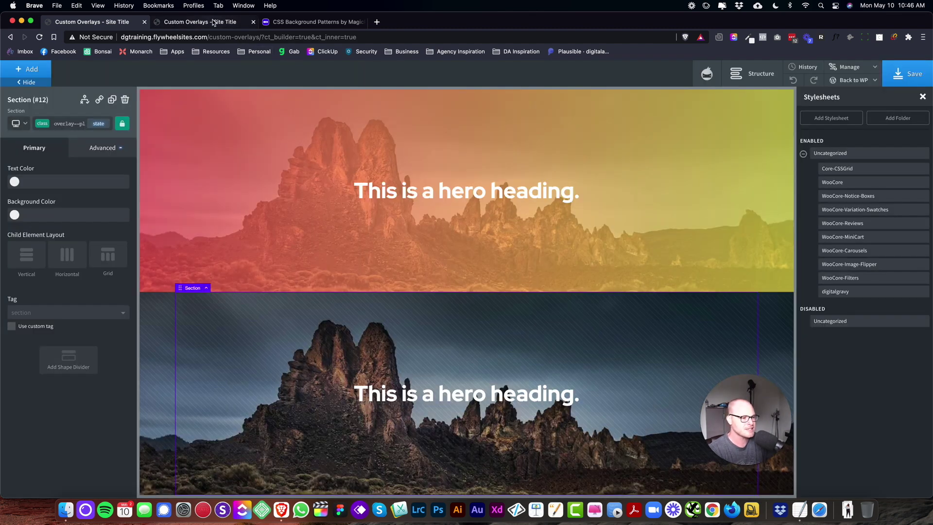
{"action": "left_click", "coordinate": [214, 22]}
{"action": "key", "text": "super+r"}
{"action": "left_click", "coordinate": [925, 355]}
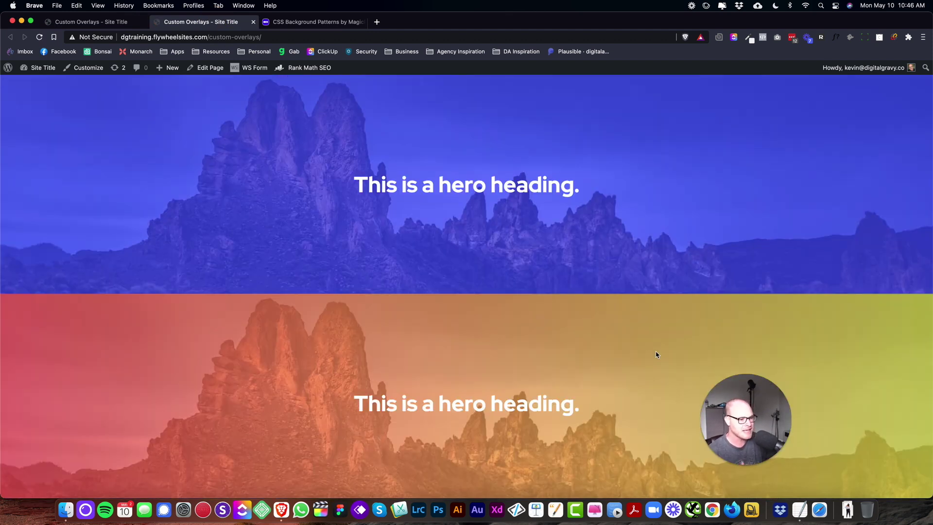
{"action": "scroll", "coordinate": [651, 350], "scroll_direction": "down", "scroll_amount": 5}
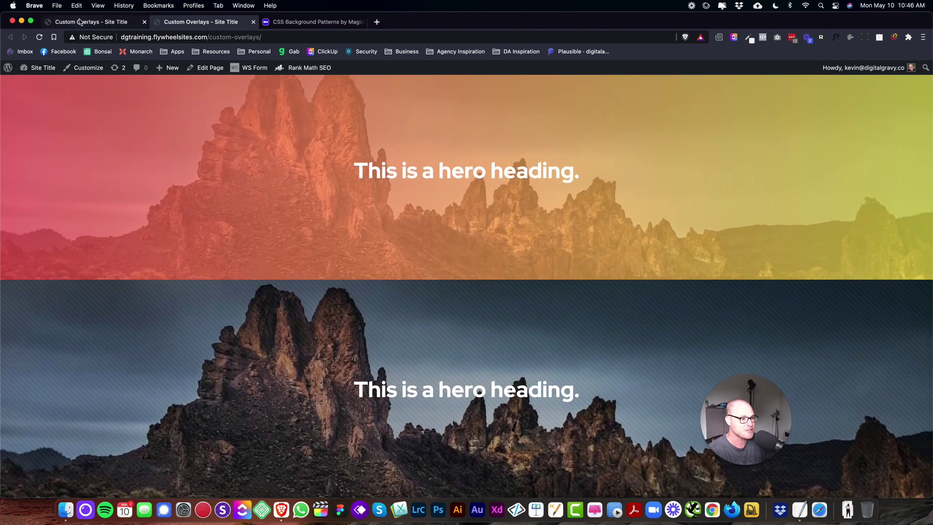
- Return to the builder and open the background gradient settings of the gradient hero's overlay--gradient class in its :after state
{"action": "left_click", "coordinate": [118, 22]}
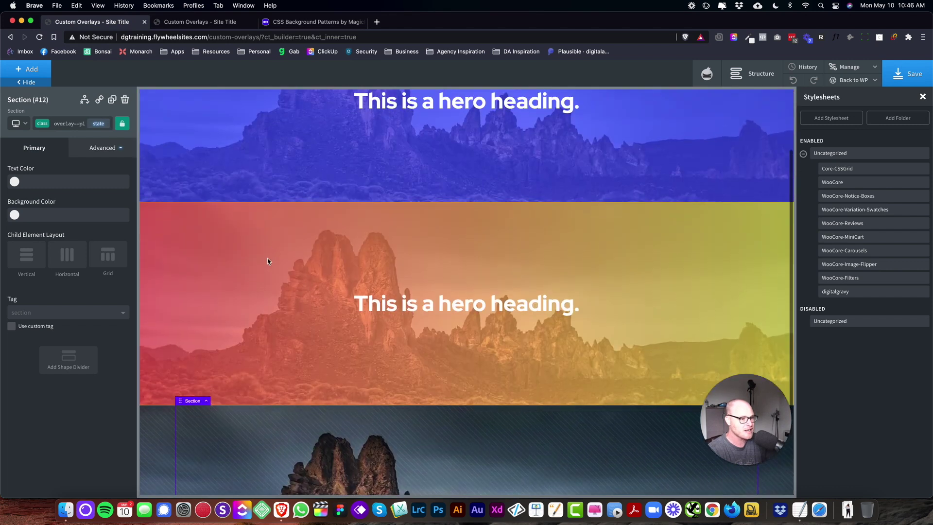
{"action": "left_click", "coordinate": [237, 264]}
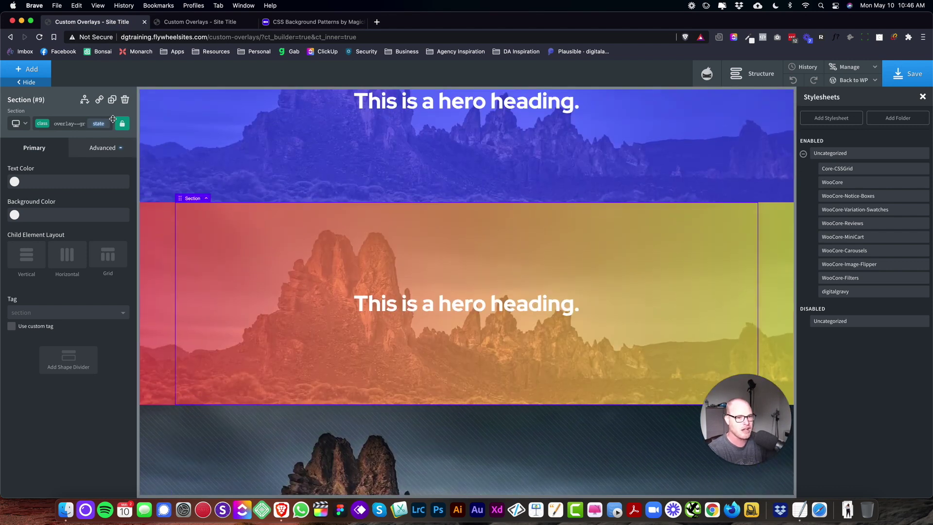
{"action": "left_click", "coordinate": [71, 123]}
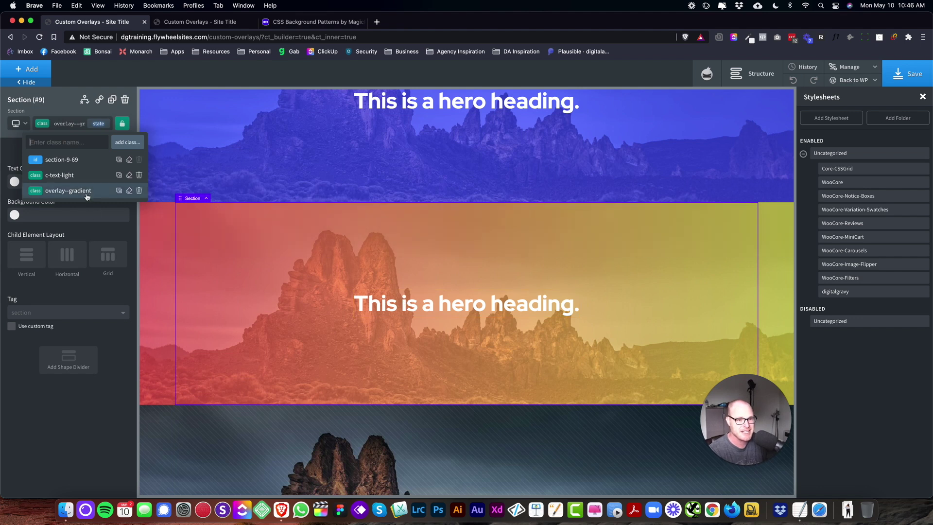
{"action": "left_click", "coordinate": [83, 190]}
{"action": "left_click", "coordinate": [99, 123]}
{"action": "left_click", "coordinate": [62, 178]}
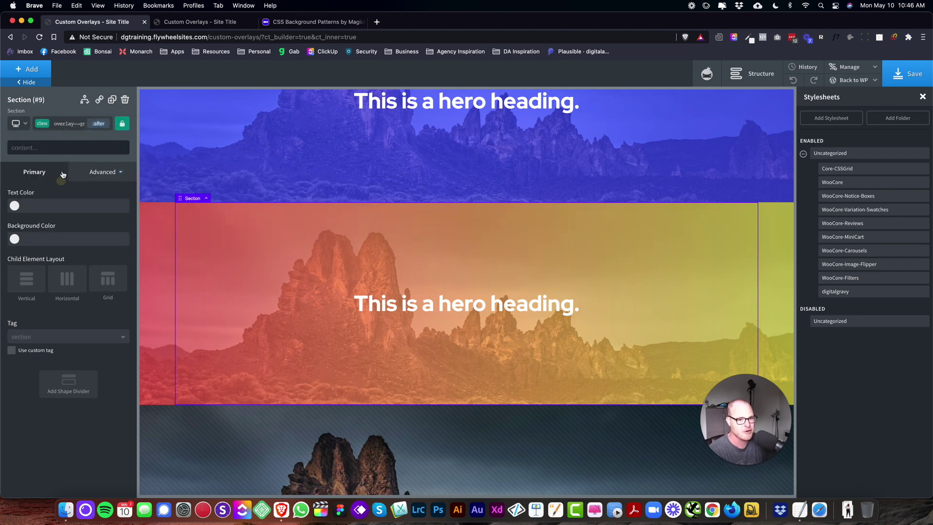
{"action": "left_click", "coordinate": [93, 172]}
{"action": "left_click", "coordinate": [73, 200]}
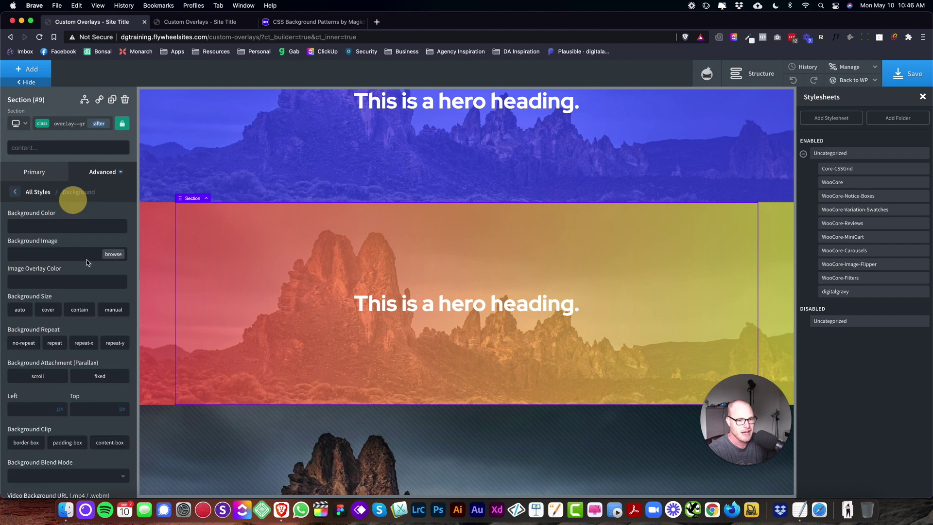
{"action": "scroll", "coordinate": [83, 429], "scroll_direction": "down", "scroll_amount": 5}
{"action": "left_click", "coordinate": [66, 477]}
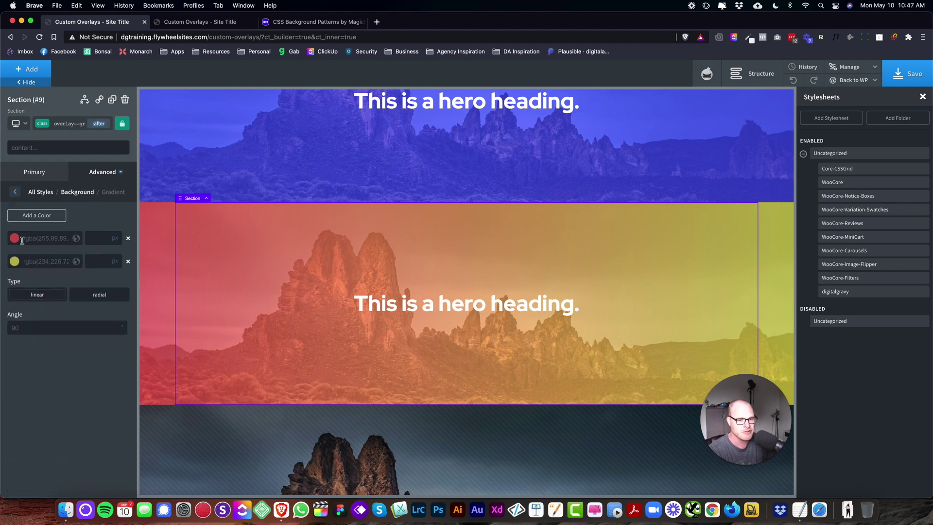
- Change the red color of the overlay--gradient gradient to a bright purple and save the page
{"action": "left_click", "coordinate": [15, 239]}
{"action": "left_click_drag", "start_coordinate": [61, 263], "coordinate": [89, 298]}
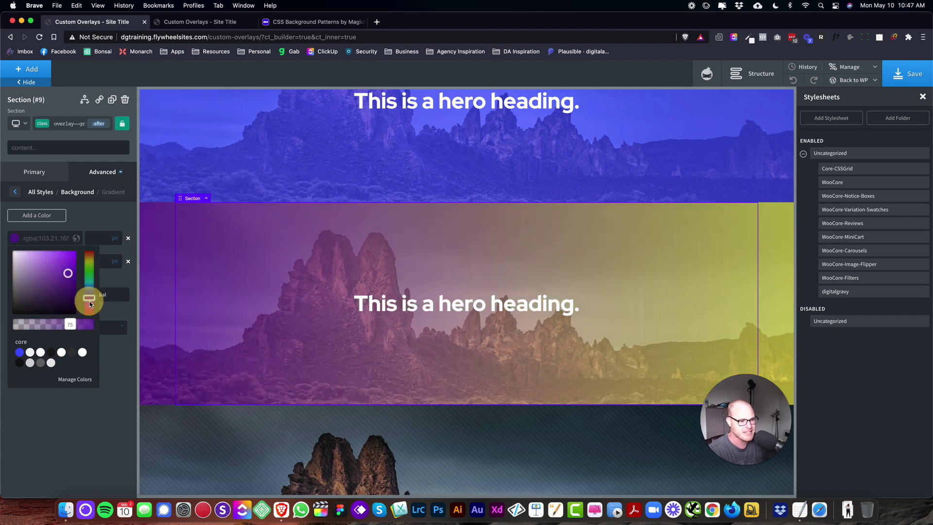
{"action": "left_click_drag", "start_coordinate": [50, 250], "coordinate": [65, 253]}
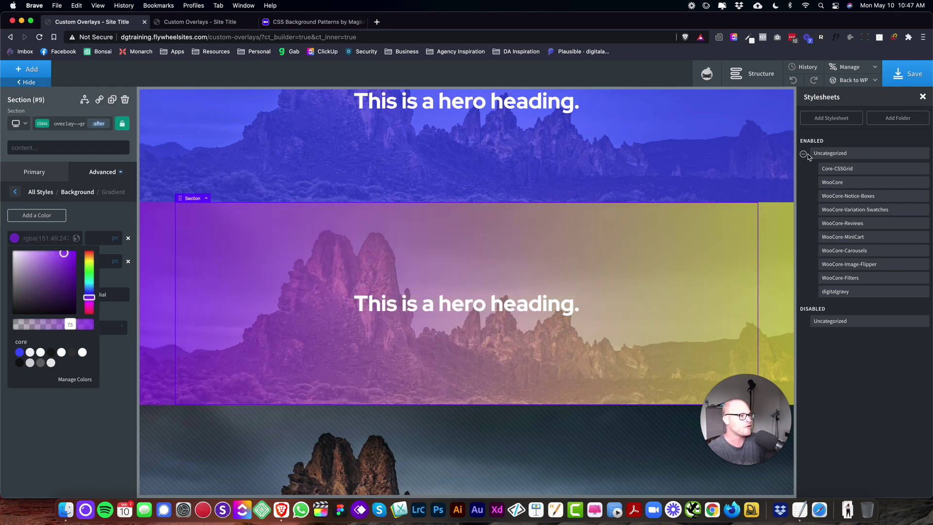
{"action": "left_click", "coordinate": [918, 77]}
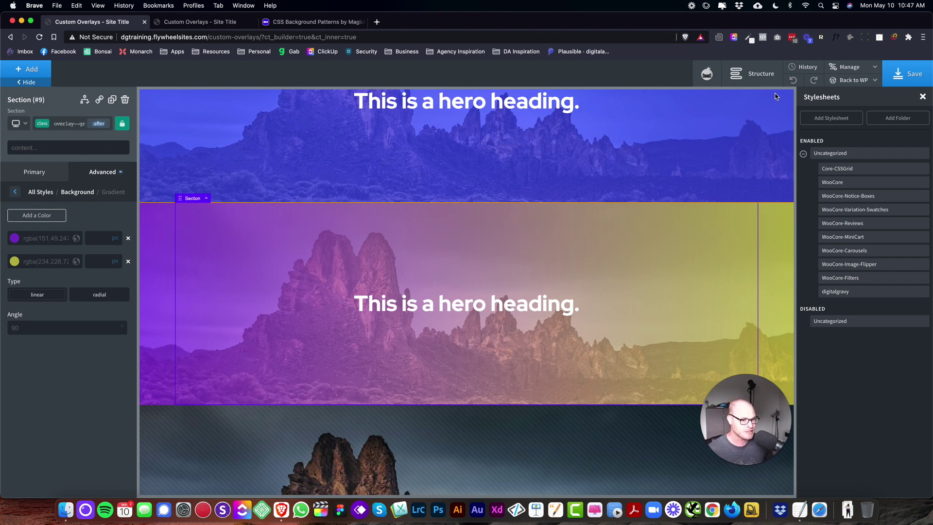
- Look through the Borders and Effects style options available for overlay--gradient's :after state
{"action": "left_click", "coordinate": [15, 192]}
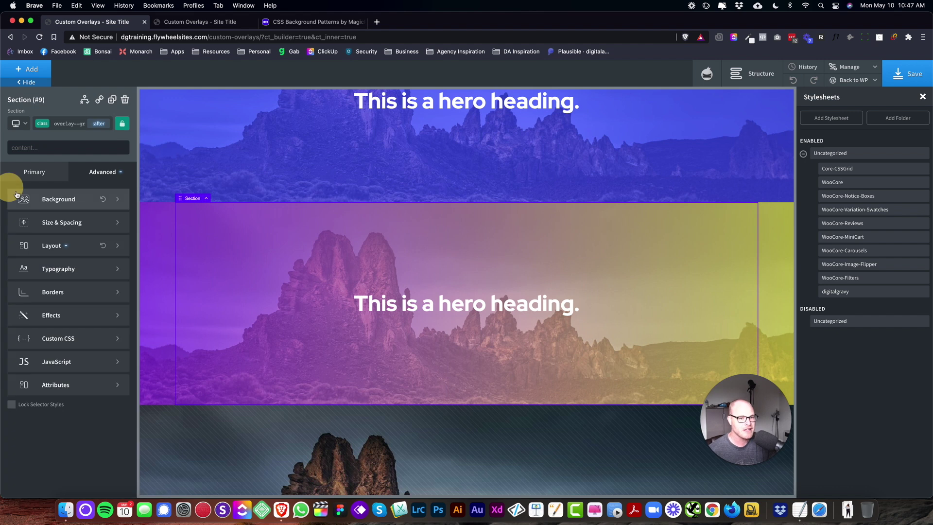
{"action": "left_click", "coordinate": [98, 123]}
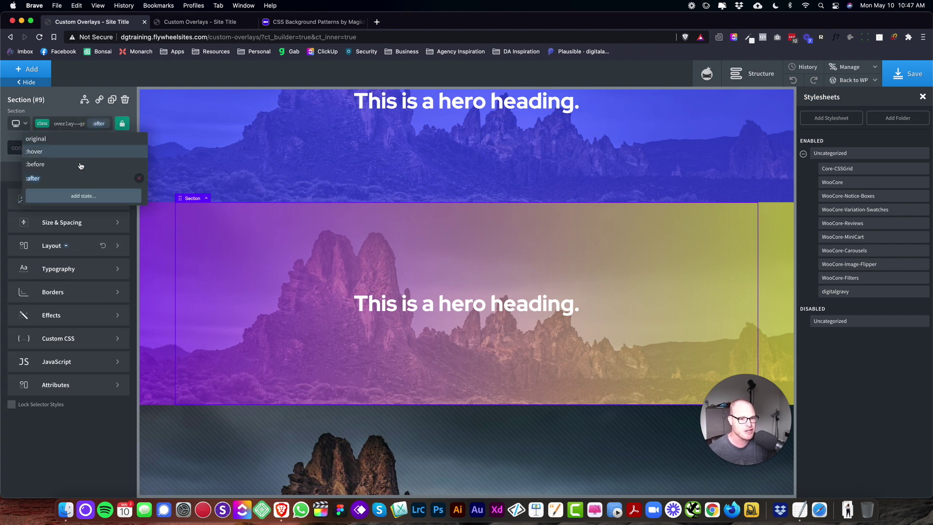
{"action": "left_click", "coordinate": [74, 177]}
{"action": "left_click", "coordinate": [76, 296]}
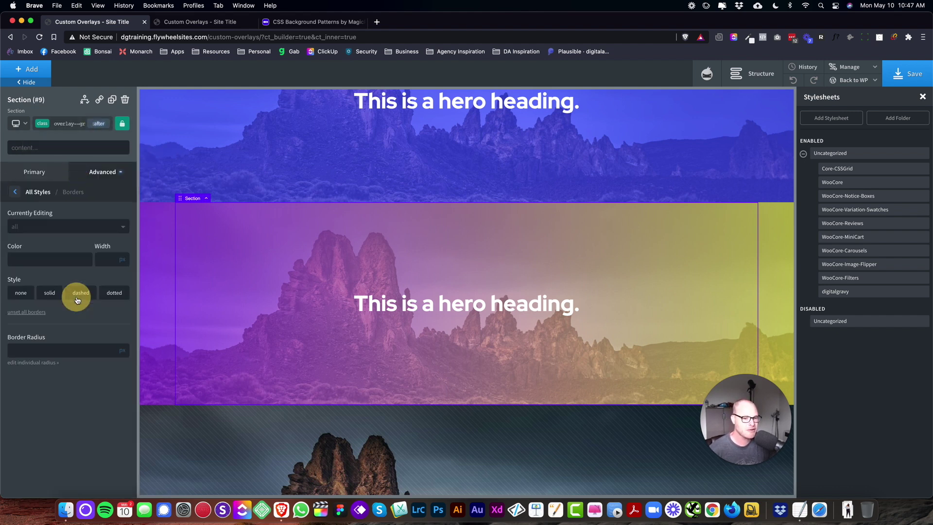
{"action": "left_click", "coordinate": [15, 192]}
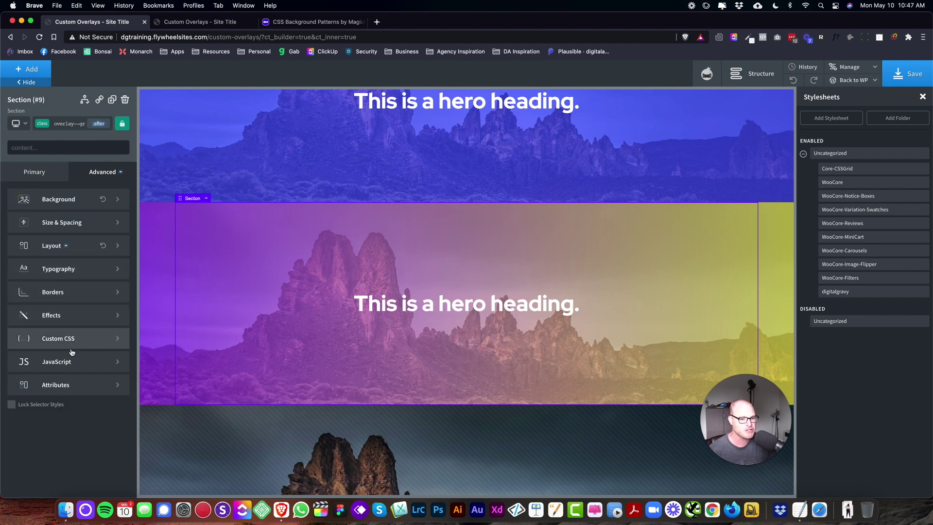
{"action": "left_click", "coordinate": [71, 322]}
{"action": "left_click", "coordinate": [63, 332]}
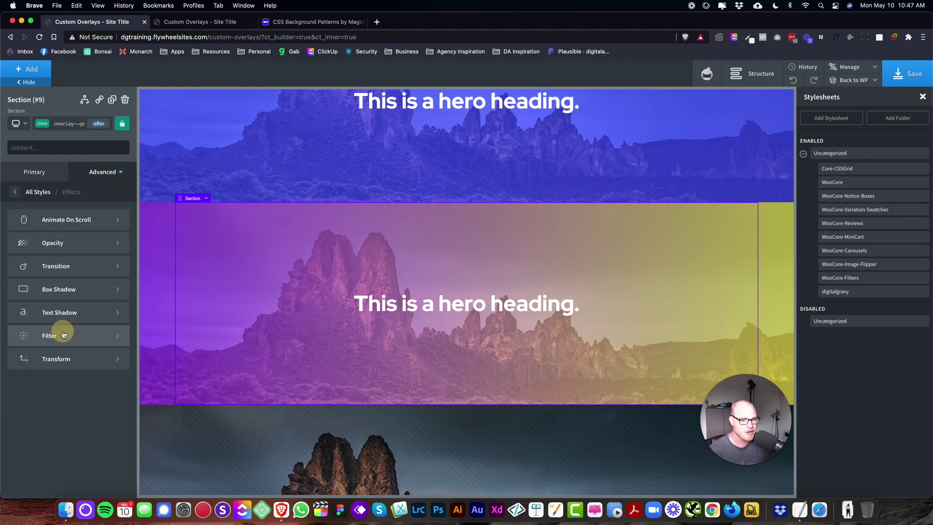
{"action": "left_click", "coordinate": [14, 193]}
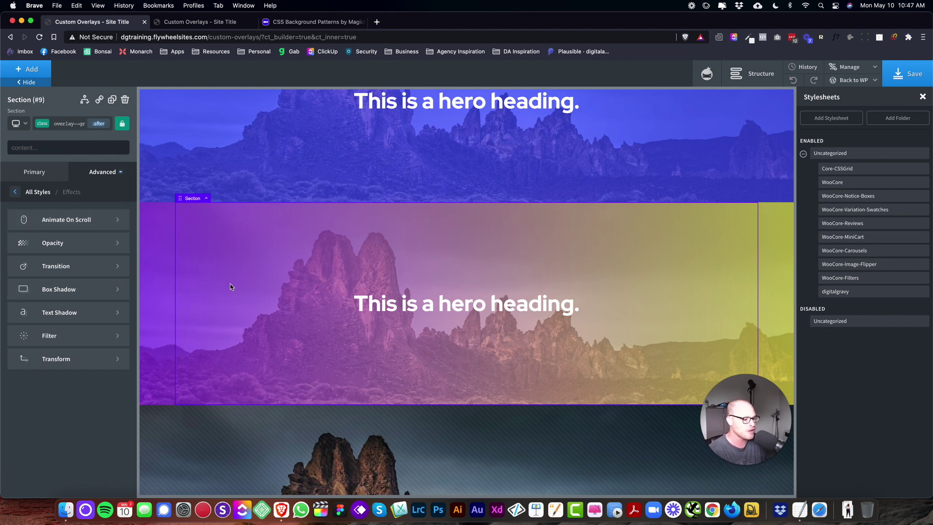
{"action": "left_click_drag", "start_coordinate": [739, 418], "coordinate": [57, 434]}
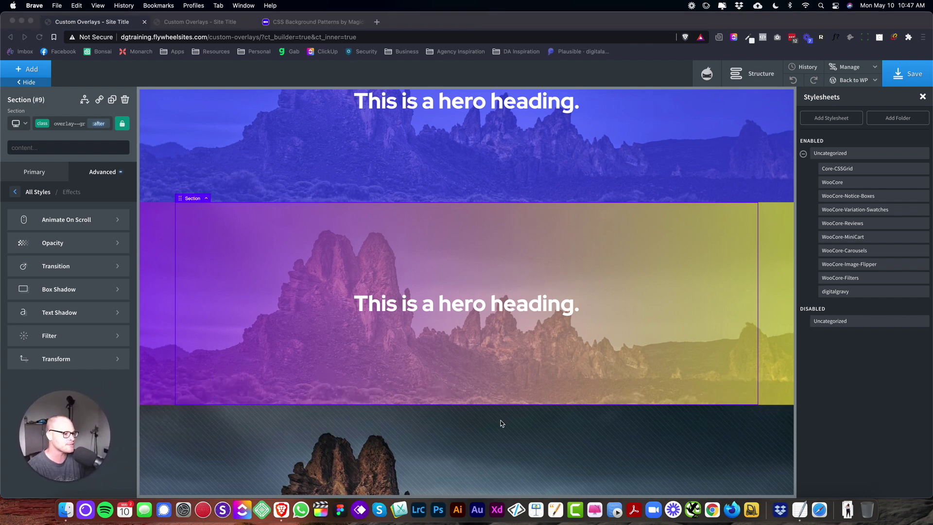
{"action": "mouse_move", "coordinate": [73, 427]}
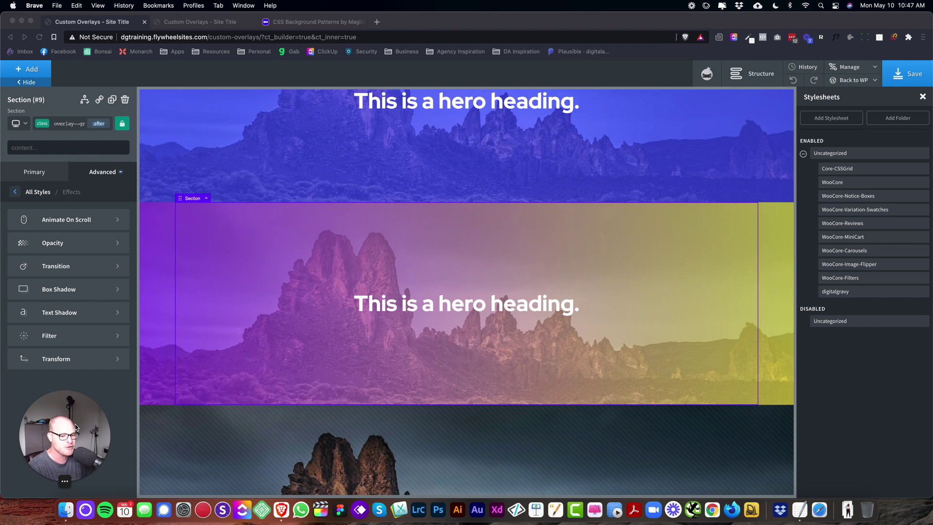